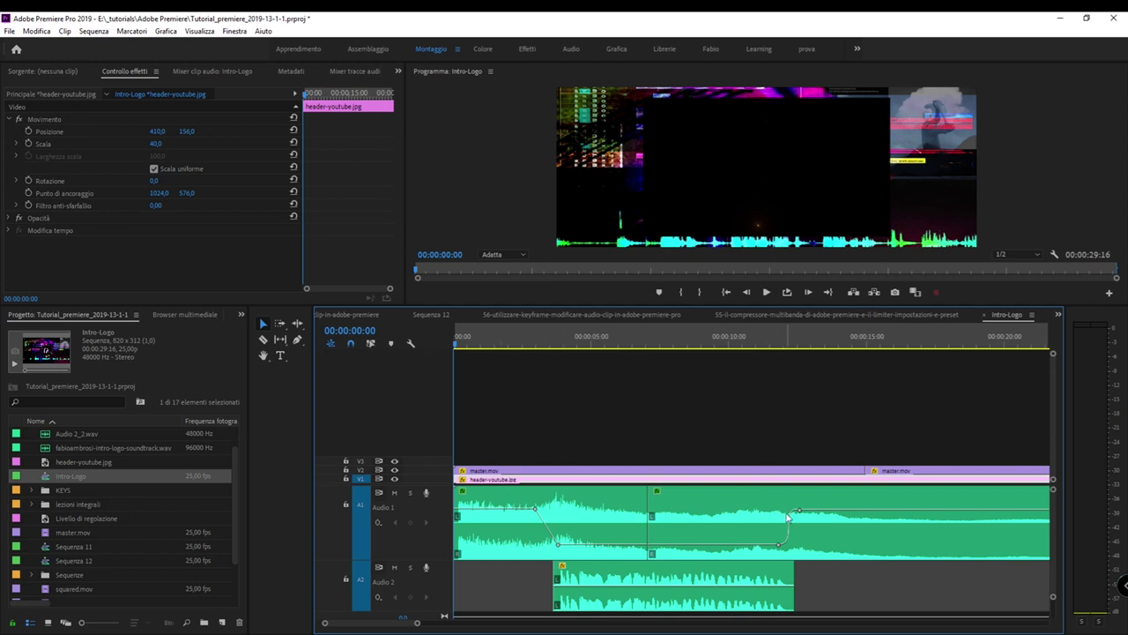
- Shift the music's volume rise to about 13 seconds, smooth the ramp with Bezier handles, and play it back
left_click_drag(796, 516, 871, 511)
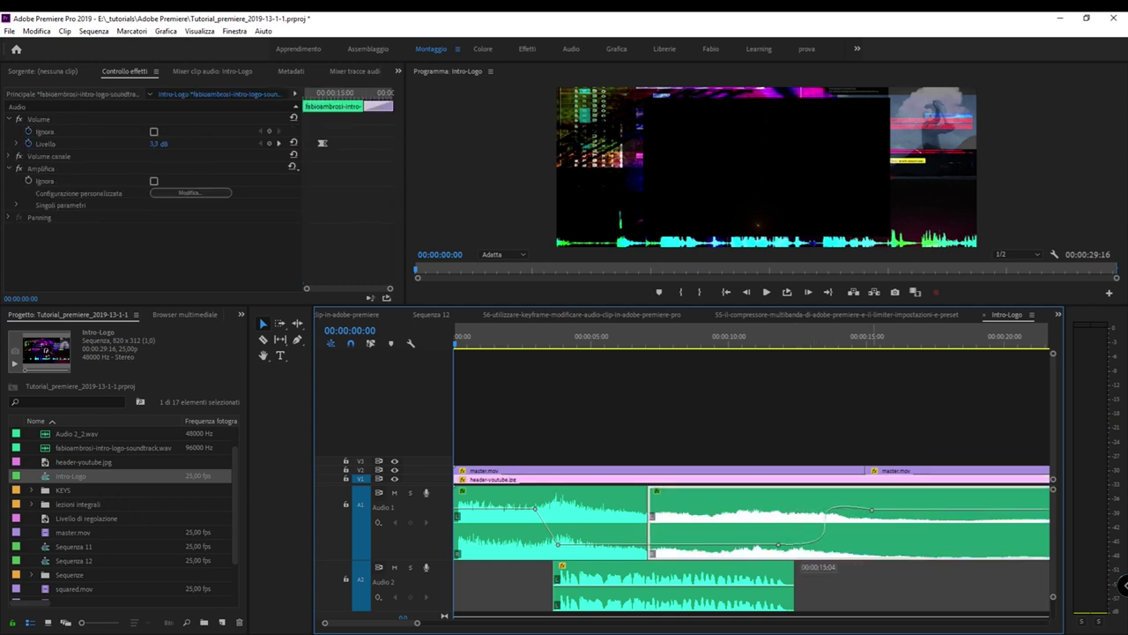
left_click_drag(828, 507, 831, 516)
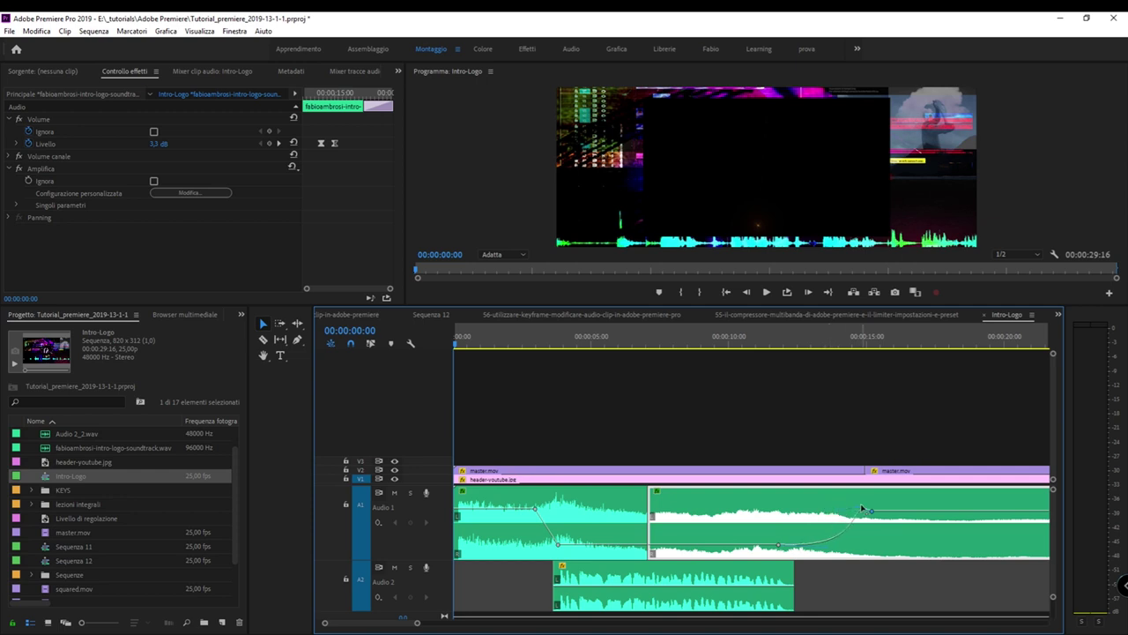
left_click_drag(832, 517, 873, 514)
key("space")
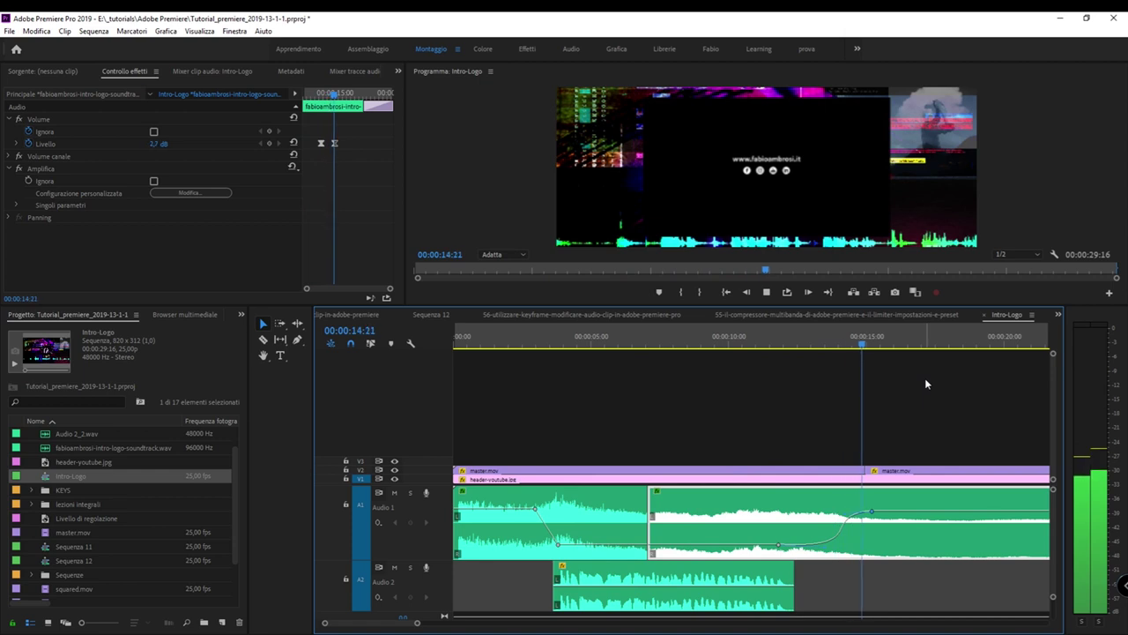
left_click(755, 388)
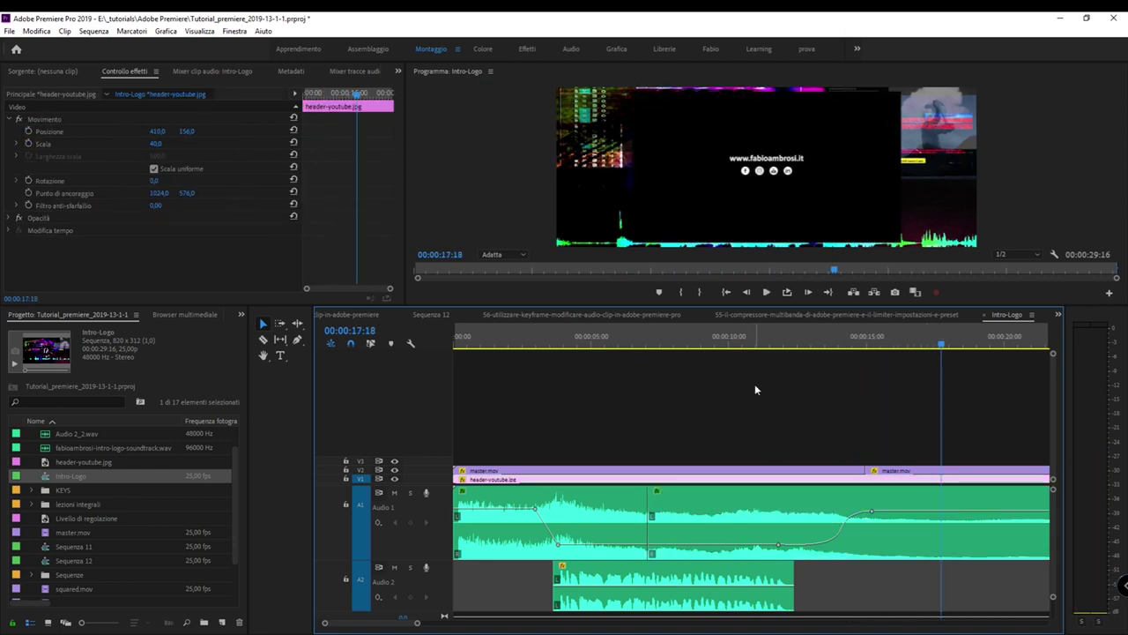
left_click(572, 526)
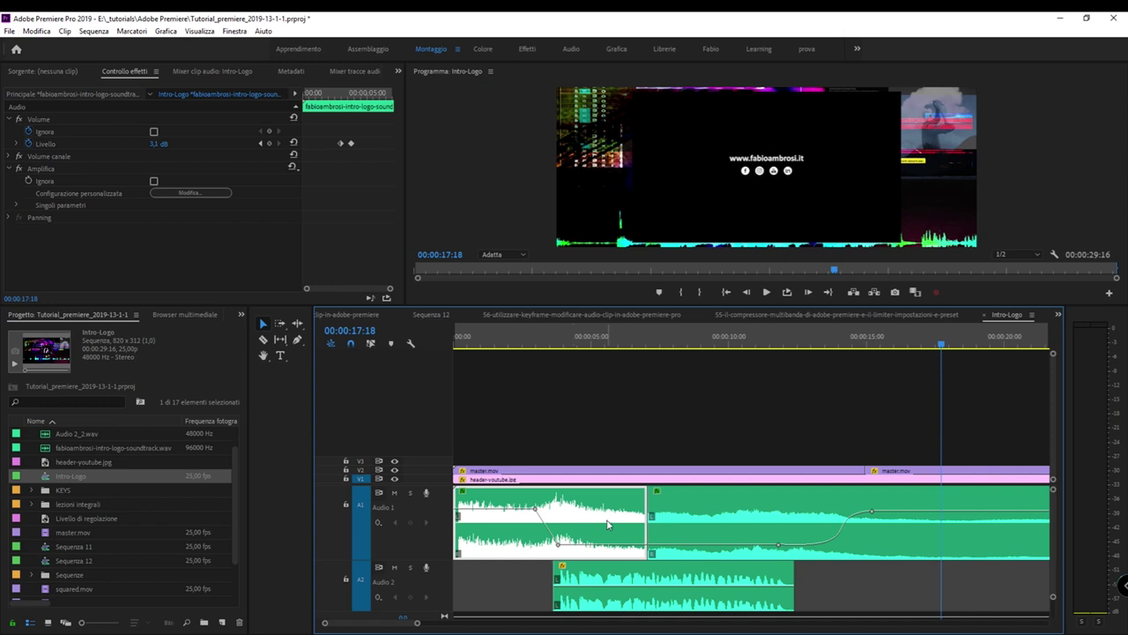
left_click(757, 303)
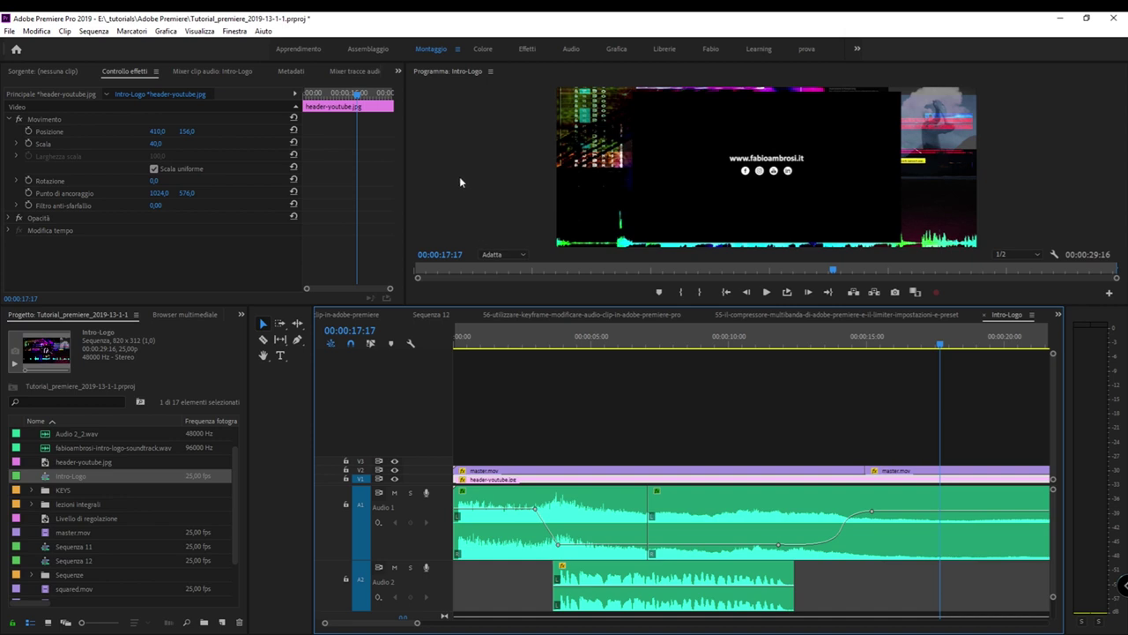
- Open the Essential Sound panel from the Window menu, then close it
left_click(236, 31)
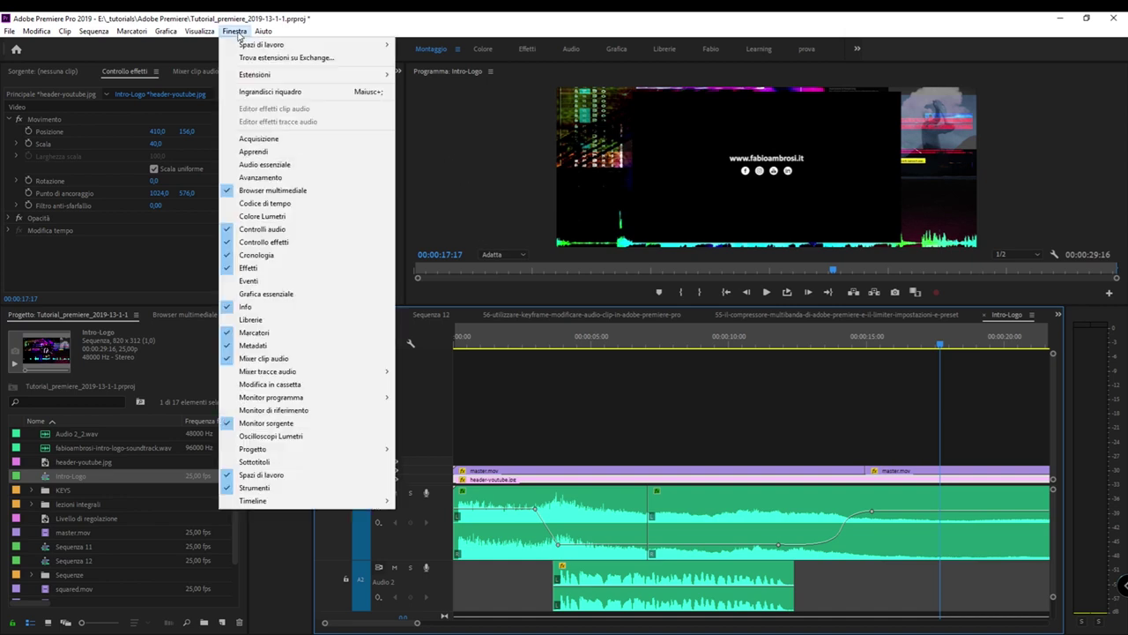
left_click(314, 168)
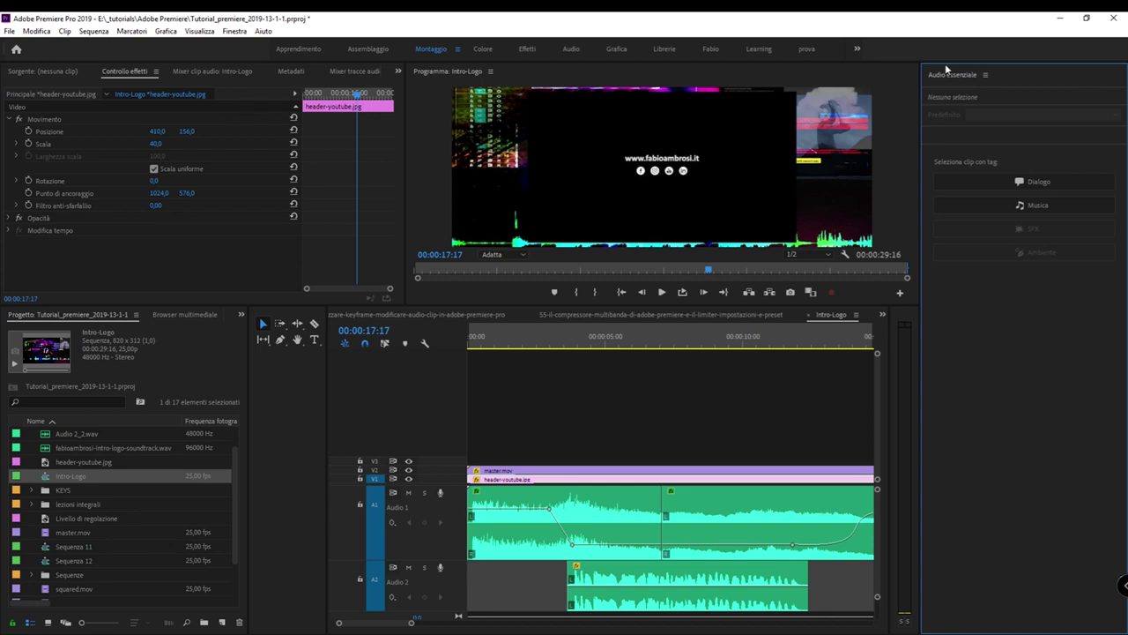
left_click(986, 76)
left_click(961, 78)
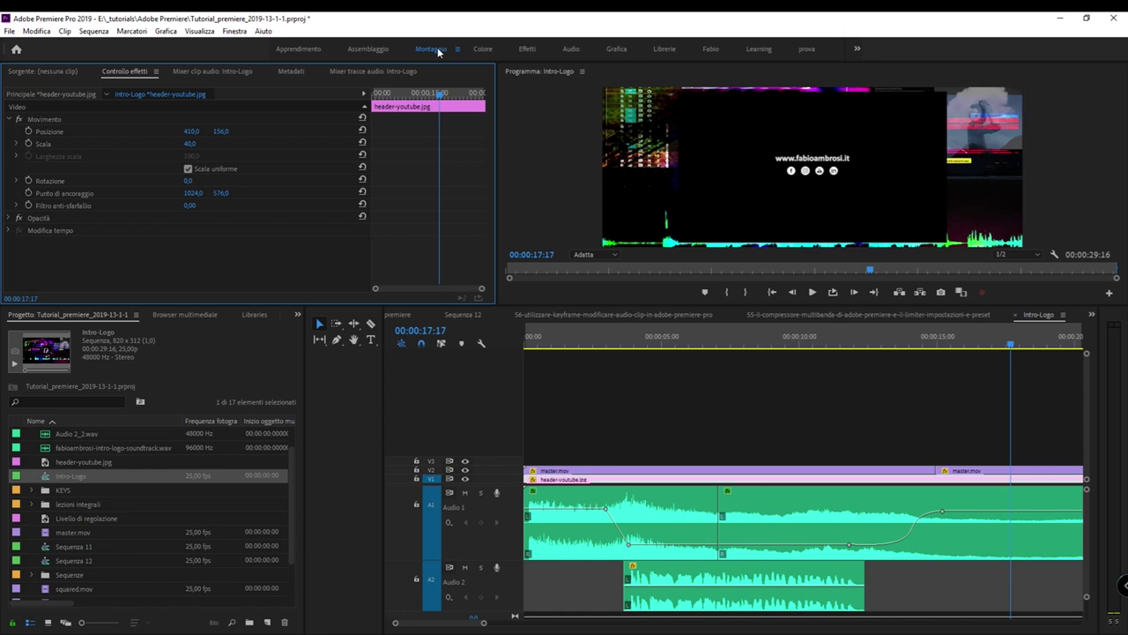
- Reset the workspace to its saved layout
left_click(234, 31)
mouse_move(249, 44)
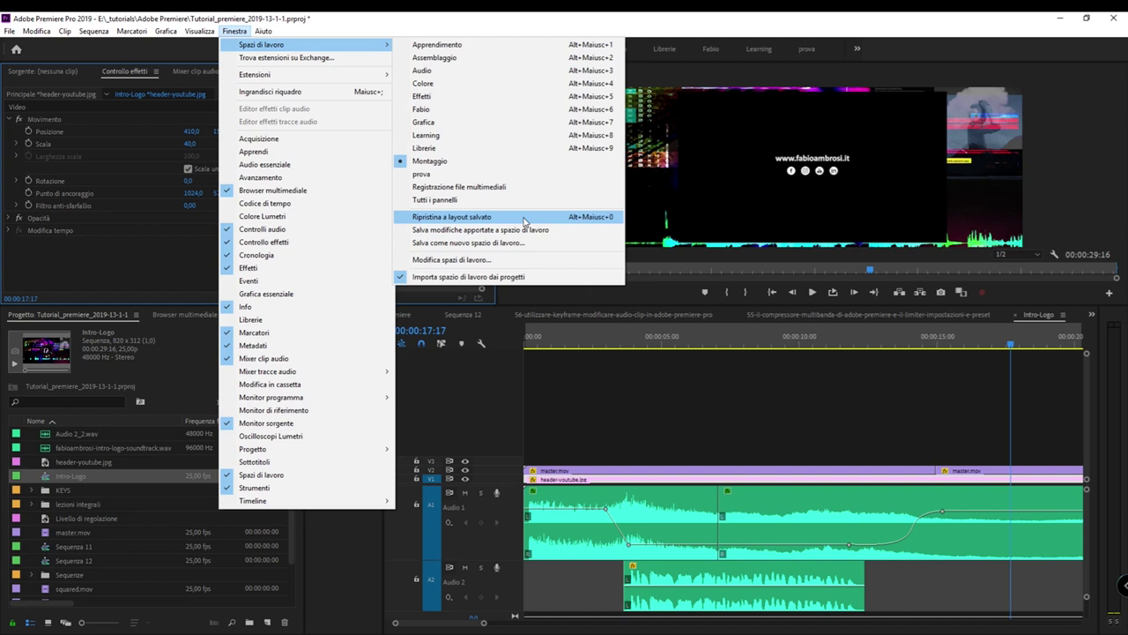
left_click(525, 220)
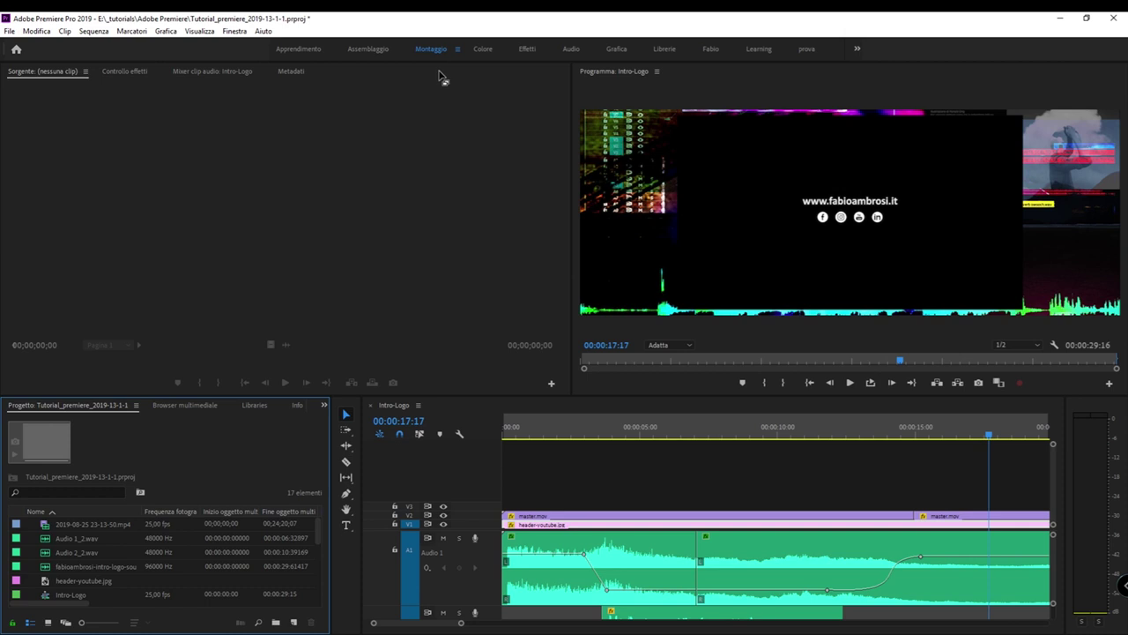
- Switch to the Audio workspace from the top workspace bar
left_click(571, 48)
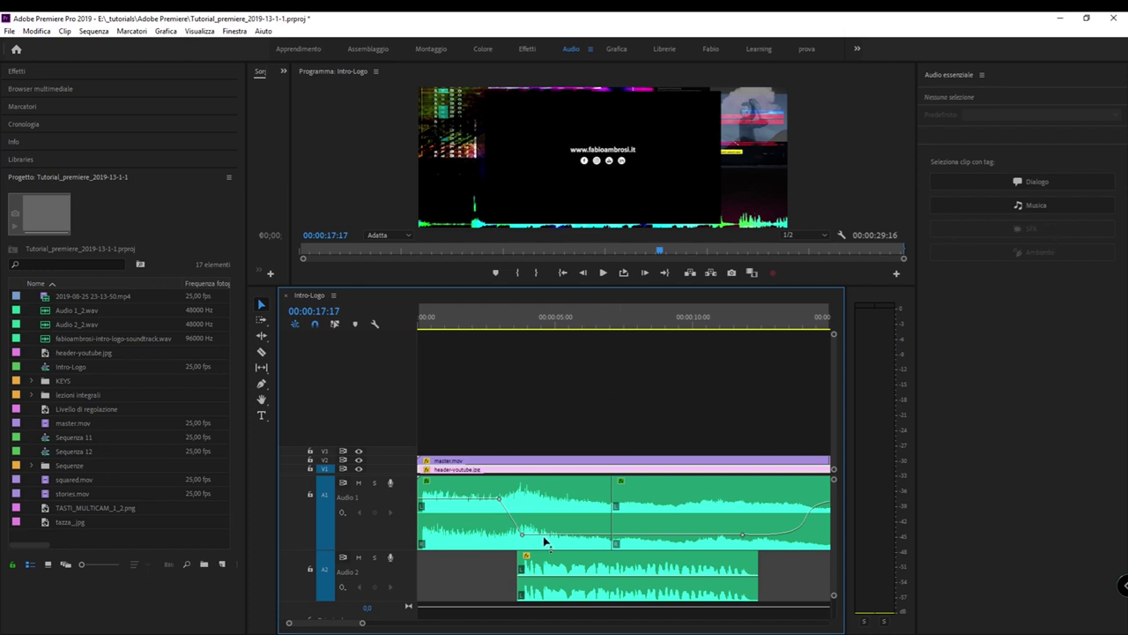
- Delete the long second soundtrack clip from Audio 1
left_click(544, 506)
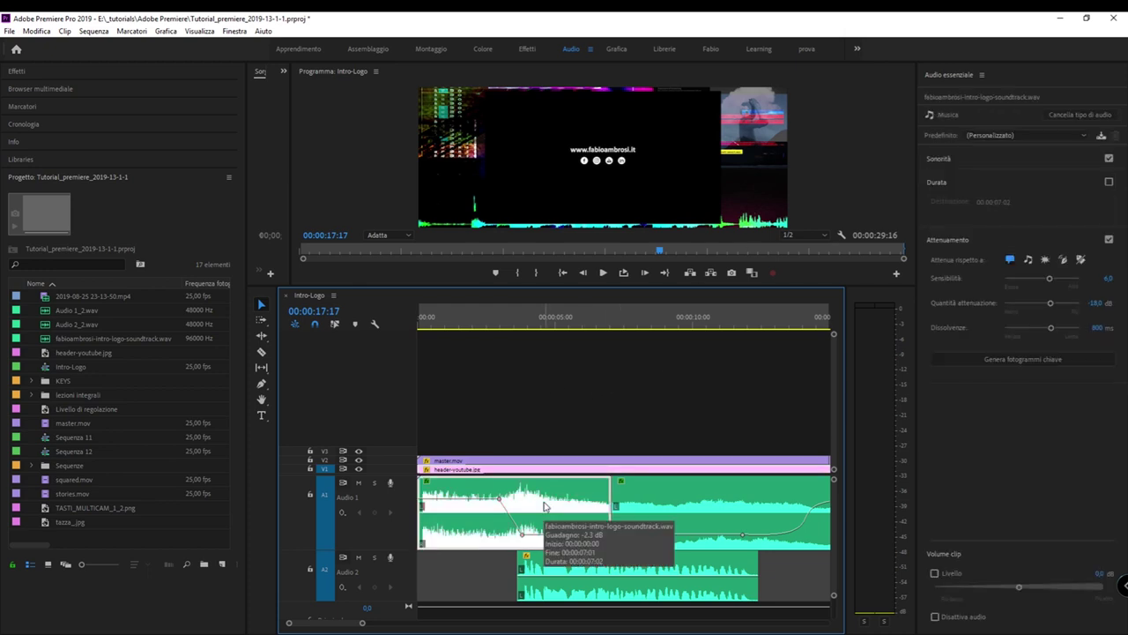
key("backslash")
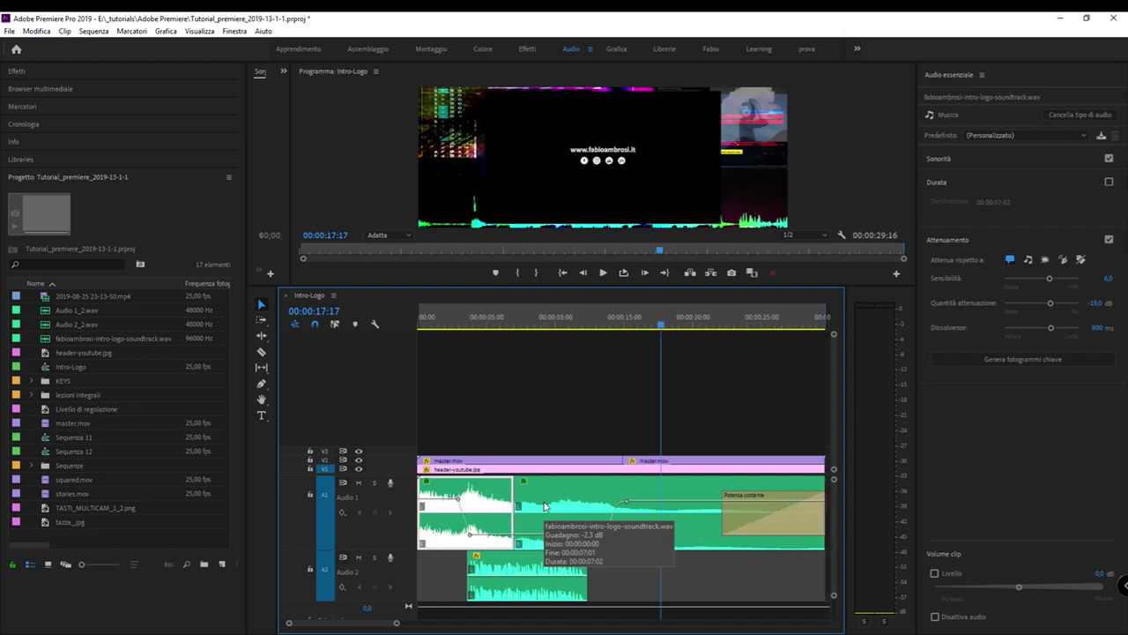
left_click(570, 506)
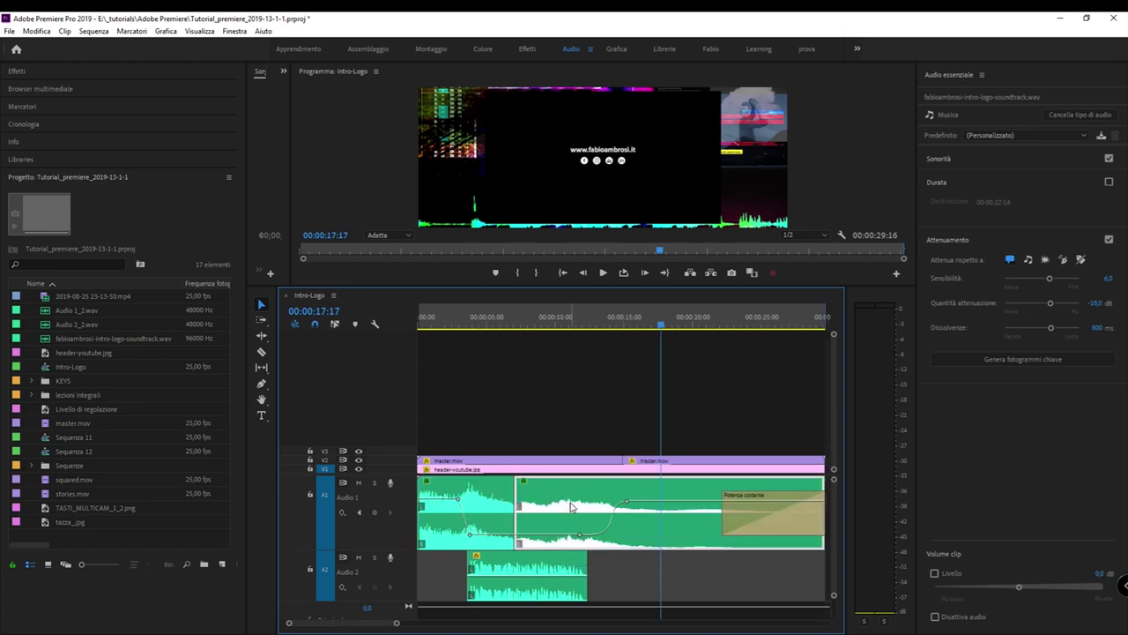
key("Delete")
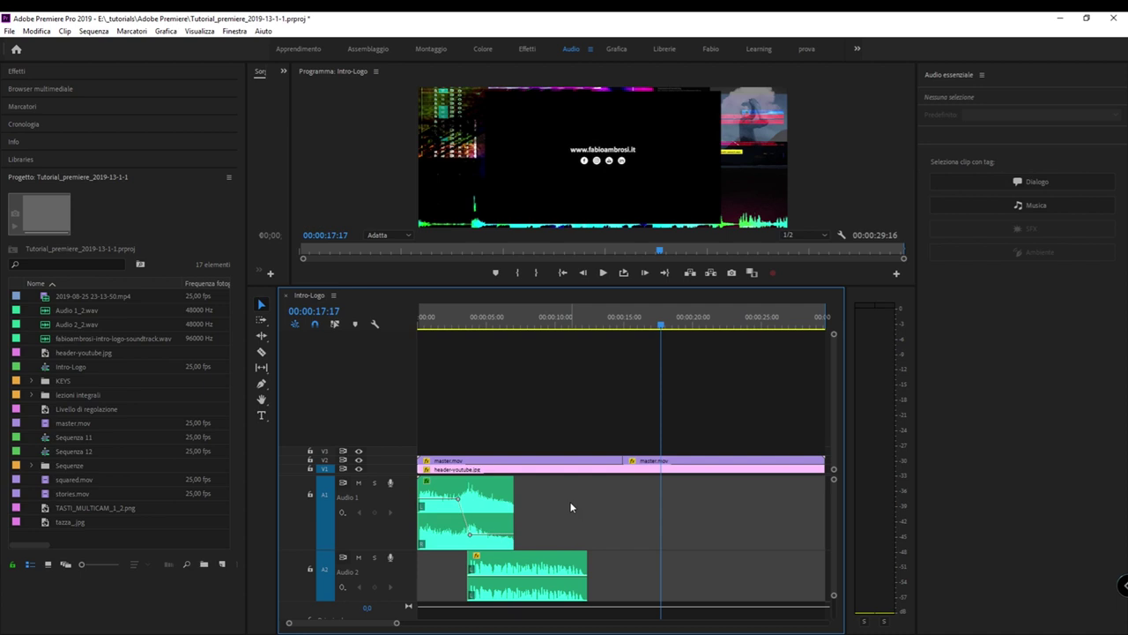
key("ctrl+z")
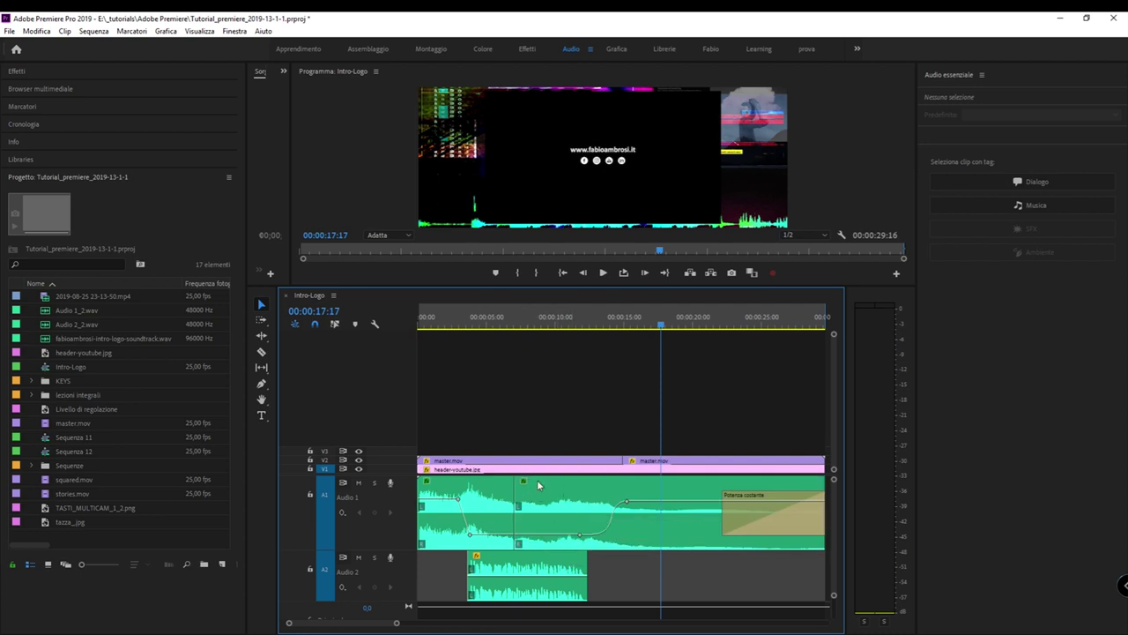
left_click(504, 505)
left_click(532, 501)
left_click(462, 491)
left_click(571, 499)
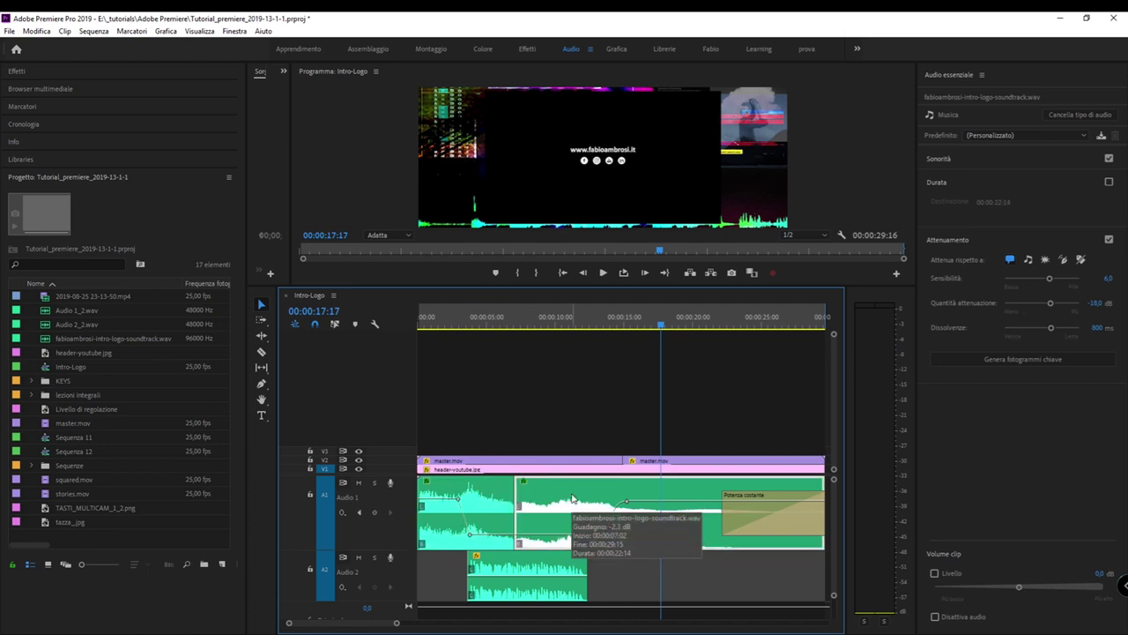
key("Delete")
- Extend the first music clip to the sequence end and add two volume keyframes
key("minus")
left_click_drag(460, 518, 743, 499)
left_click(502, 499, "ctrl")
left_click(539, 510, "ctrl")
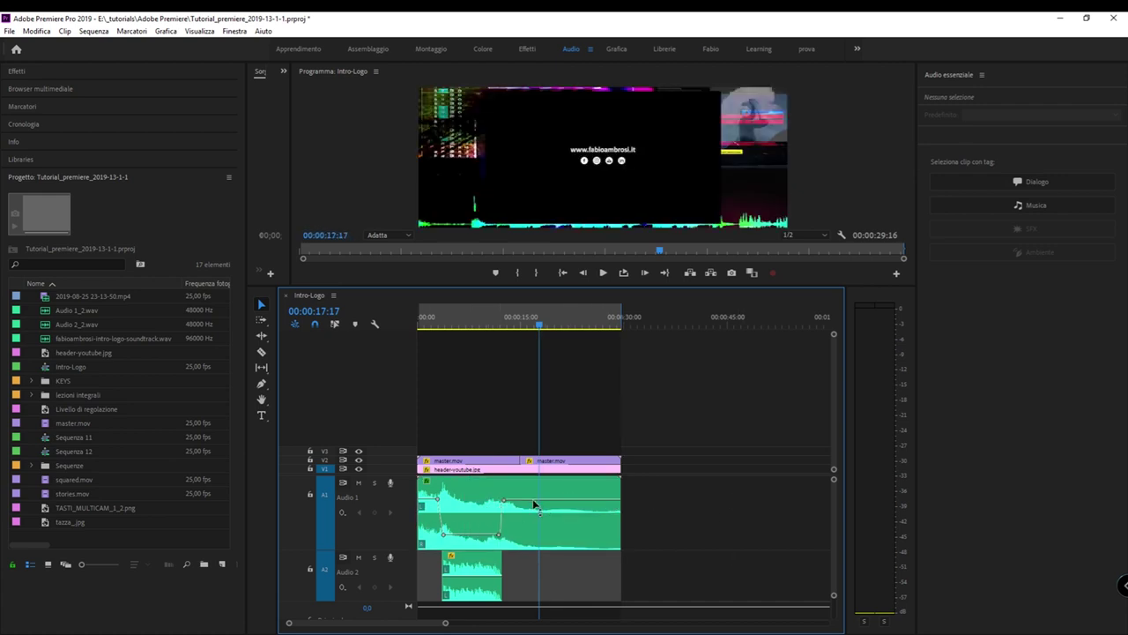
- Delete the music's volume keyframes and set one flat overall volume level
key("backslash")
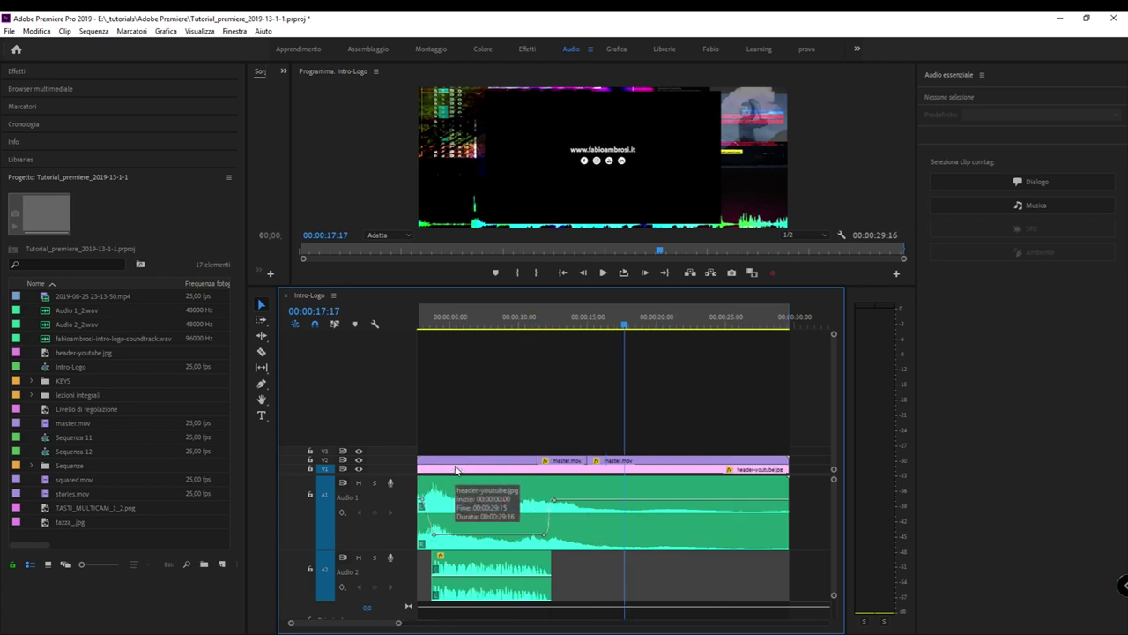
left_click(557, 502)
key("Delete")
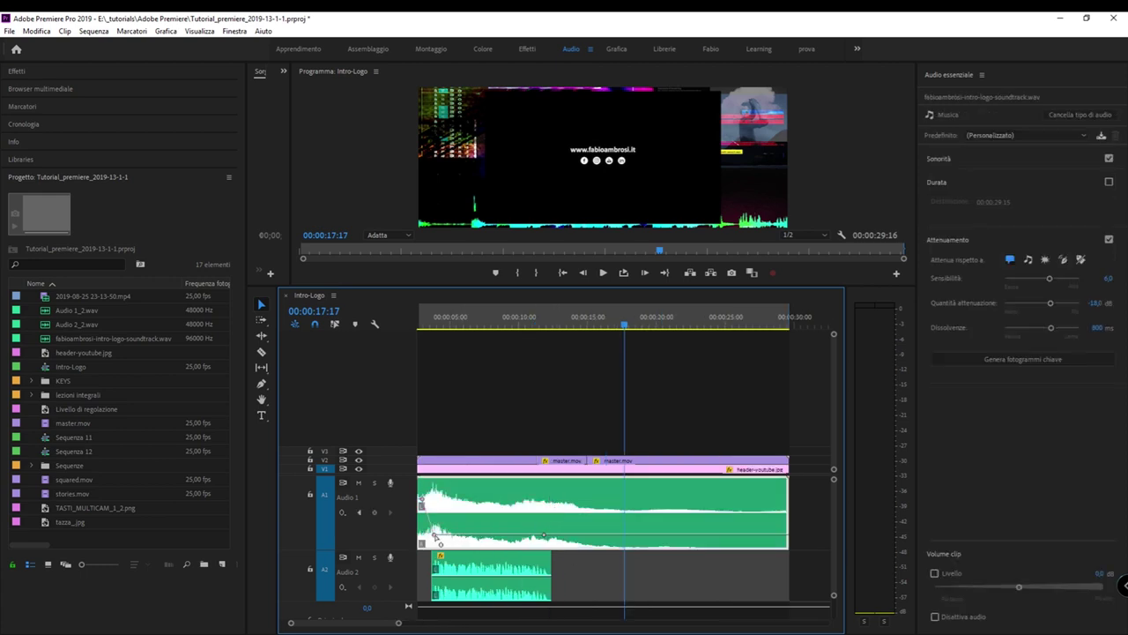
left_click(433, 535)
key("Delete")
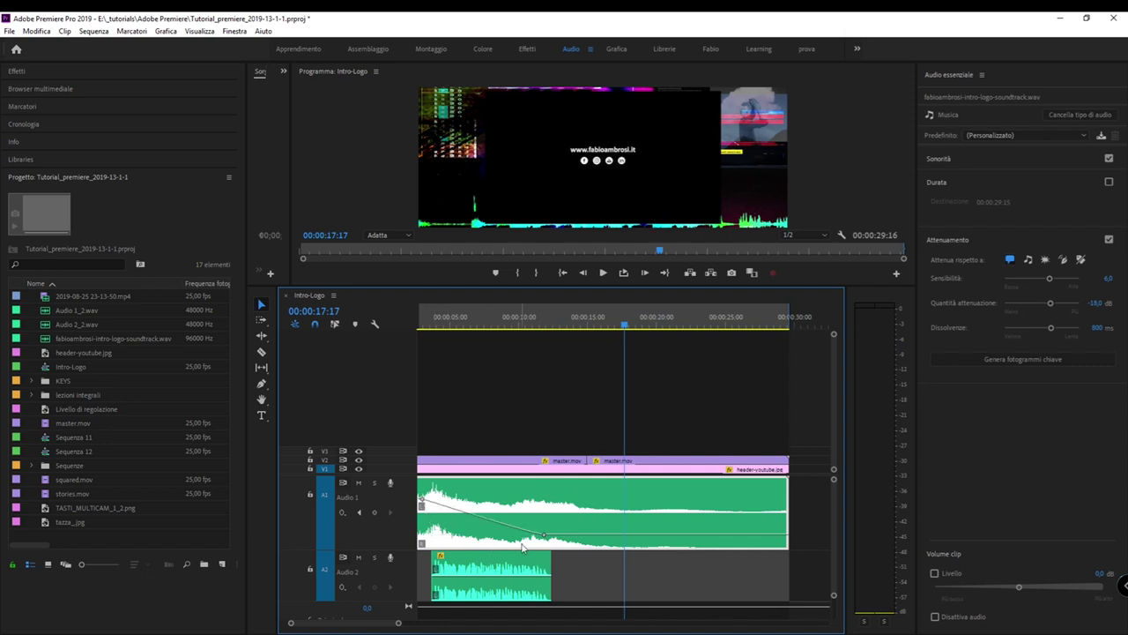
left_click(544, 535)
key("Delete")
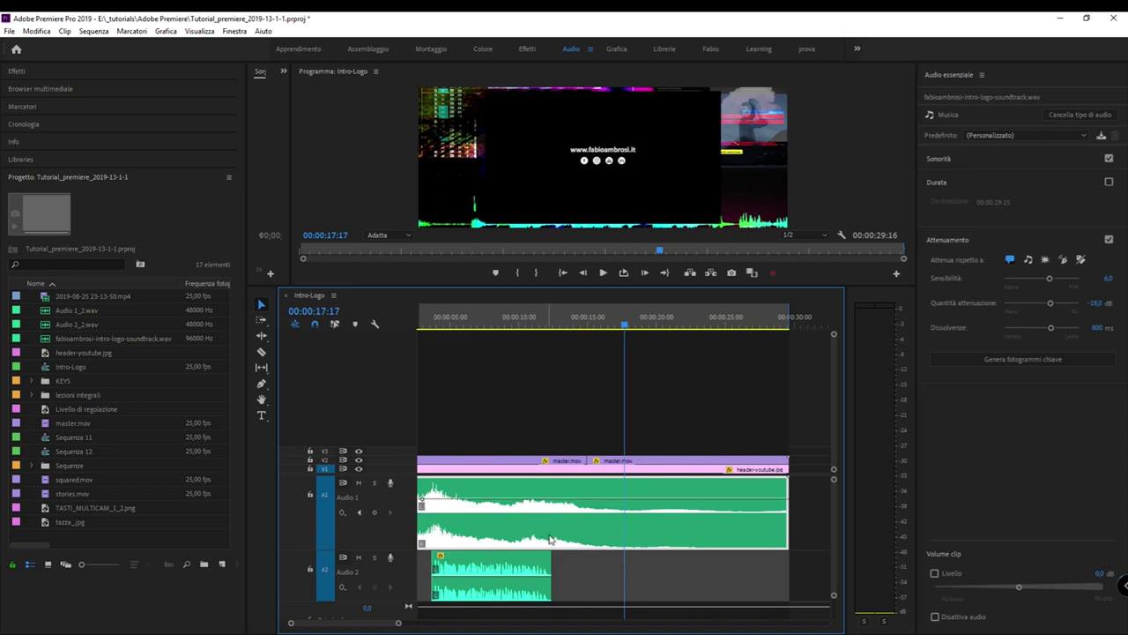
left_click_drag(575, 508, 584, 514)
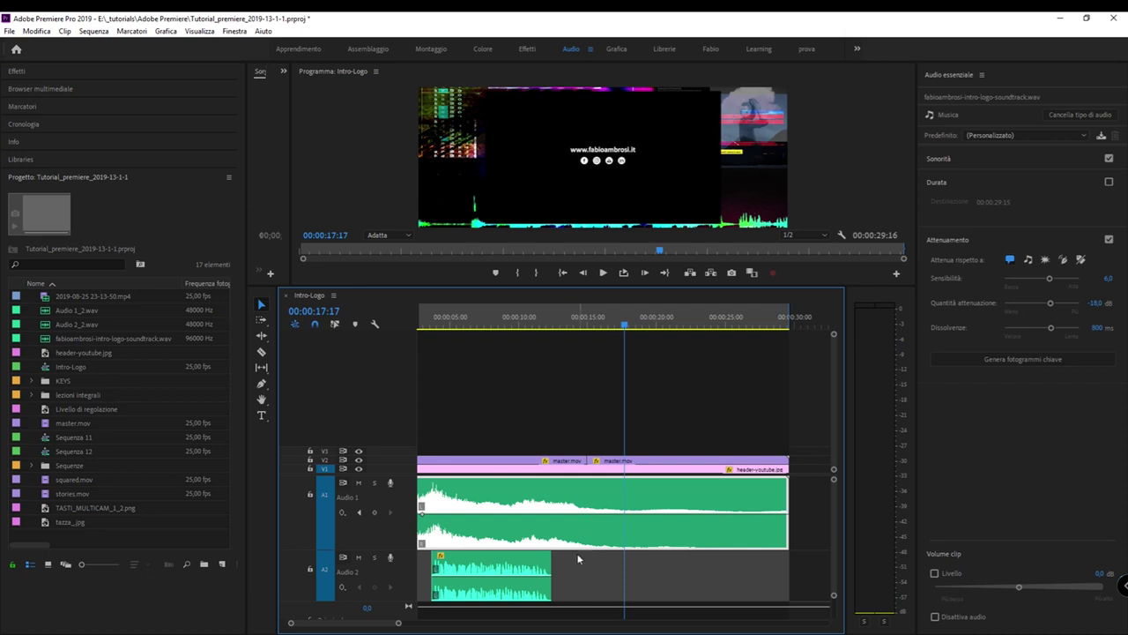
- Move the playhead to about 2 seconds, mute the Audio 1 music, and briefly play the opening
left_click(531, 325)
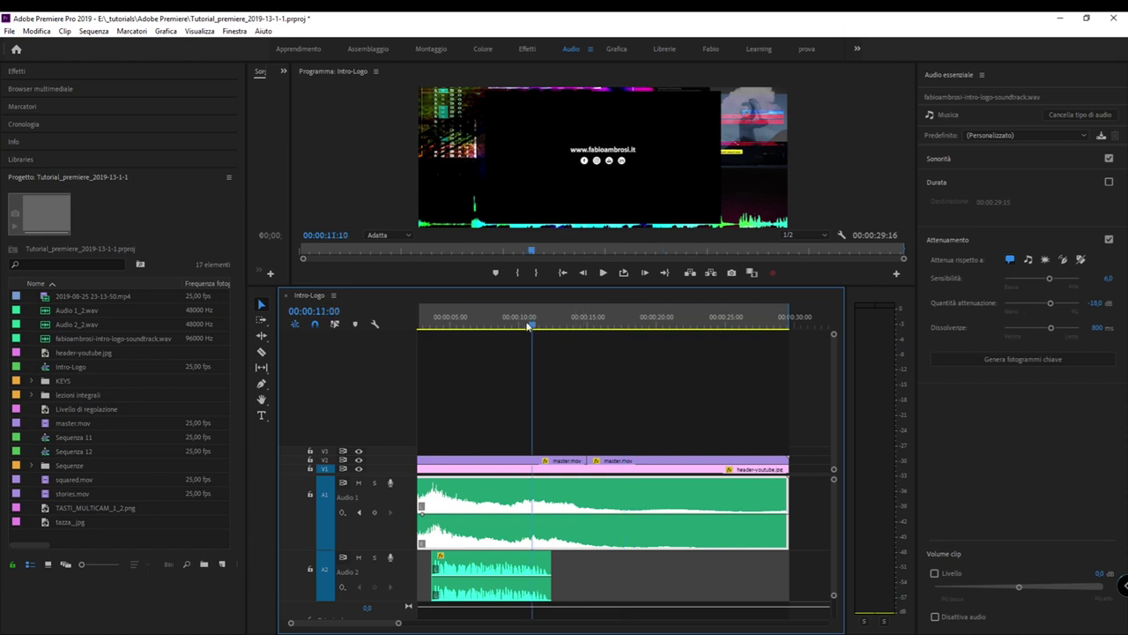
left_click_drag(528, 326, 452, 325)
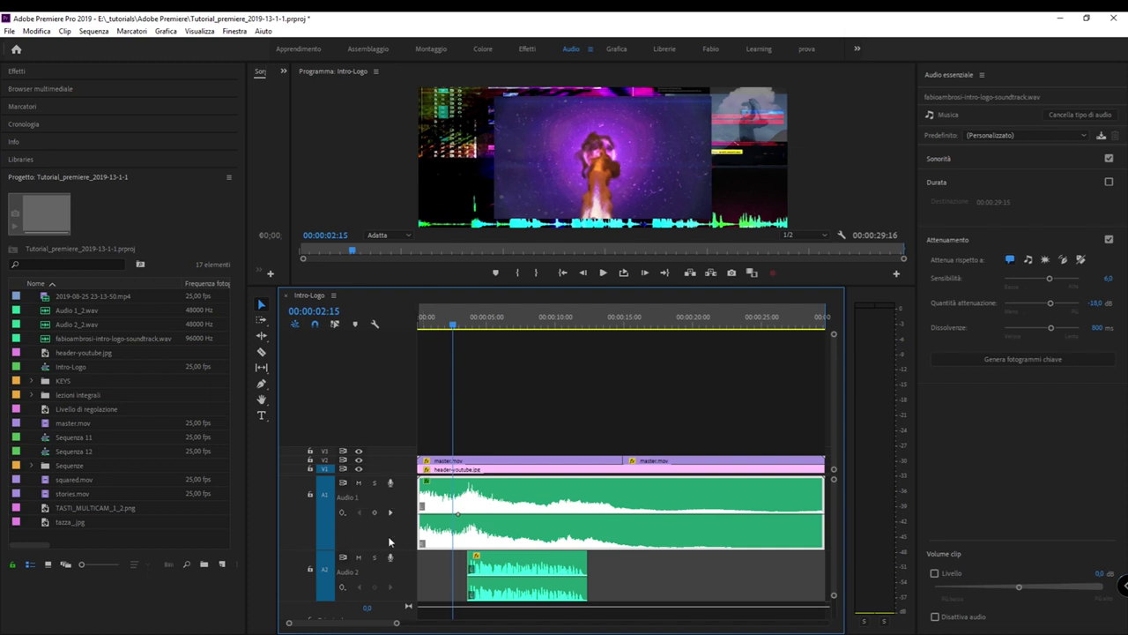
left_click(358, 483)
key("space")
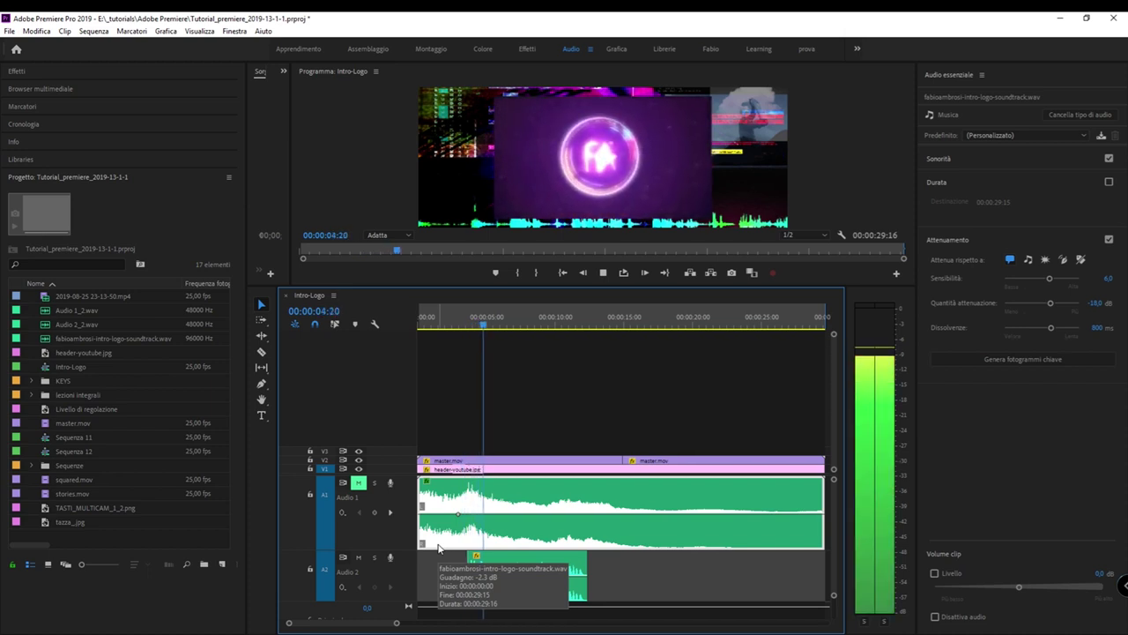
key("space")
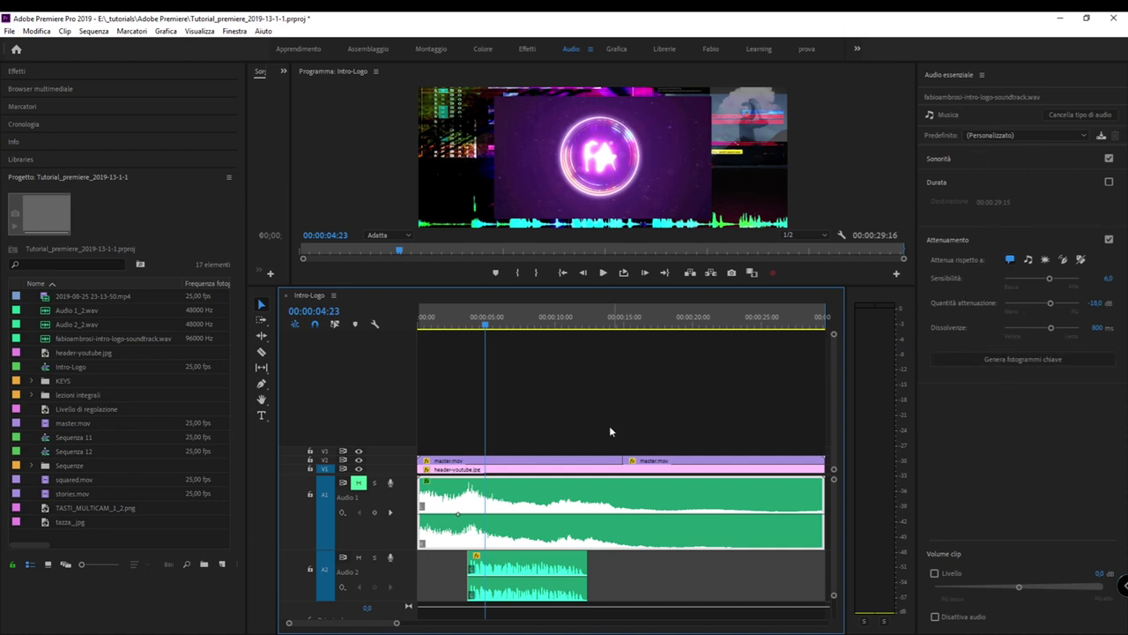
- Select the Audio 2 clip and clear its Dialogue audio type with 'Cancella tipo di audio'
left_click(495, 559)
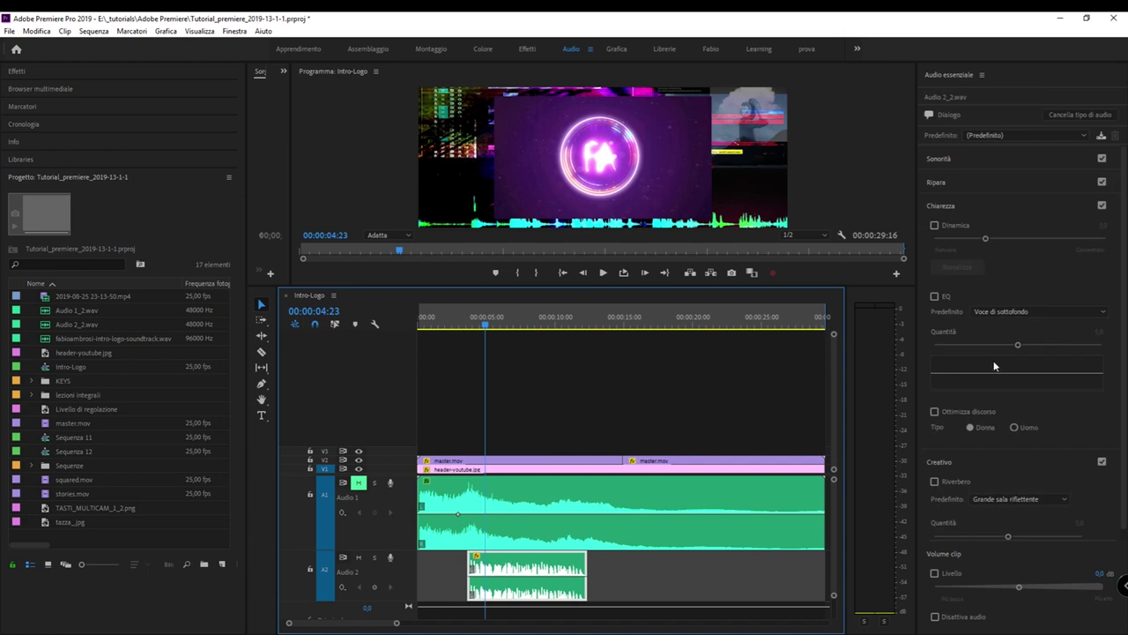
scroll(1008, 333, "up", 1)
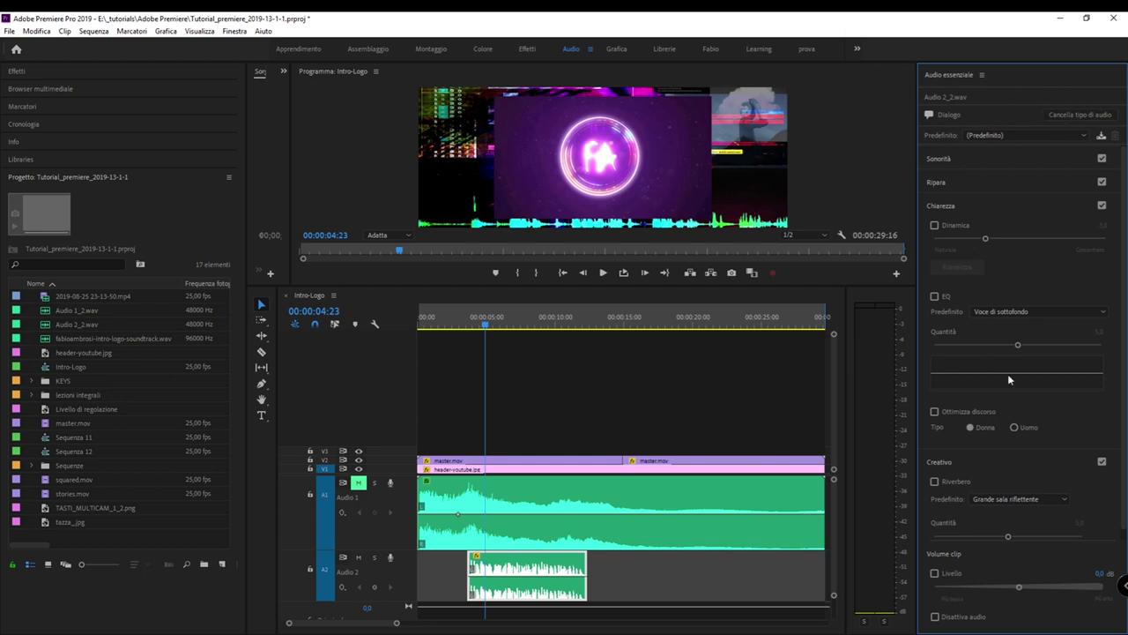
left_click(1069, 115)
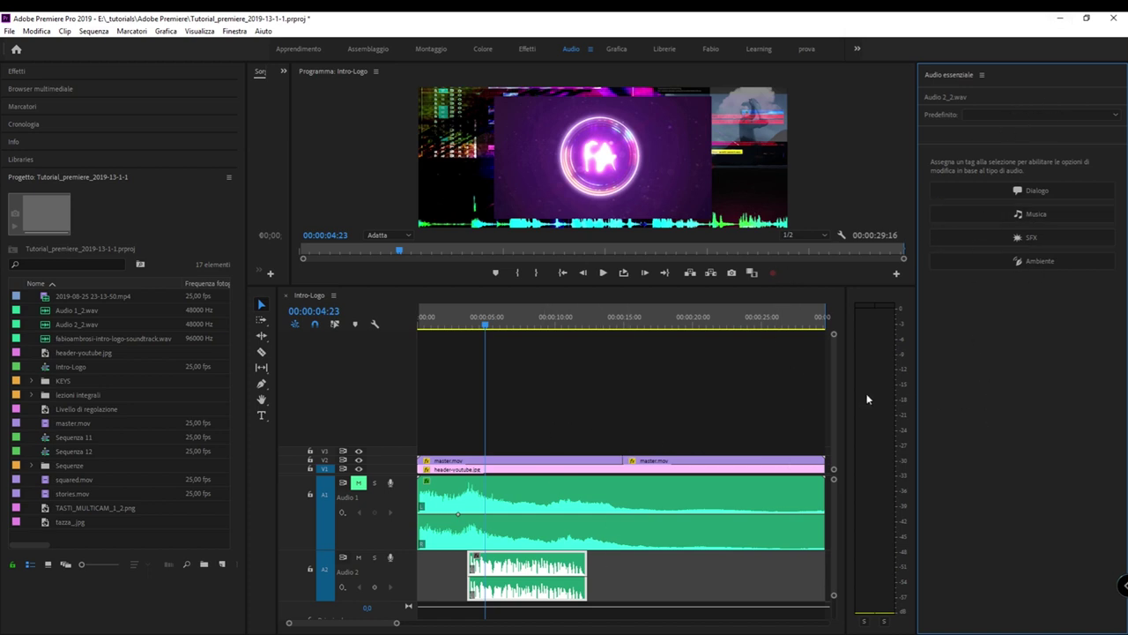
left_click(565, 403)
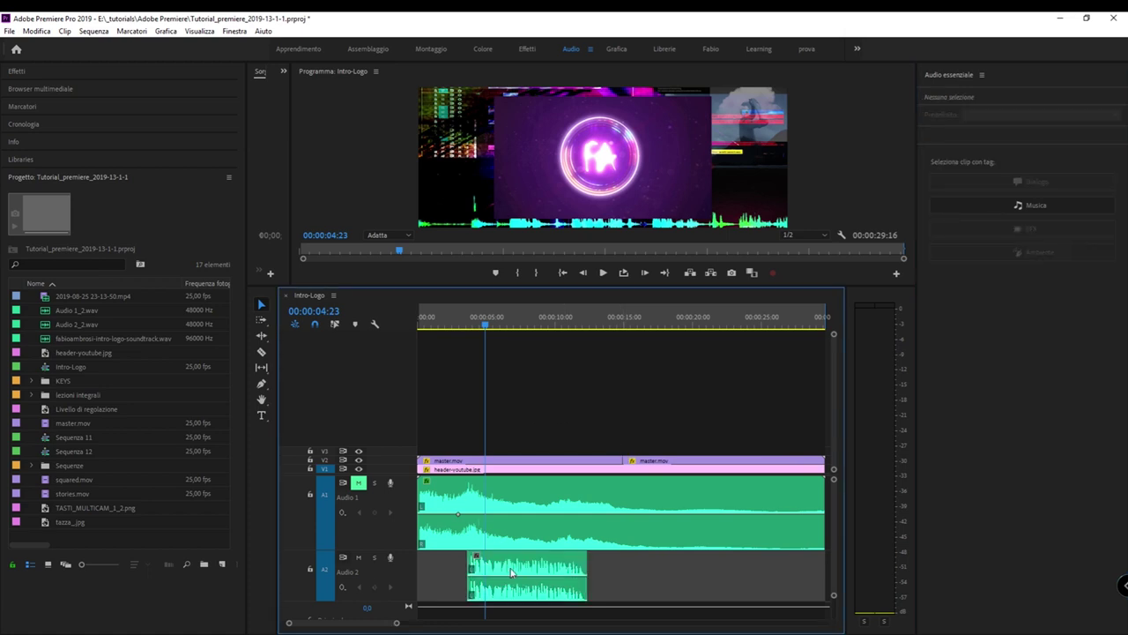
left_click(1041, 256)
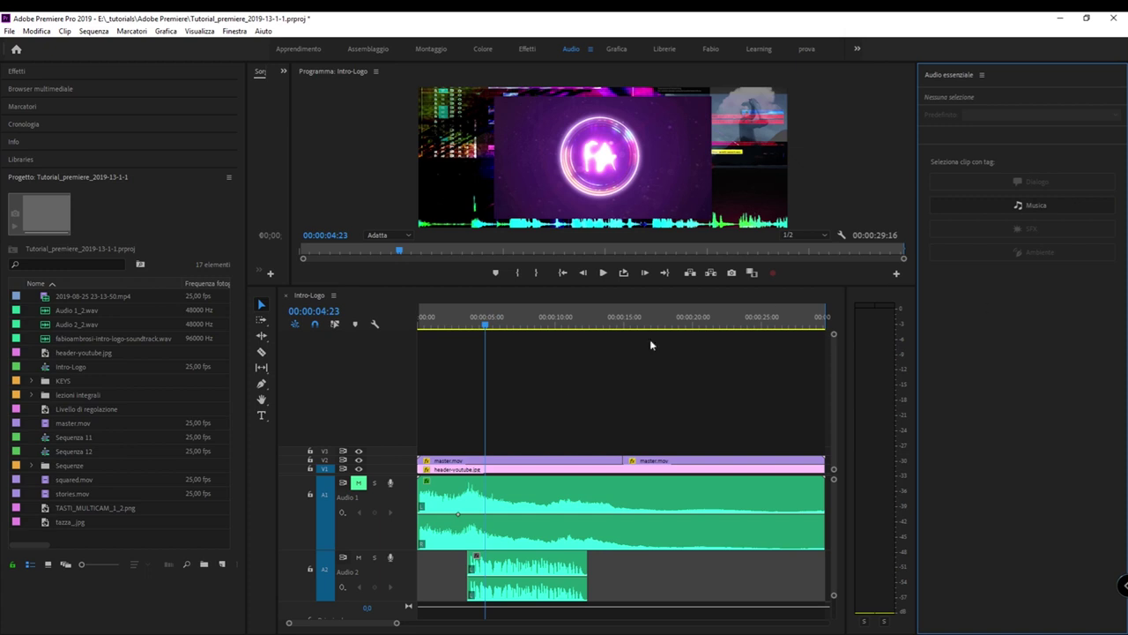
left_click(538, 584)
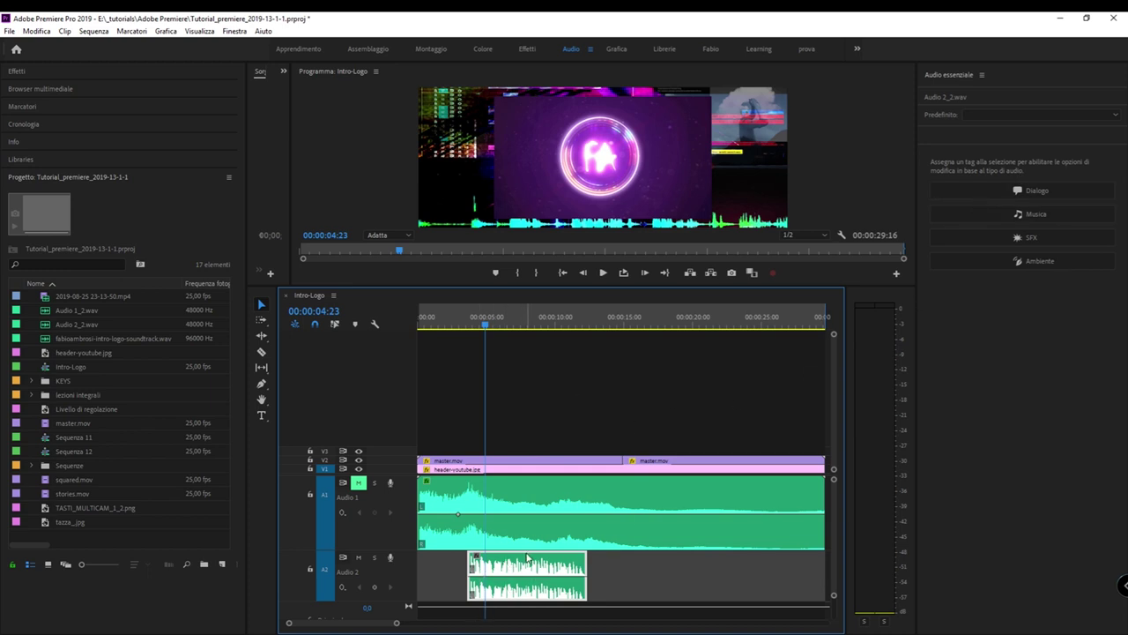
- Tag the Audio 2_2.wav clip as 'Dialogo' and save the project
left_click(1087, 196)
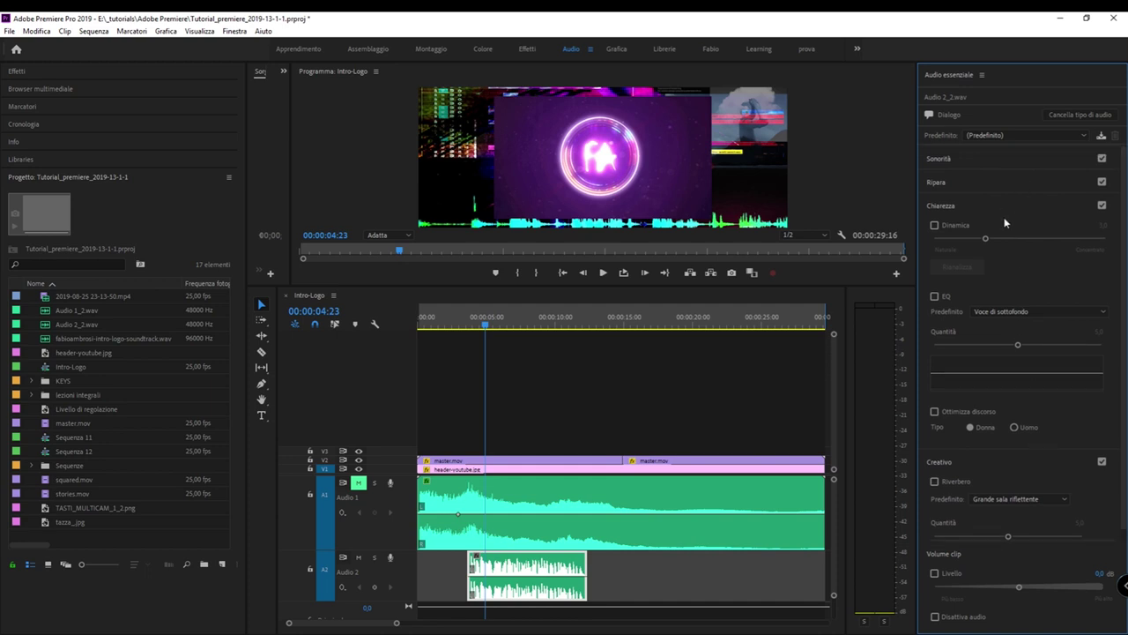
scroll(998, 366, "down", 1)
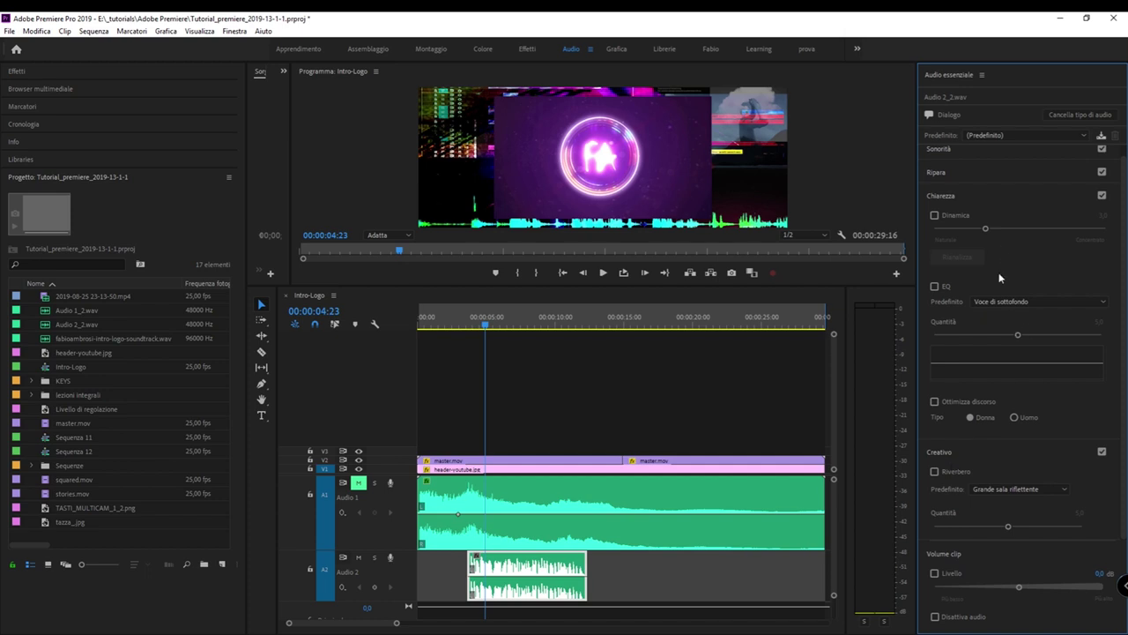
key("ctrl+s")
- Tick the EQ checkbox under Chiarezza for the Audio 2_2.wav dialogue
left_click(936, 286)
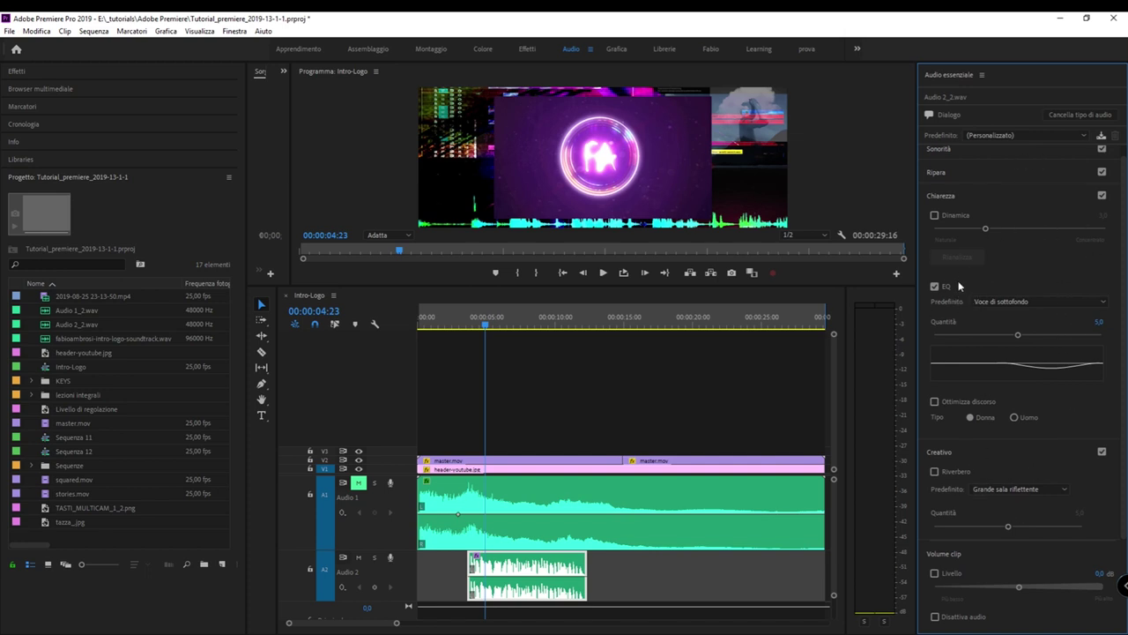
- Apply the 'Al telefono' EQ preset to the dialogue and play the sequence
left_click(1016, 301)
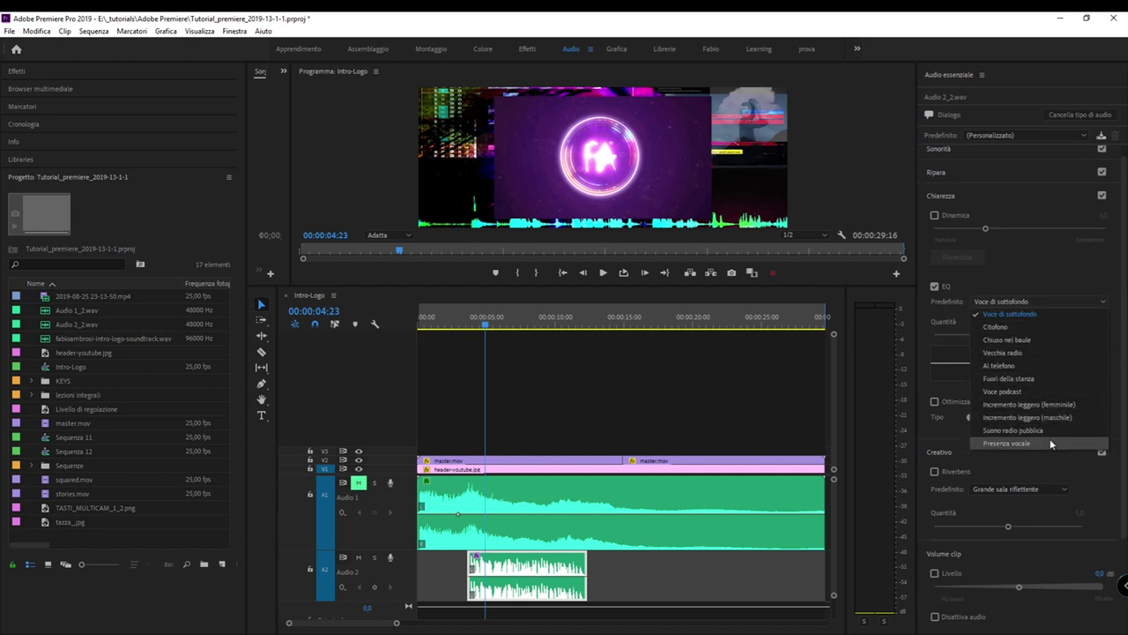
left_click(1068, 365)
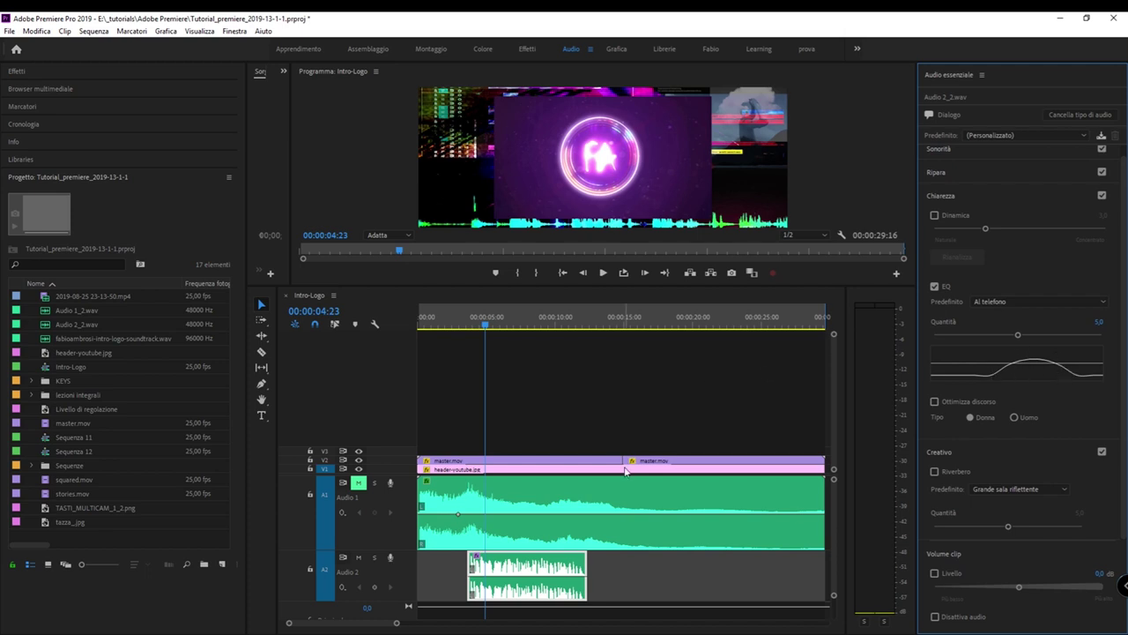
key("space")
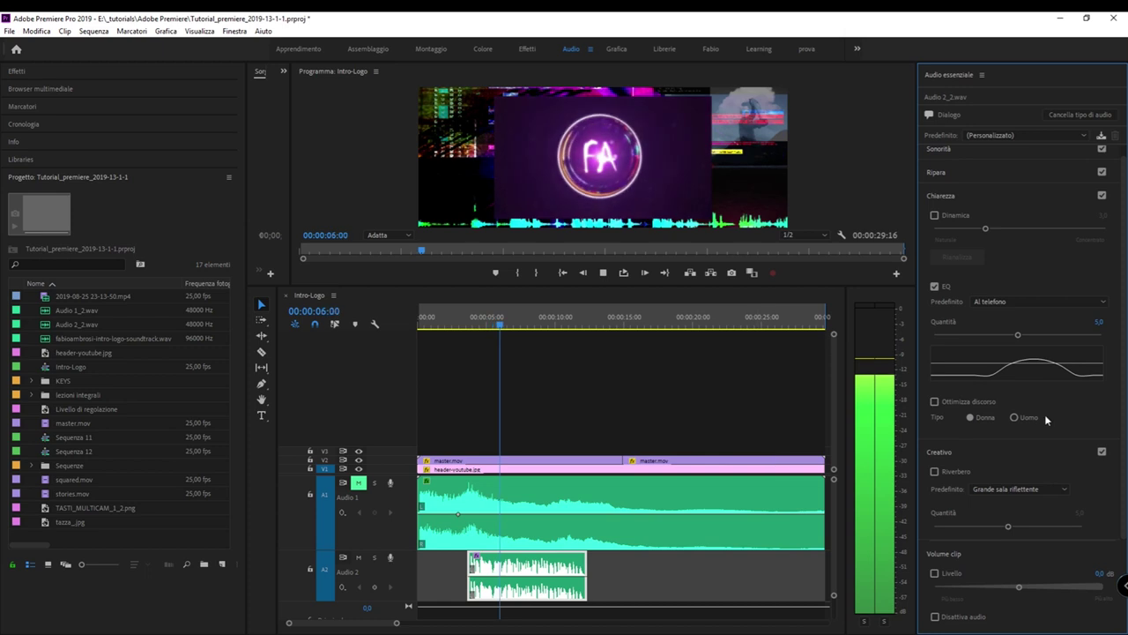
- Toggle the EQ off and back on during playback to compare the sound
left_click(948, 286)
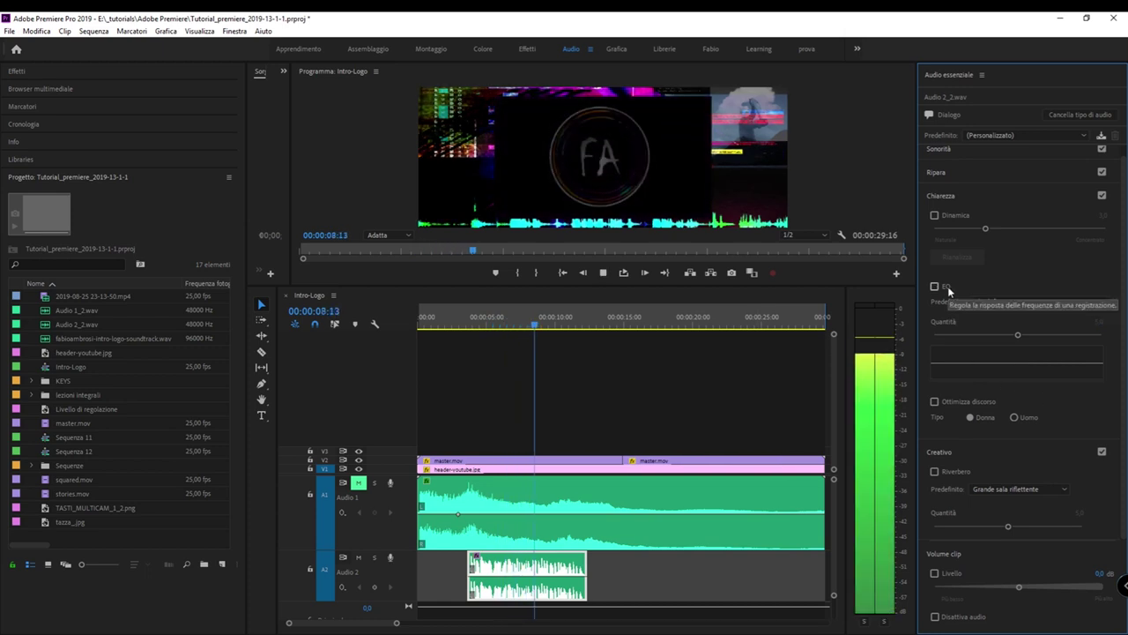
key("space")
left_click(948, 285)
key("space")
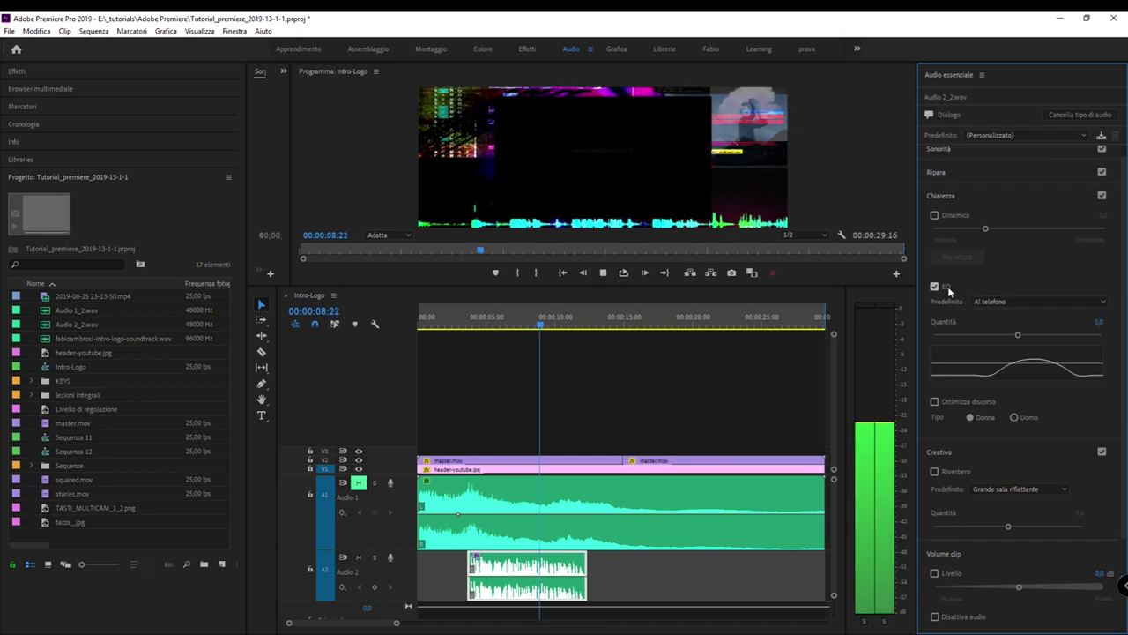
key("space")
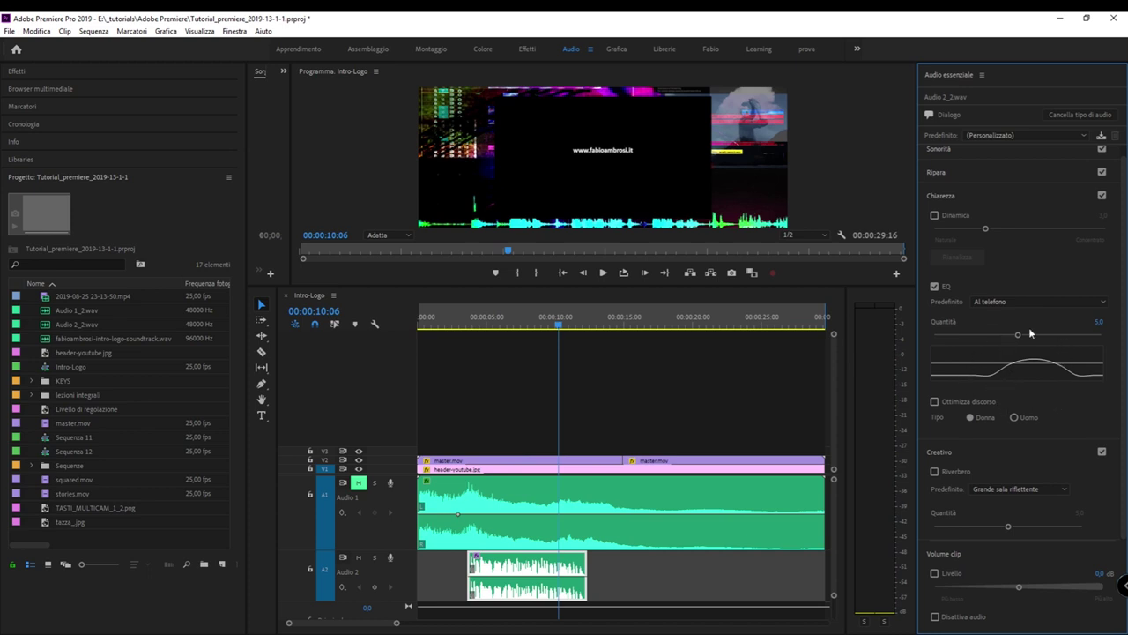
left_click(1027, 302)
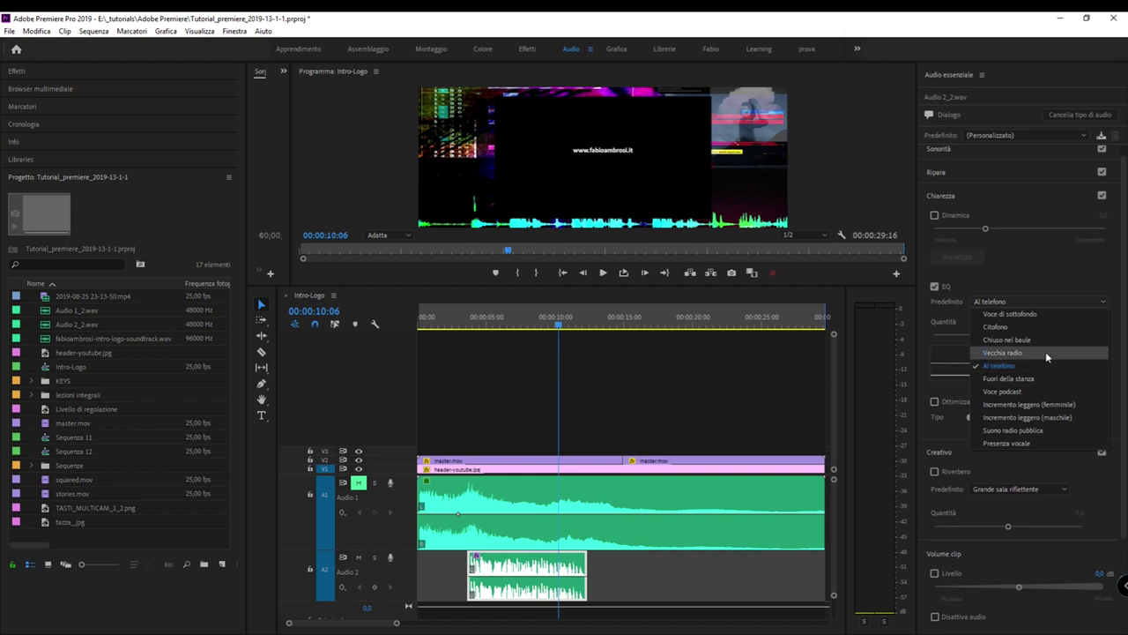
- Apply the 'Vecchia radio' EQ preset and listen to it, replaying from about 5 seconds
left_click(1045, 352)
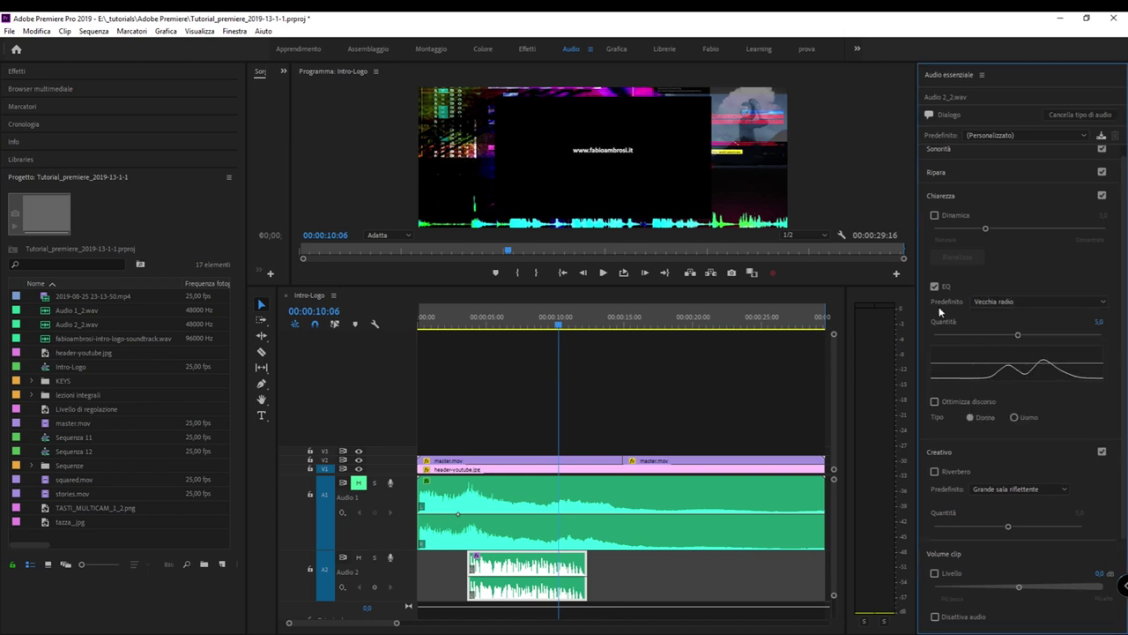
key("space")
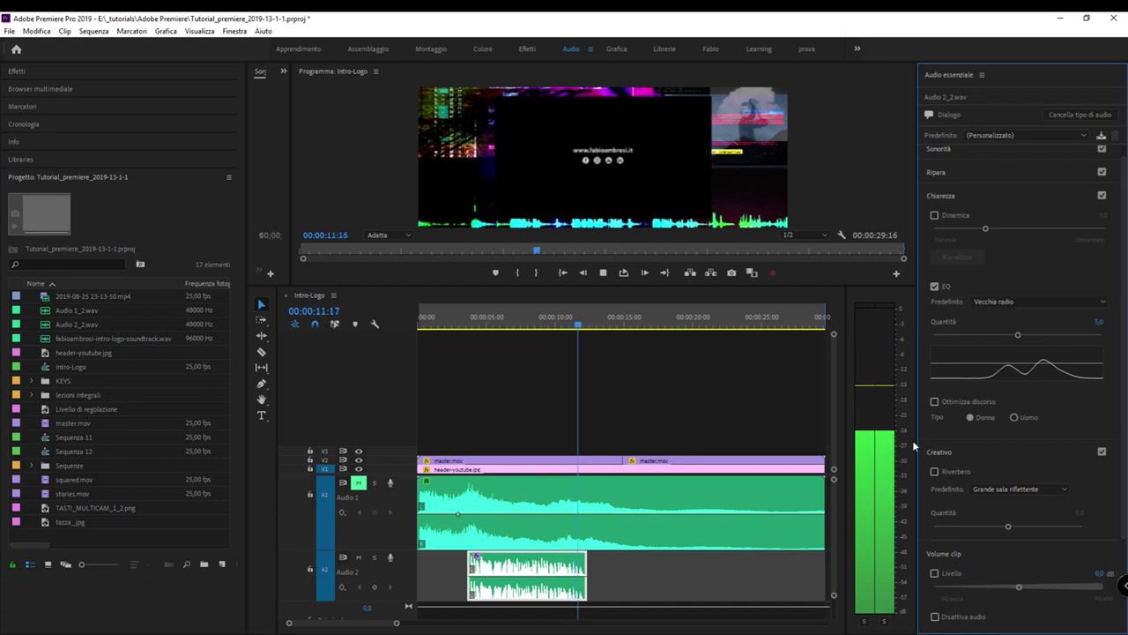
key("space")
left_click(480, 327)
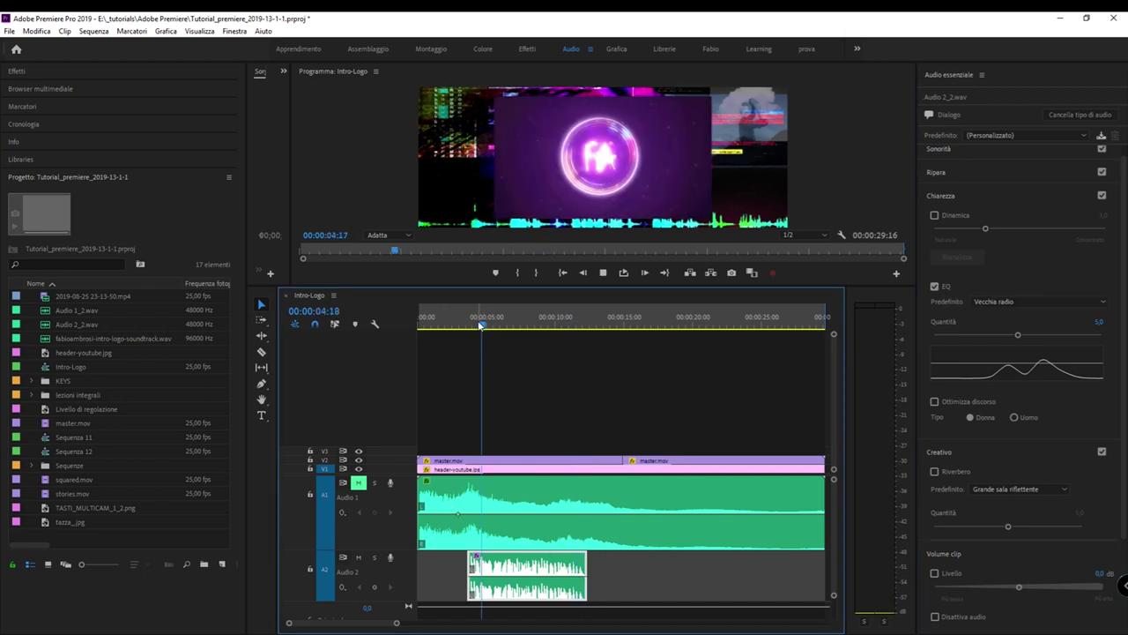
key("space")
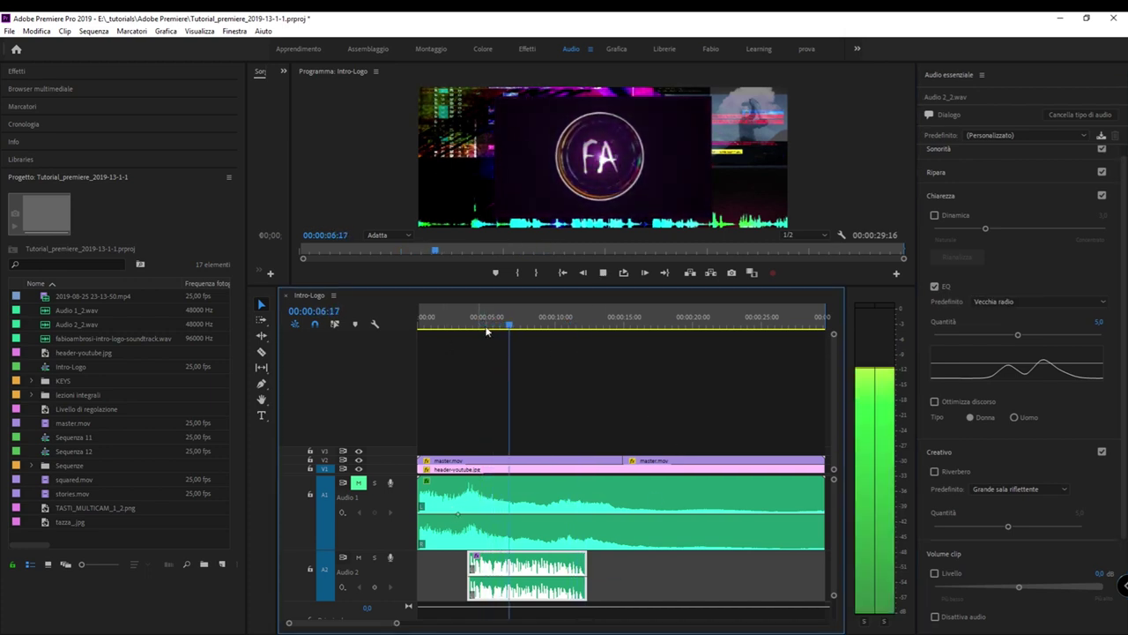
key("space")
left_click(1042, 299)
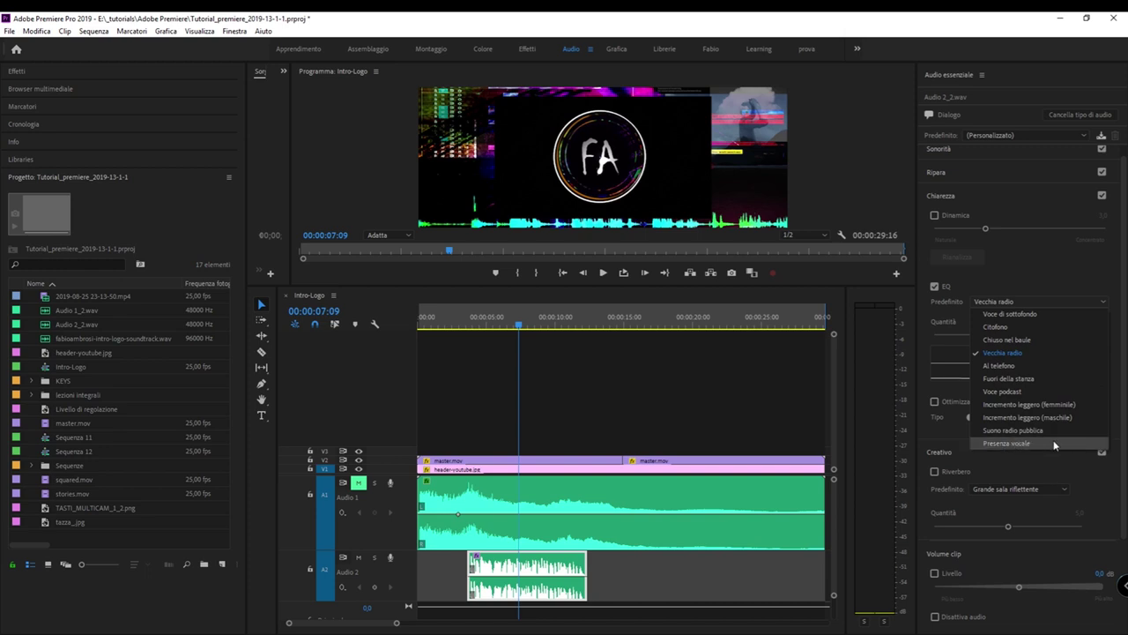
- Apply the Presenza vocale EQ preset to the dialogue and play from about 3 s
left_click(1034, 444)
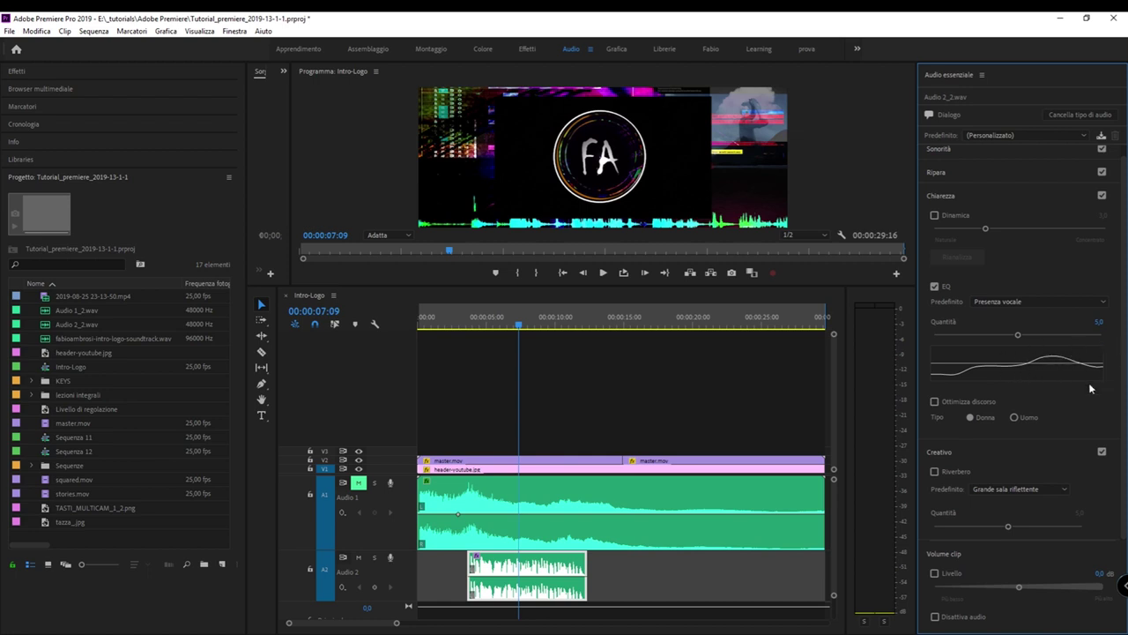
left_click(468, 323)
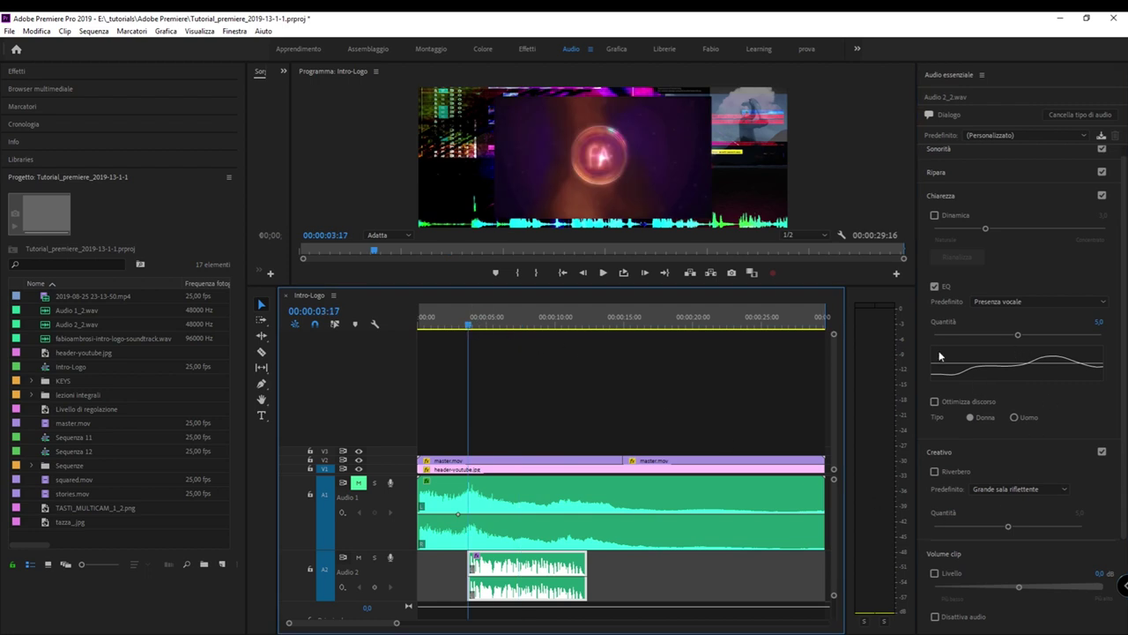
key("space")
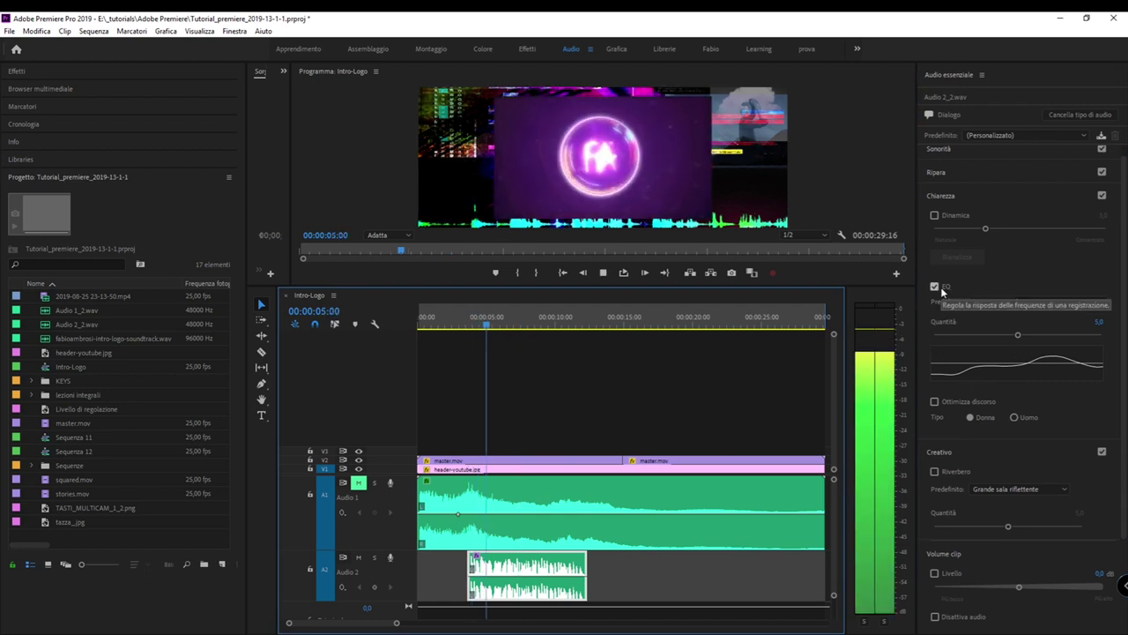
- Compare the dialogue with the EQ off, on, and off again, then stop playback
left_click(935, 287)
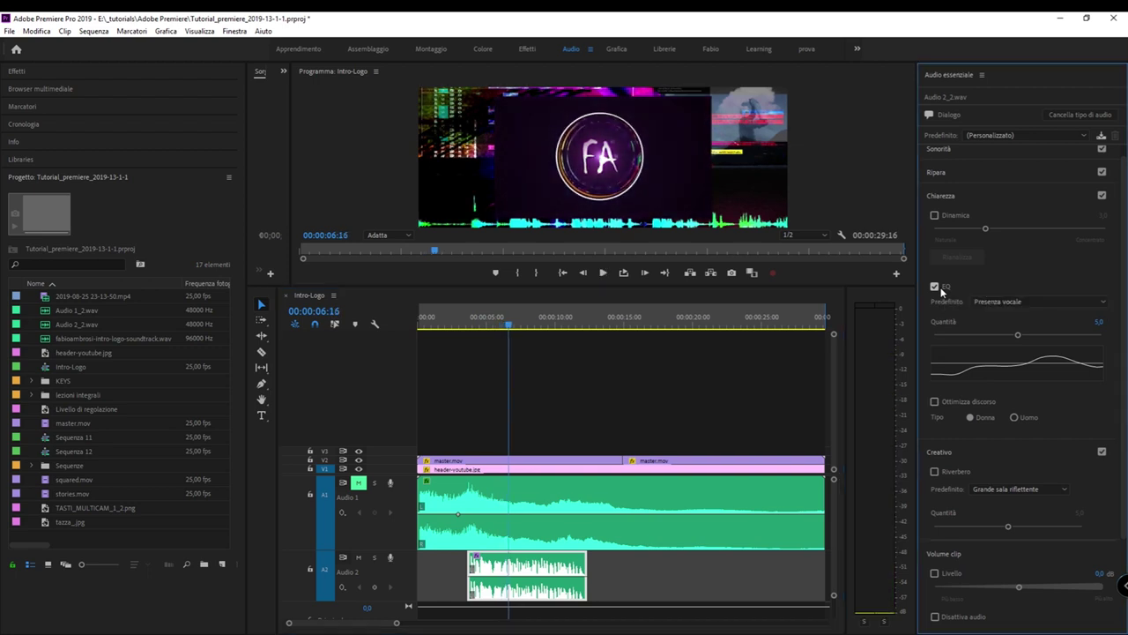
key("space")
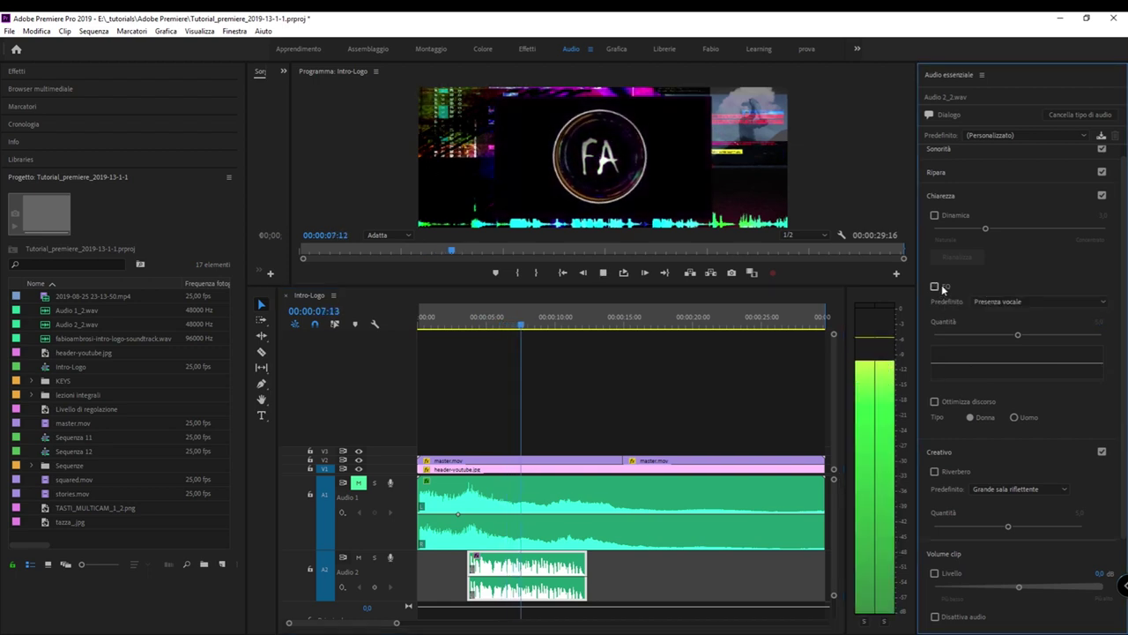
left_click(935, 286)
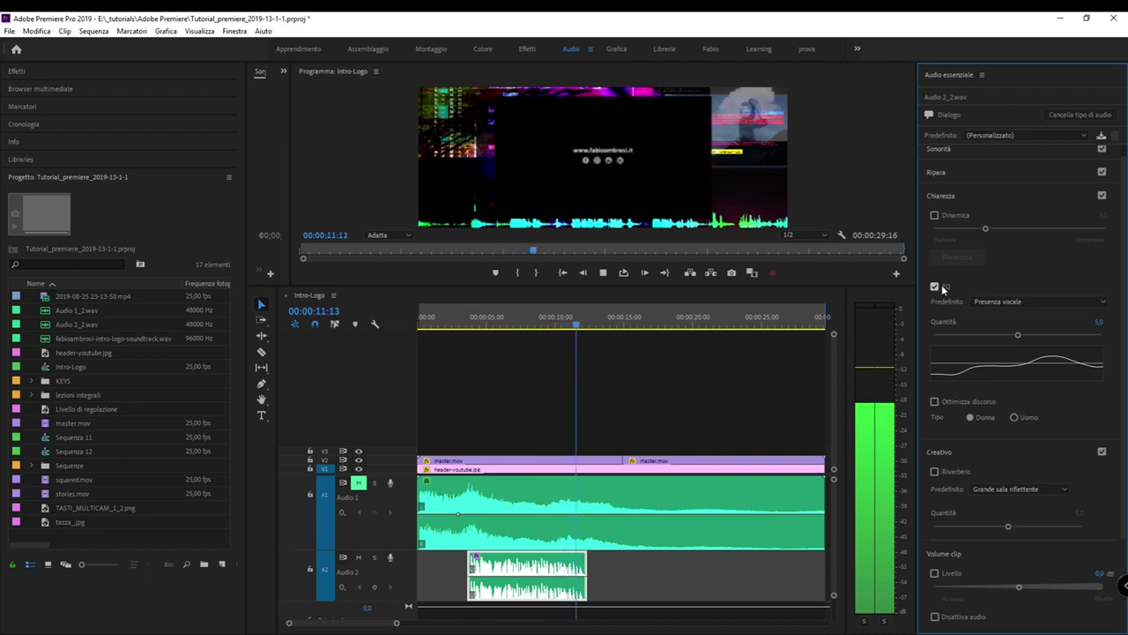
left_click(935, 286)
key("space")
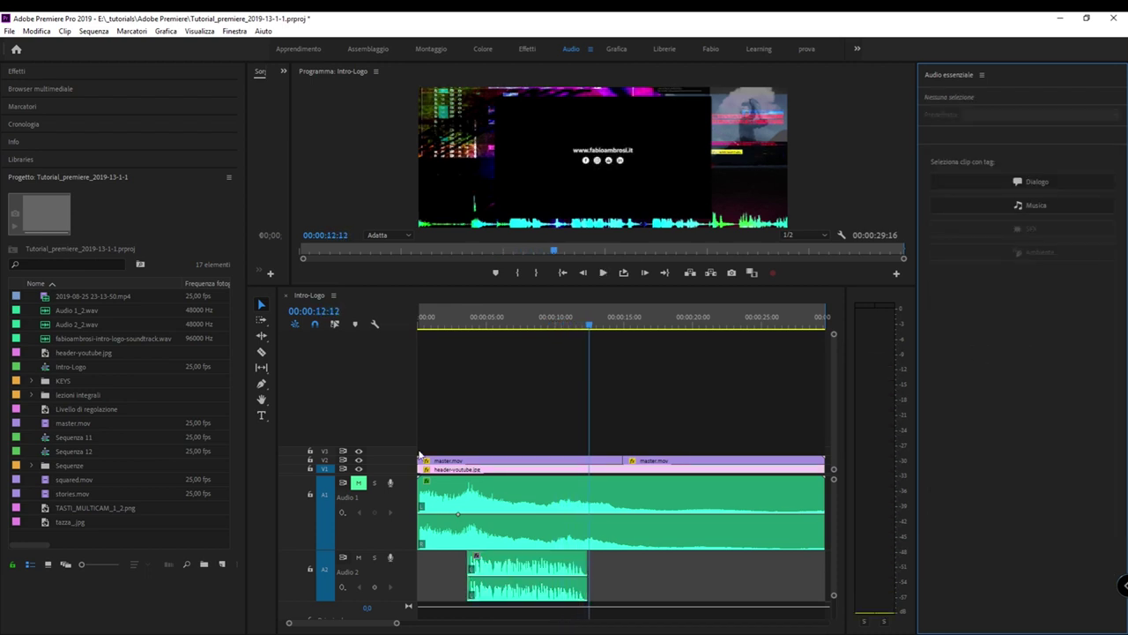
left_click(468, 323)
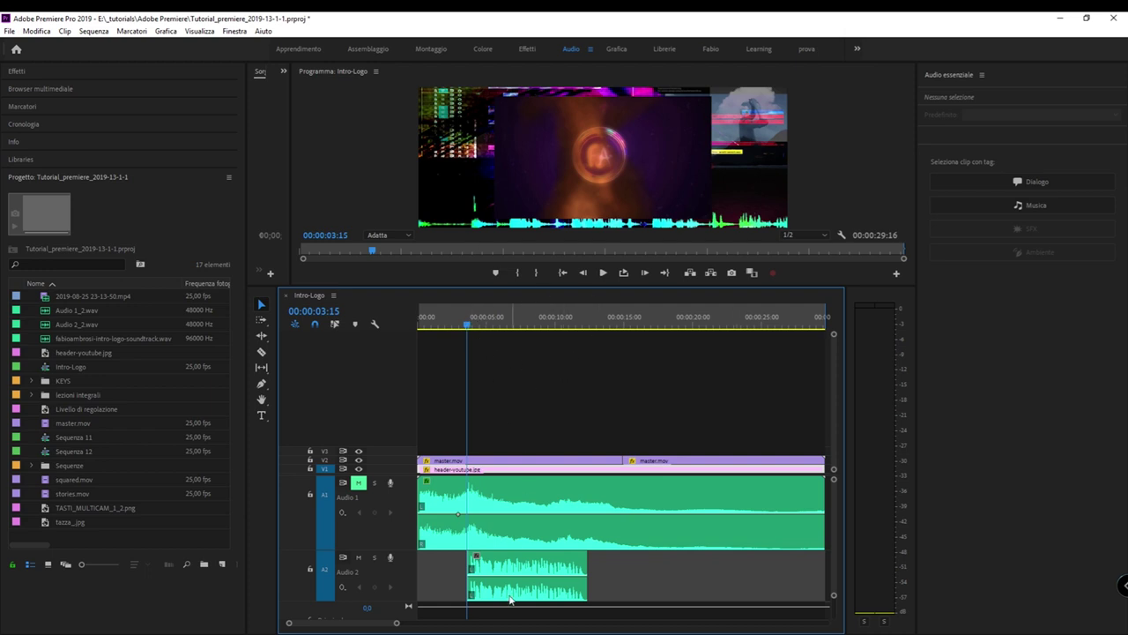
- Select the Audio 2 dialogue clip, expand its Ripara repair options, then collapse them again
left_click(520, 569)
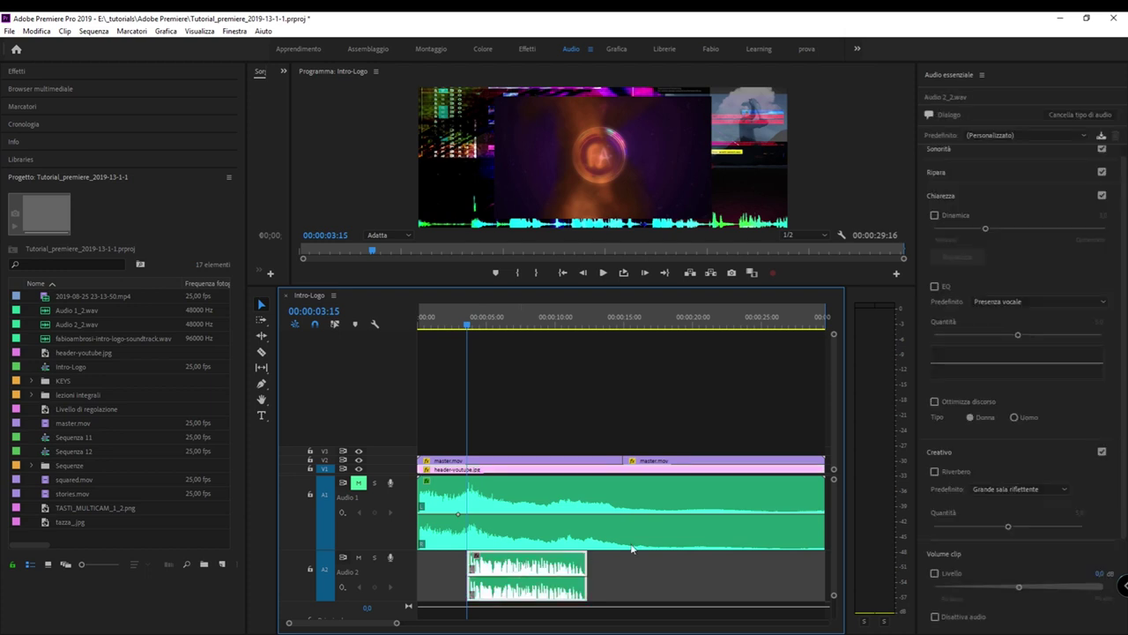
scroll(1036, 441, "up", 1)
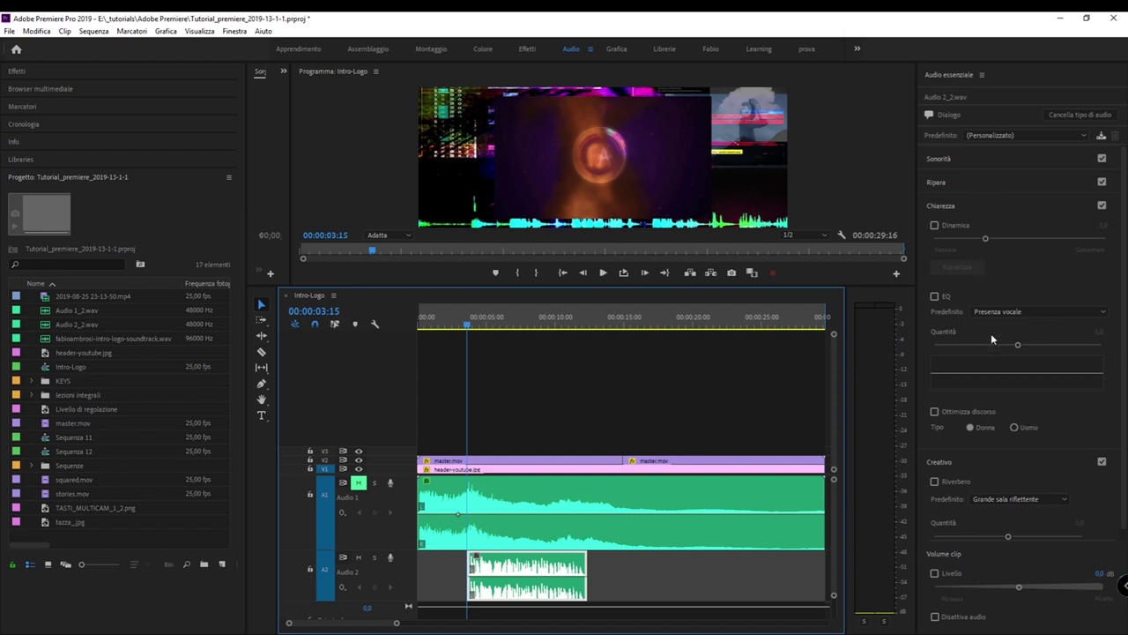
left_click(961, 181)
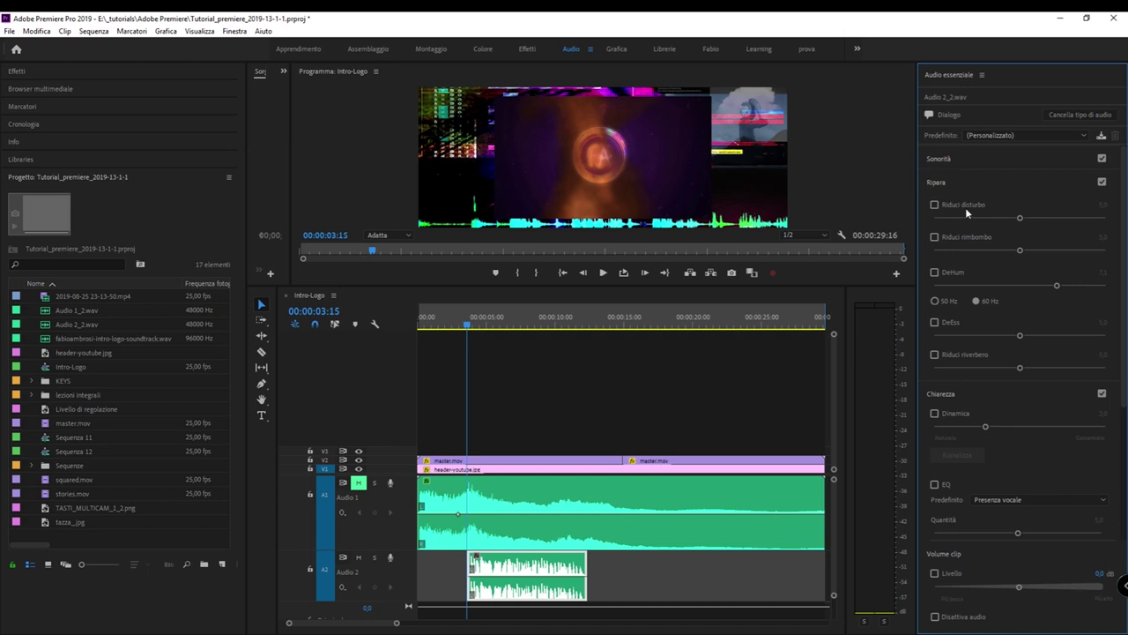
left_click(972, 183)
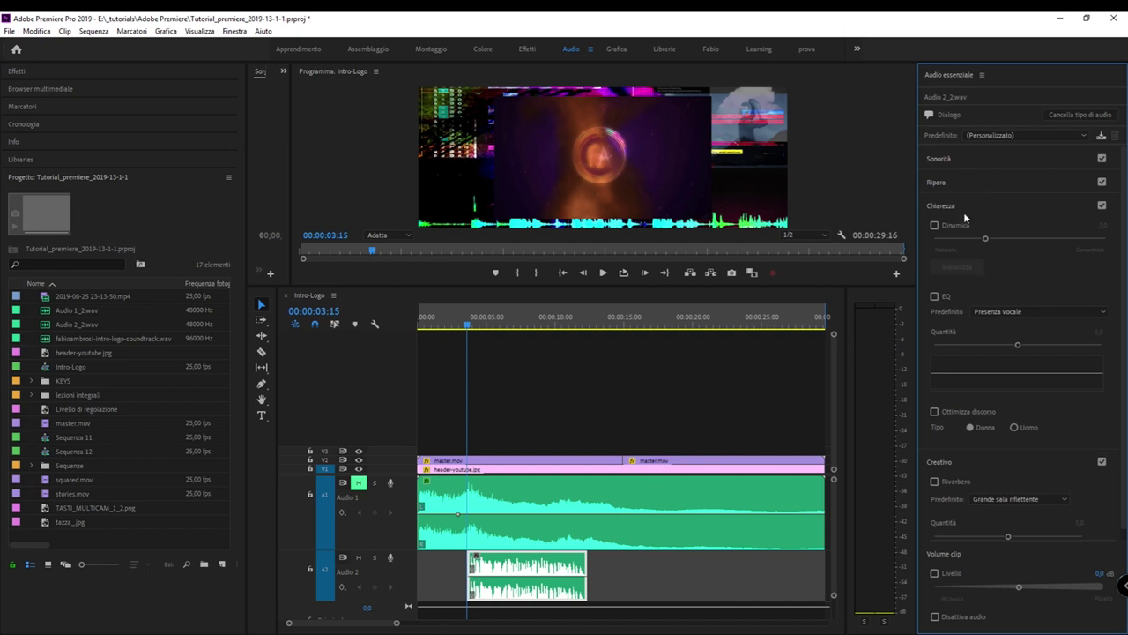
- Collapse Chiarezza, enable Reverb on the dialogue, and audition the Chiesa preset
left_click(970, 206)
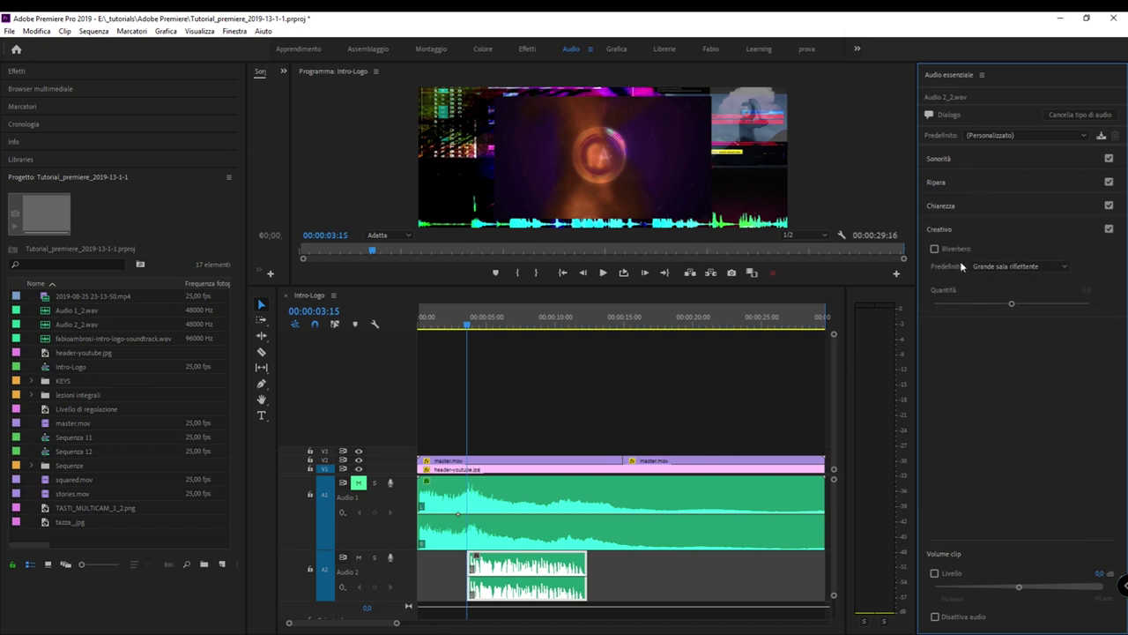
left_click(966, 230)
left_click(967, 230)
left_click(953, 248)
left_click(1008, 269)
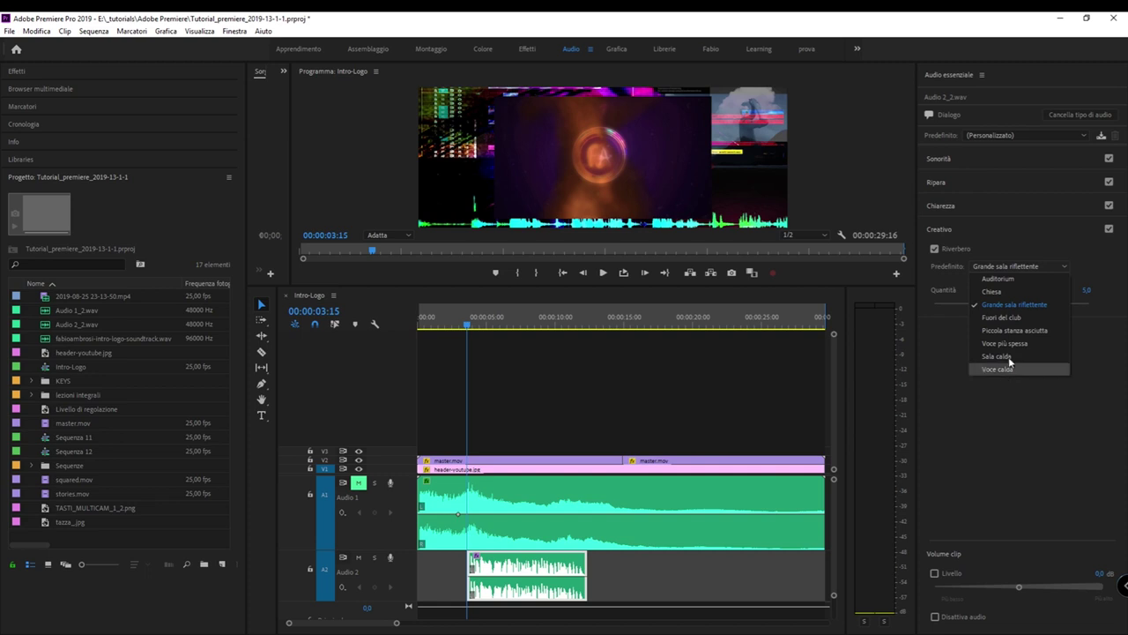
left_click(1021, 293)
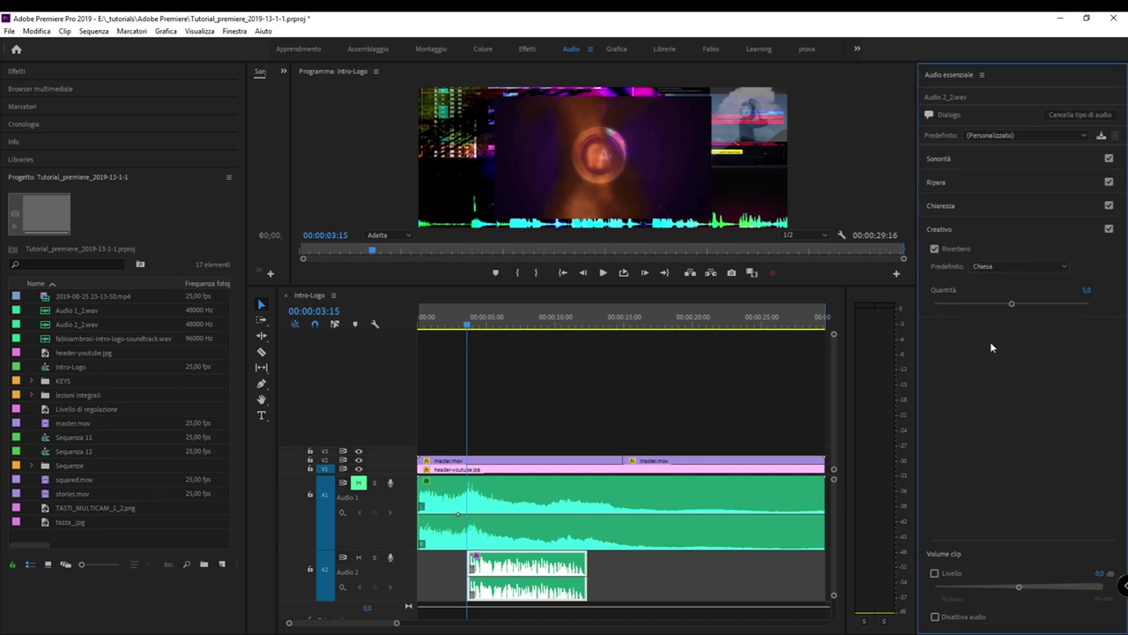
key("space")
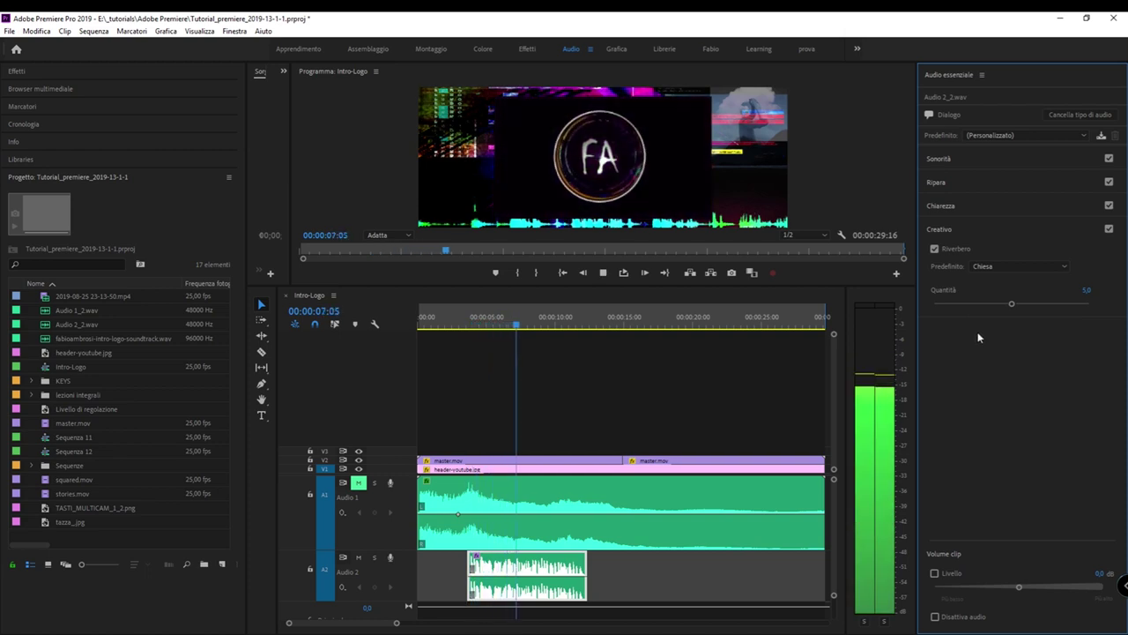
key("space")
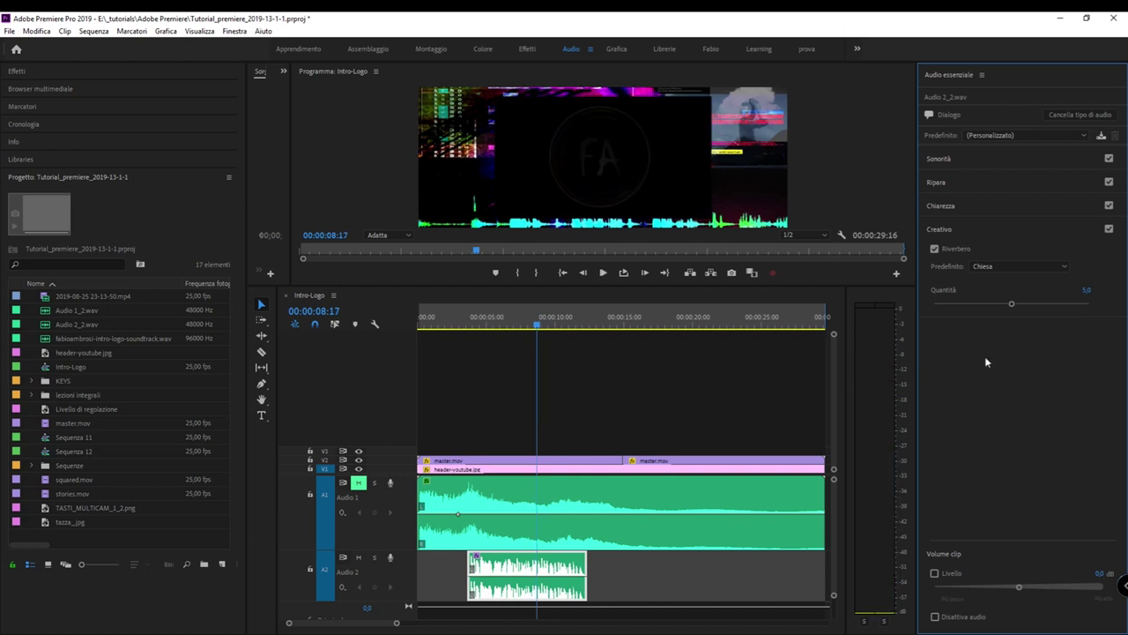
- Audition the Fuori del club reverb preset from about 00:00:04:10 while raising the amount
left_click(1020, 265)
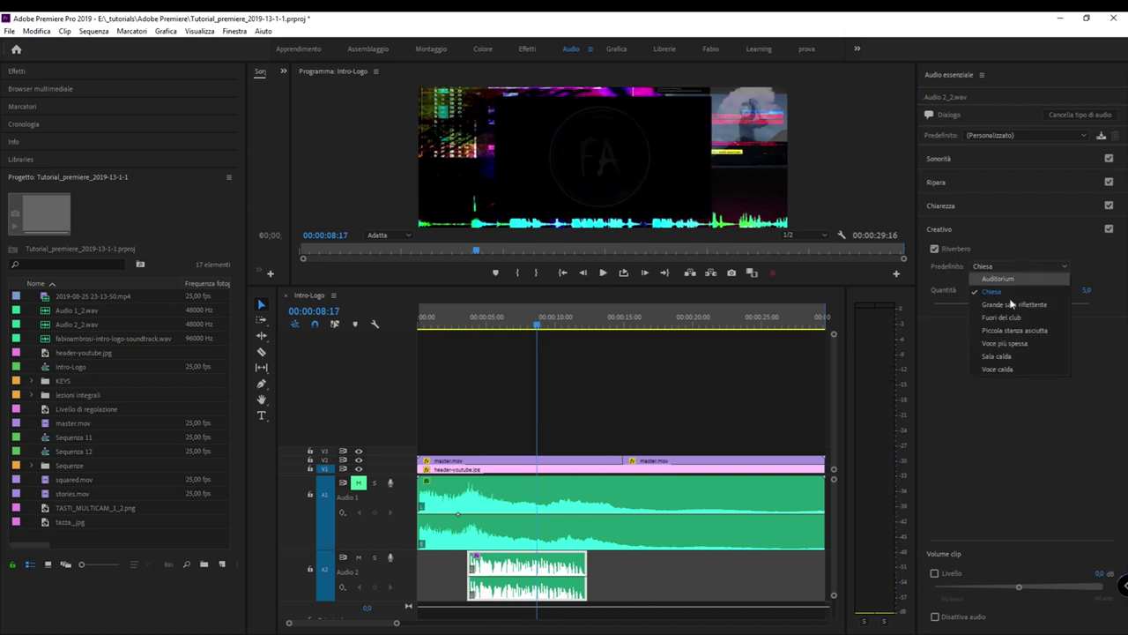
left_click(1008, 332)
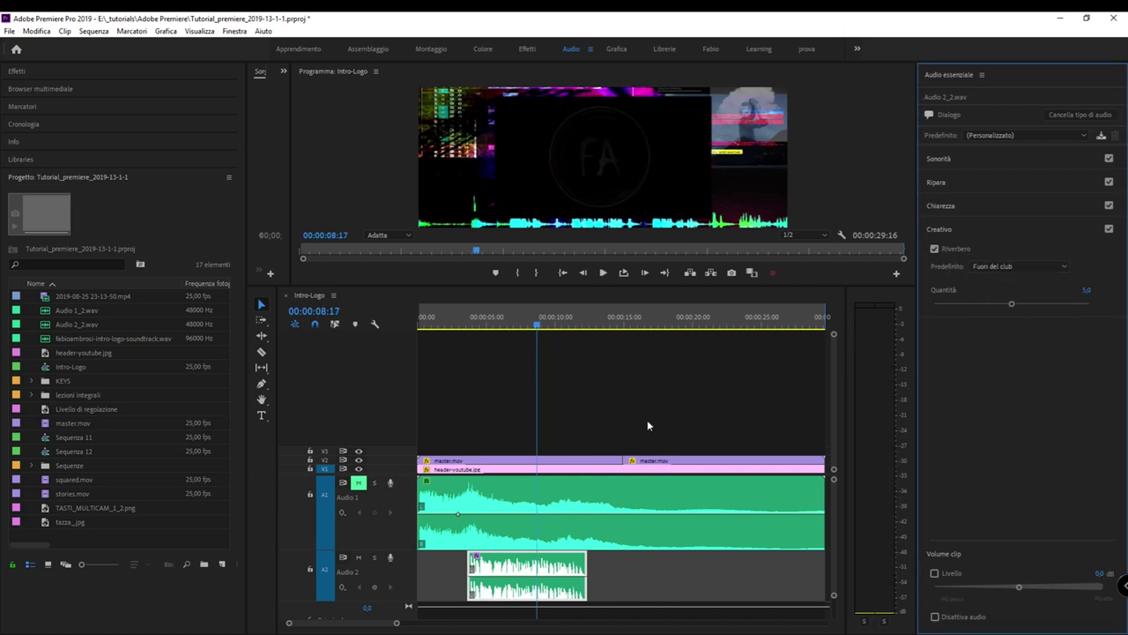
left_click(476, 324)
key("space")
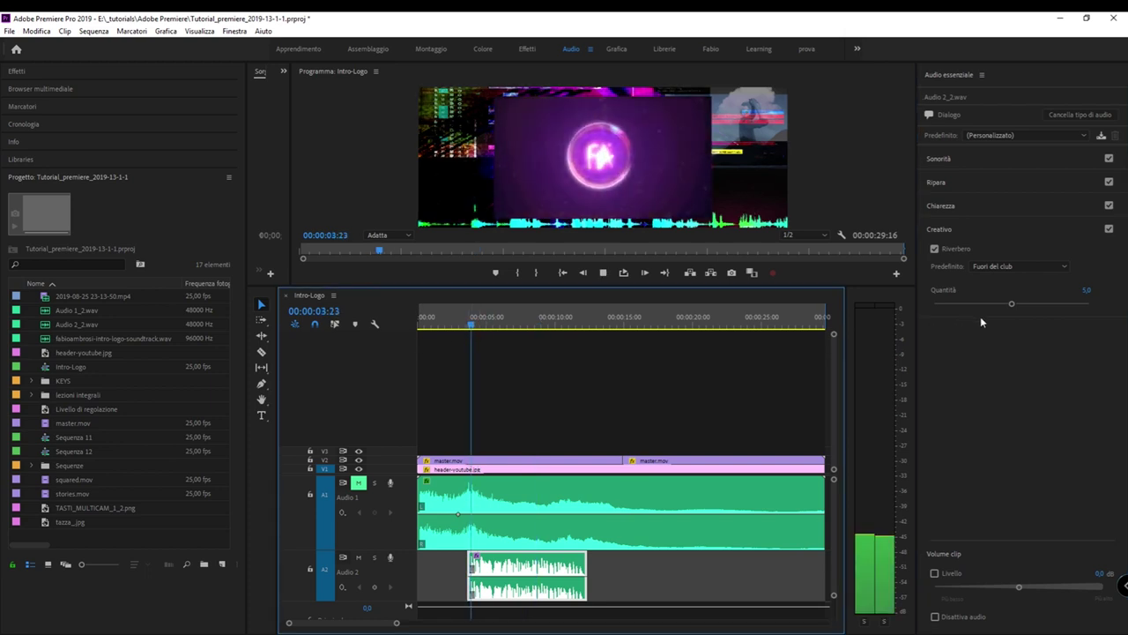
mouse_move(1012, 303)
left_mouse_down()
mouse_move(1089, 305)
mouse_move(1045, 305)
left_mouse_up()
key("space")
key("space")
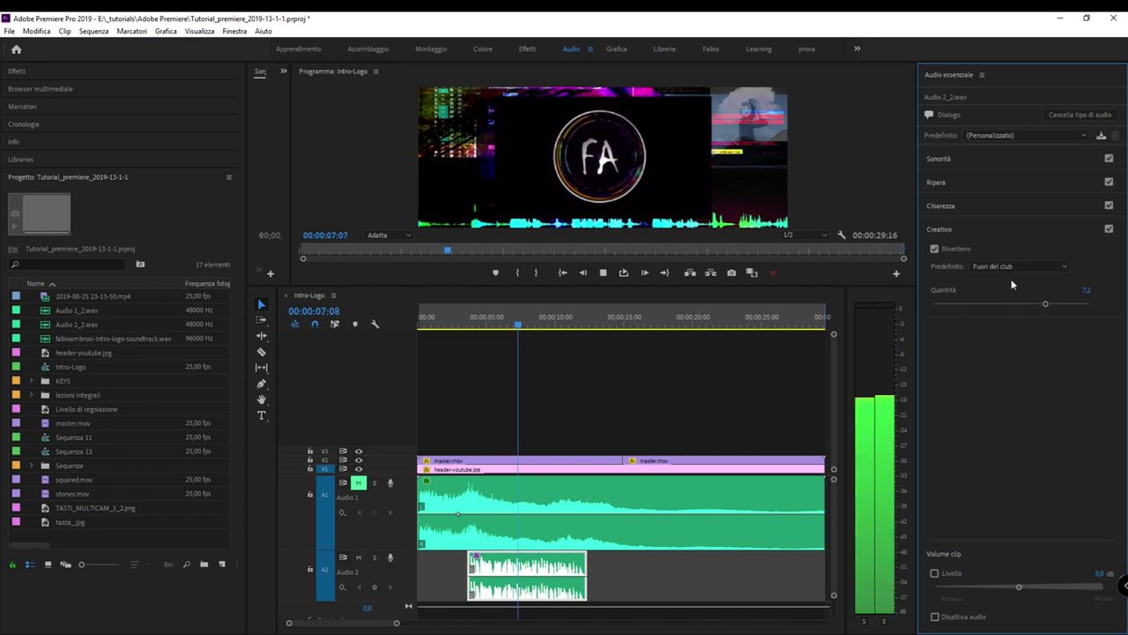
- Try Voce più spessa, then settle on the Sala calda reverb preset at amount 7.2
left_click(1018, 266)
left_click(1016, 343)
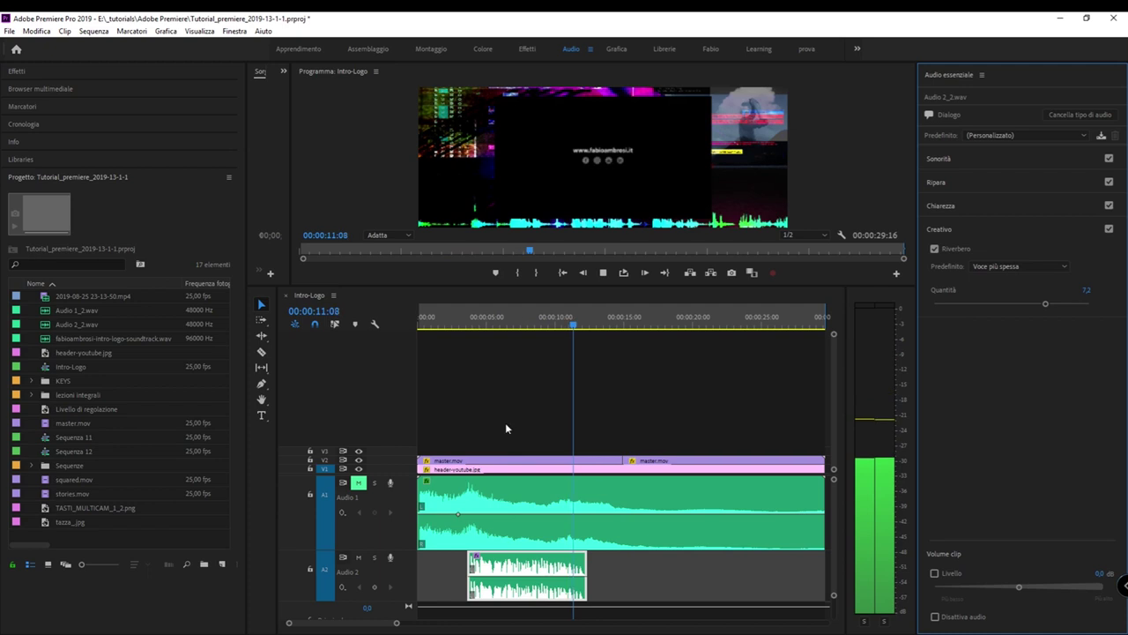
left_click(476, 324)
key("space")
left_click(993, 270)
left_click(1006, 359)
key("space")
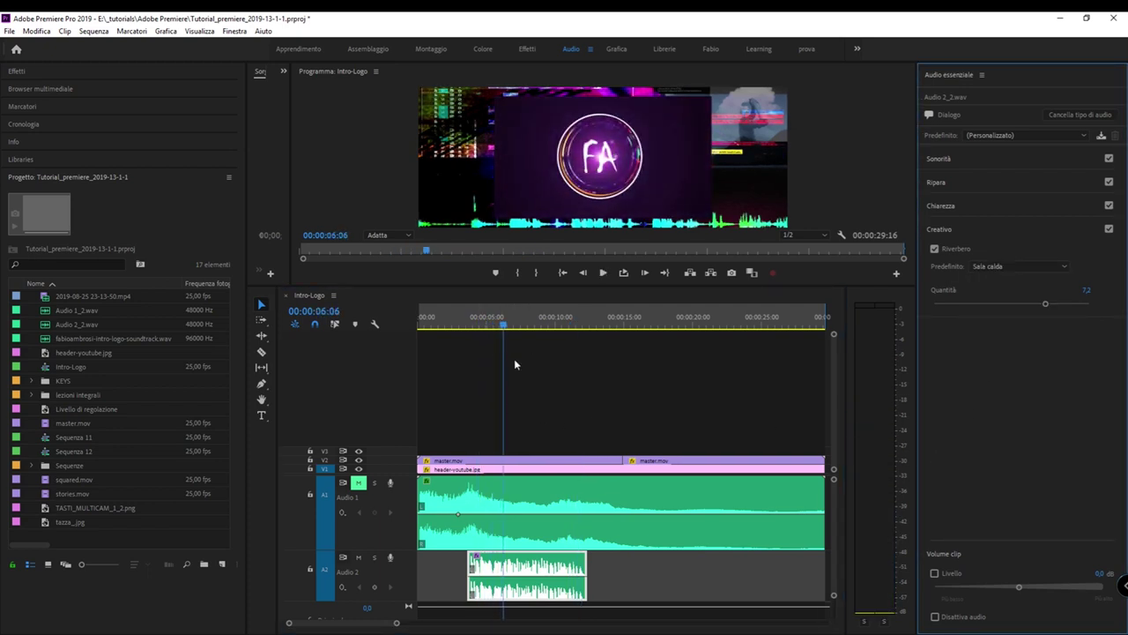
left_click(542, 324)
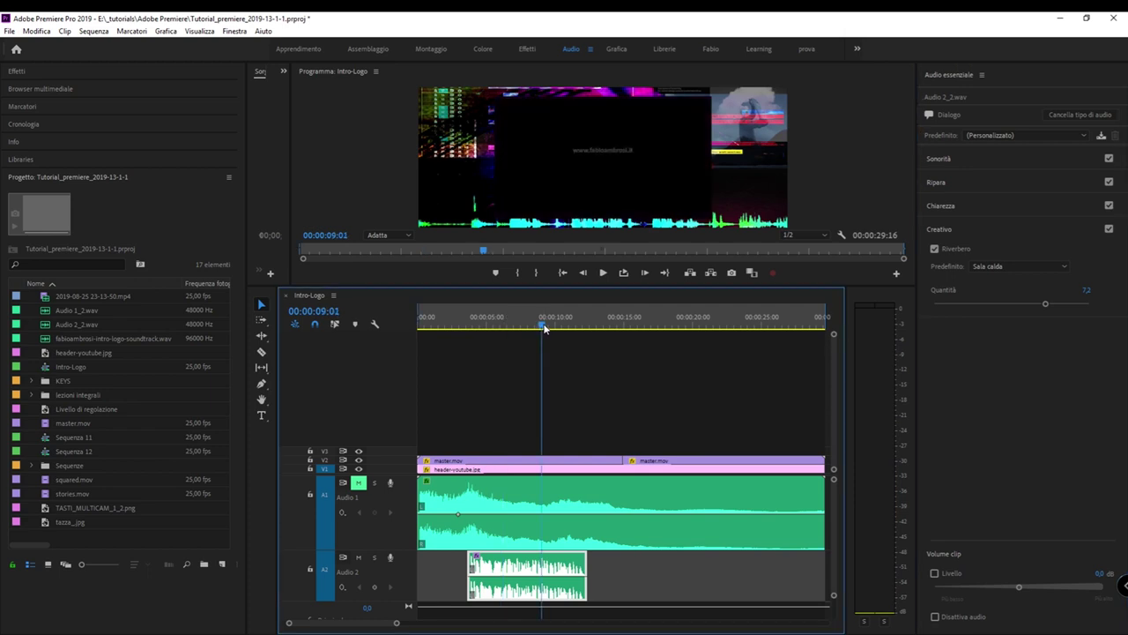
- Switch to slip editing and set a temporary out point at 00:00:05:16
left_click_drag(542, 324, 468, 324)
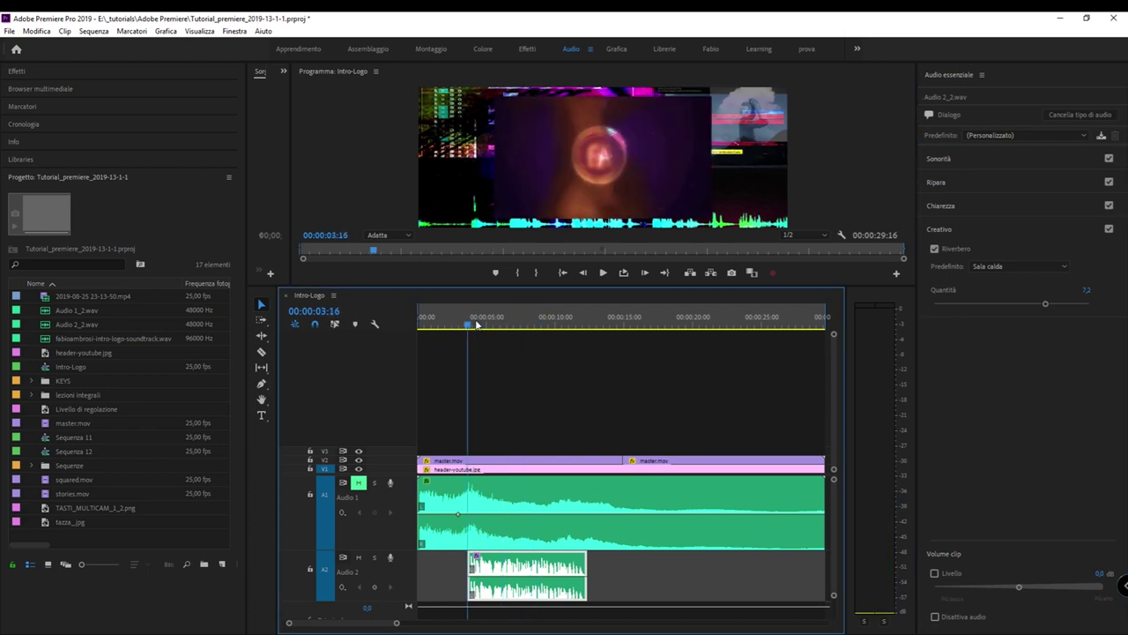
key("y")
left_click(495, 324)
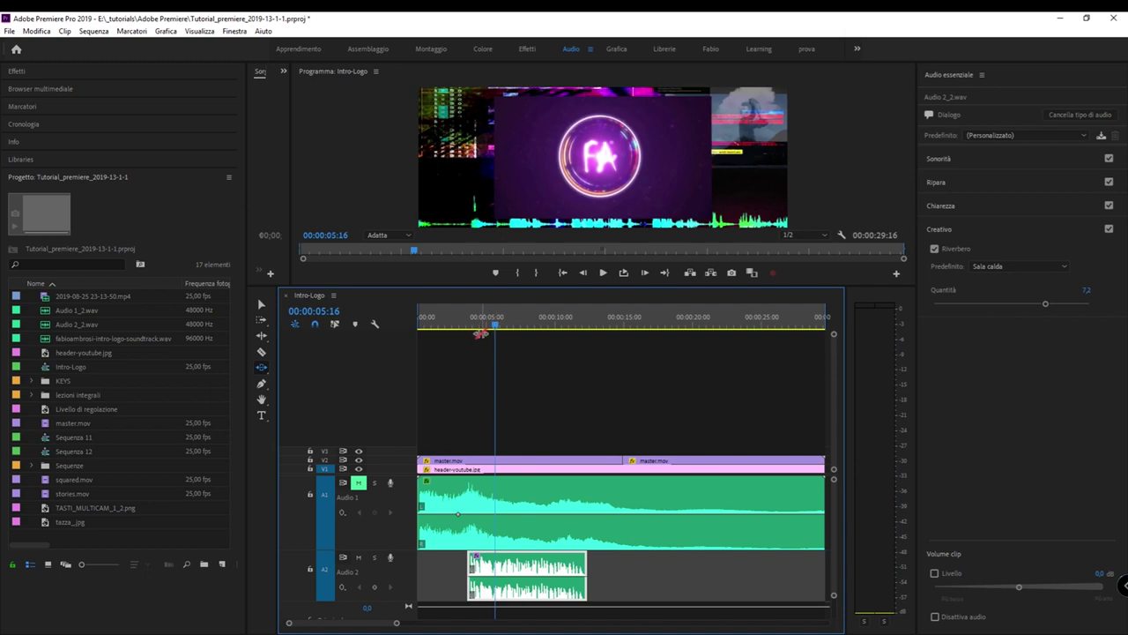
key("o")
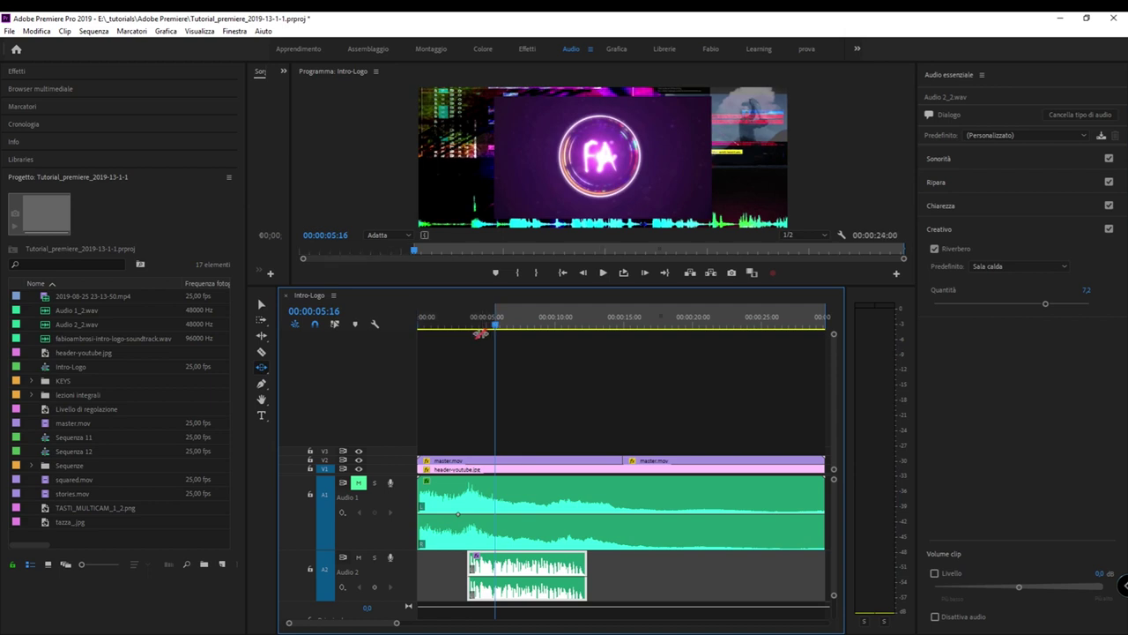
- Mark the range 00:00:03:16 to 00:00:12:10 and turn on looped playback
left_click(478, 323)
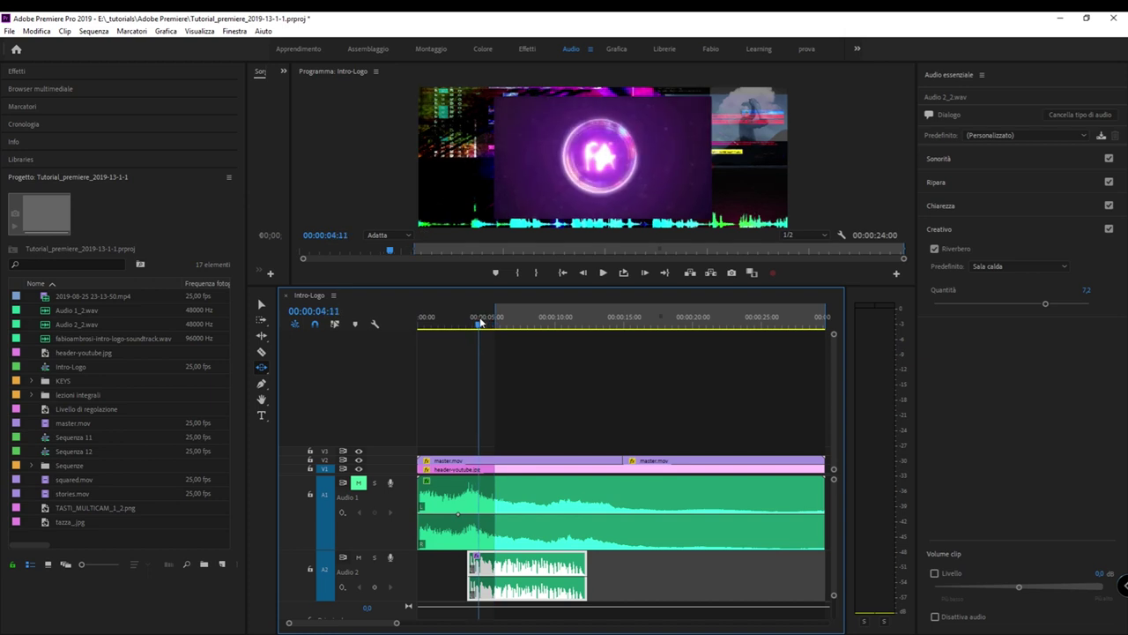
left_click_drag(478, 323, 468, 325)
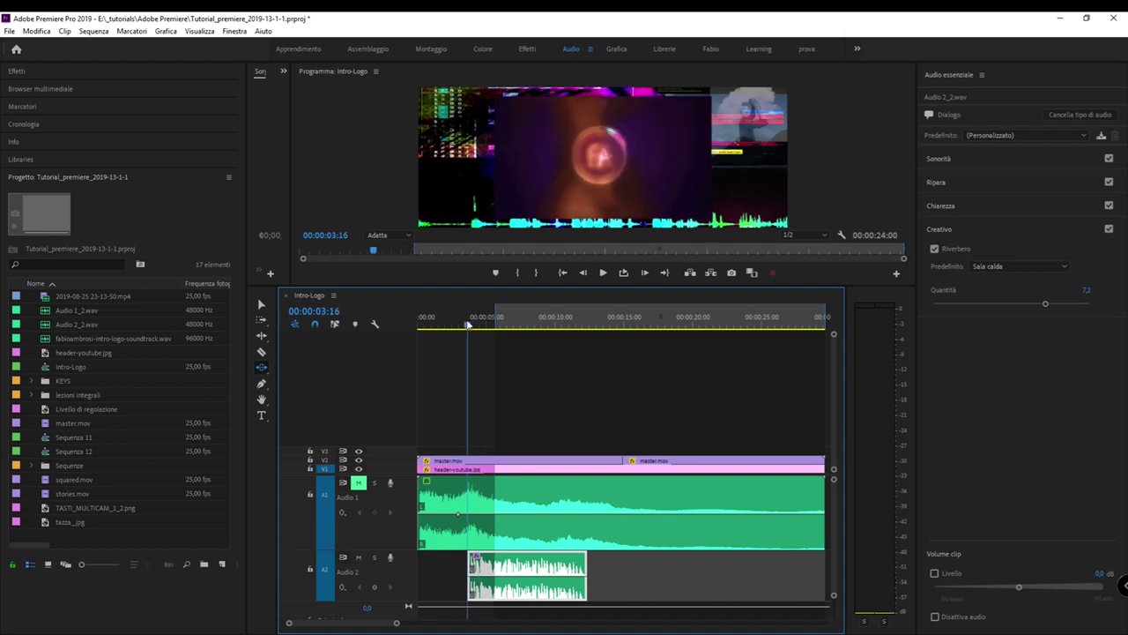
key("ctrl+shift+x")
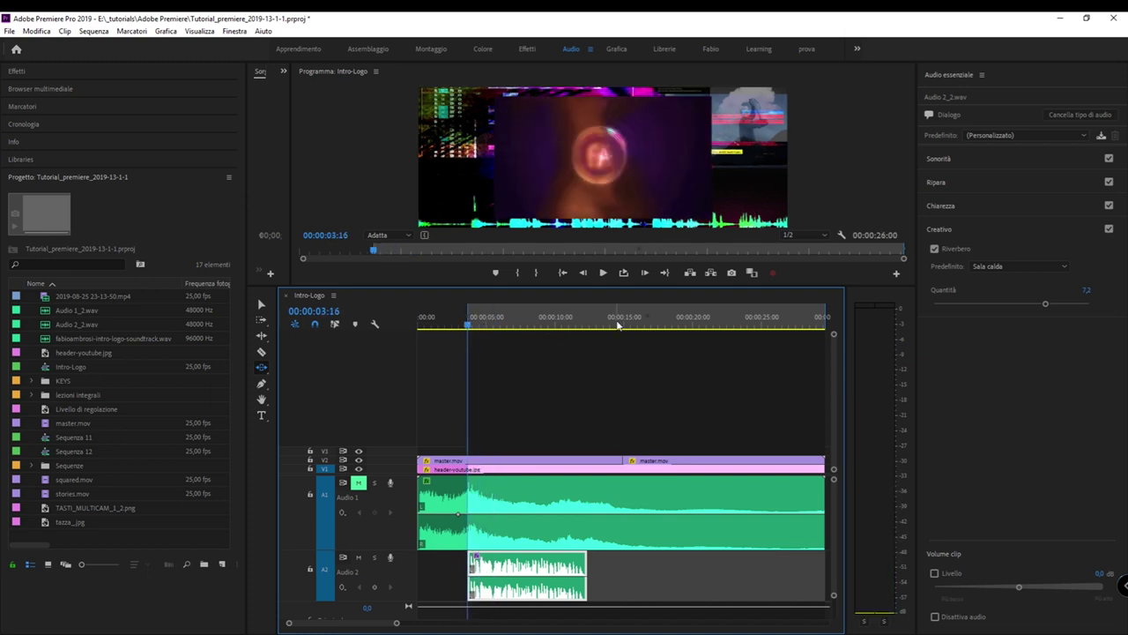
left_click(590, 326)
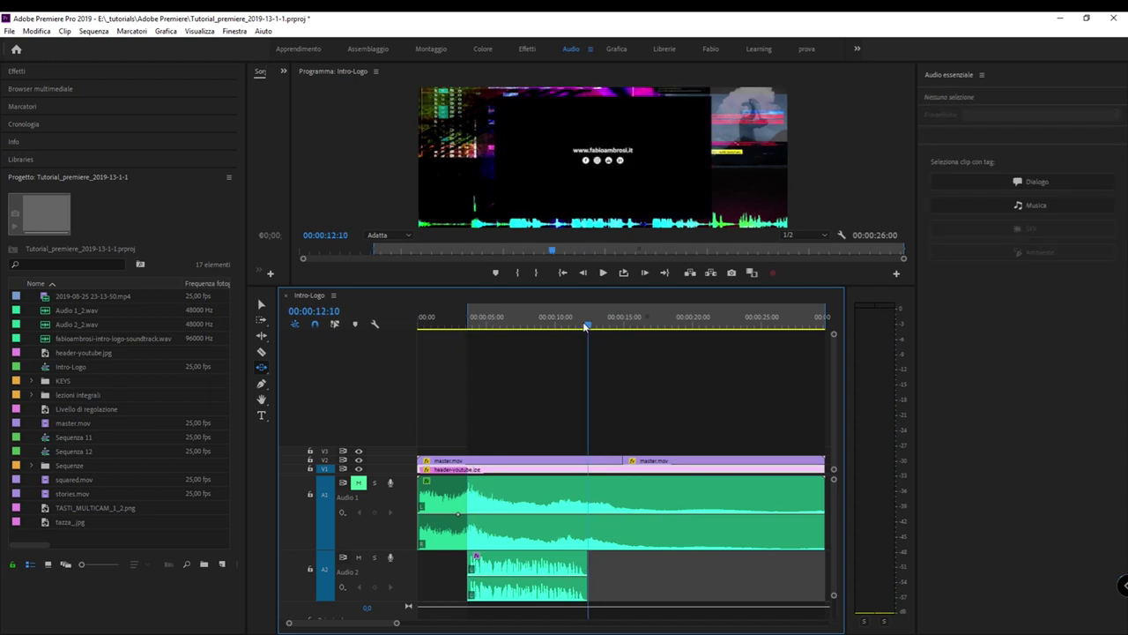
key("o")
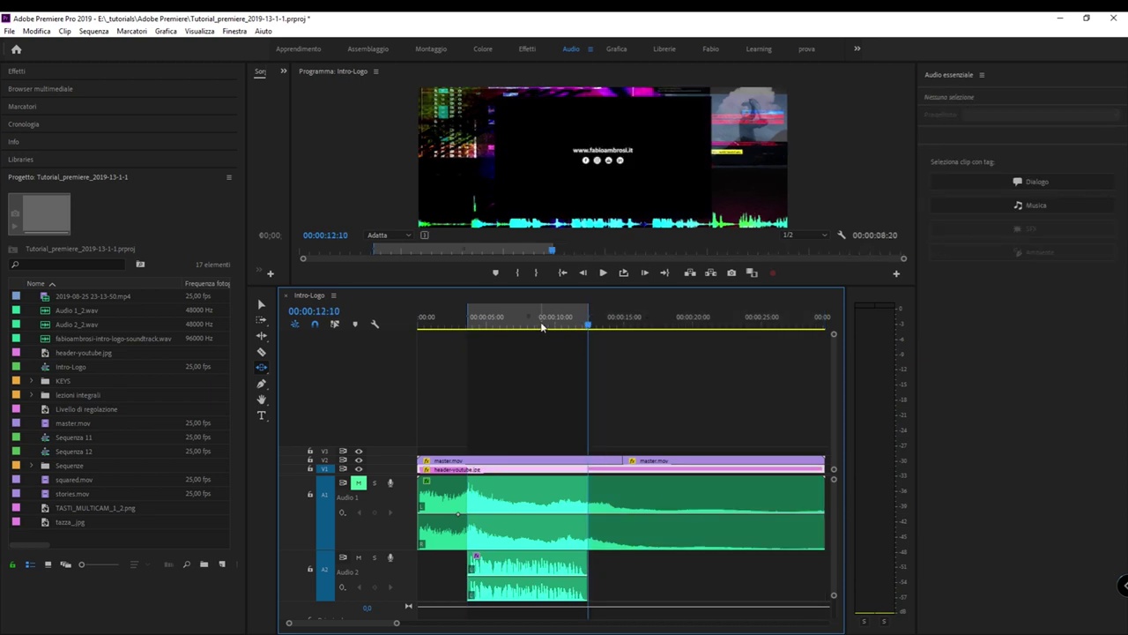
left_click(628, 281)
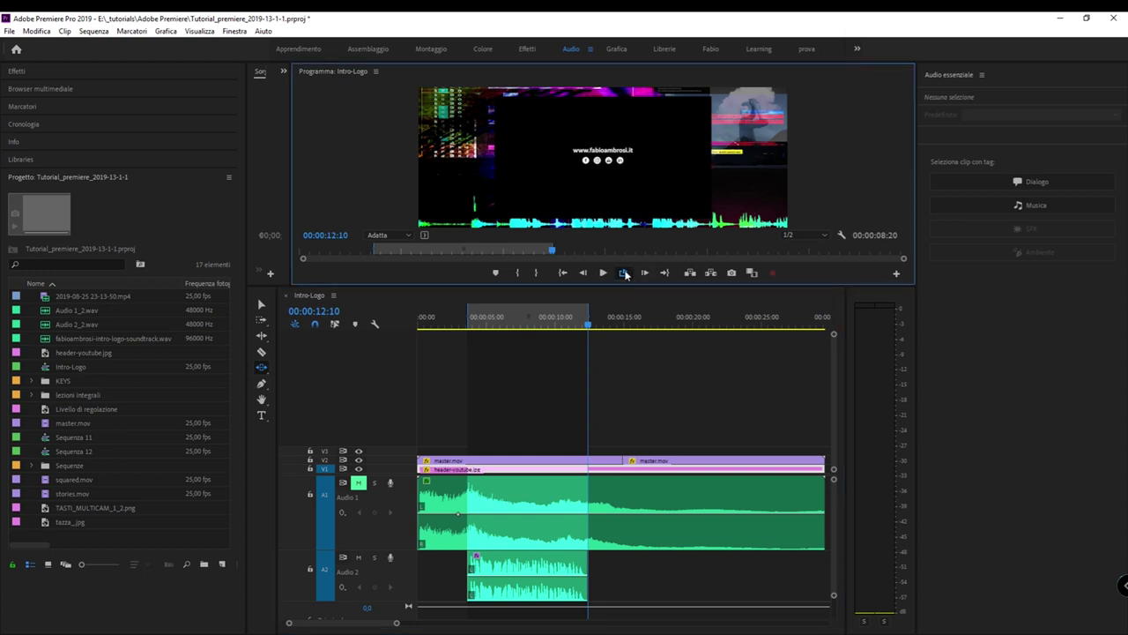
- Open and close the transport Button Editor, then start looped playback of the marked range
left_click(897, 273)
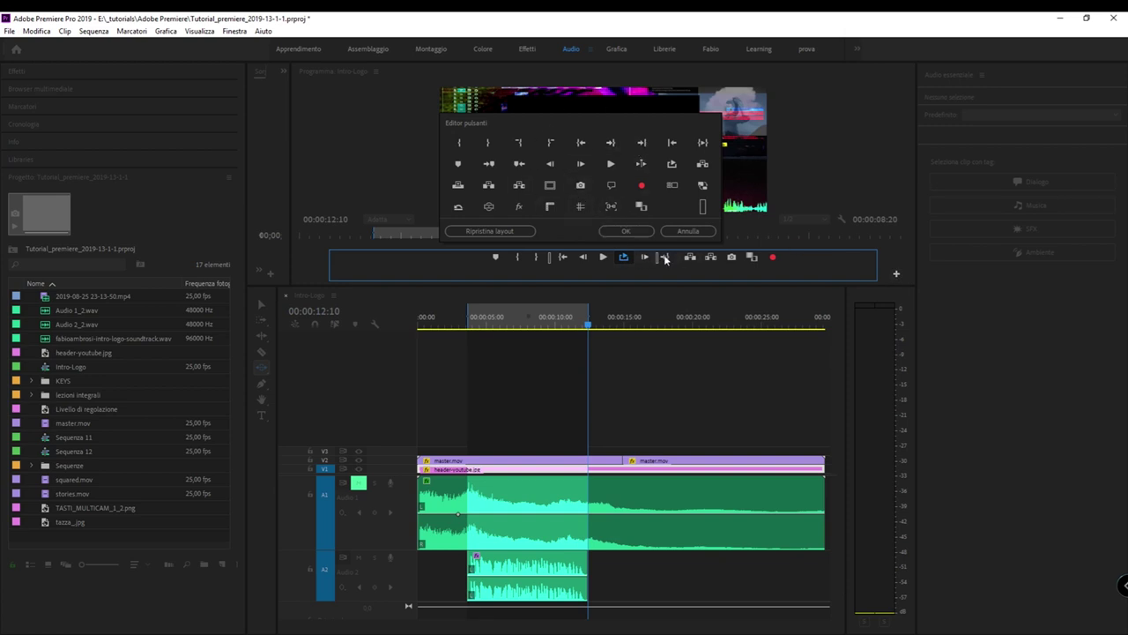
left_click(622, 233)
left_click(257, 297)
key("space")
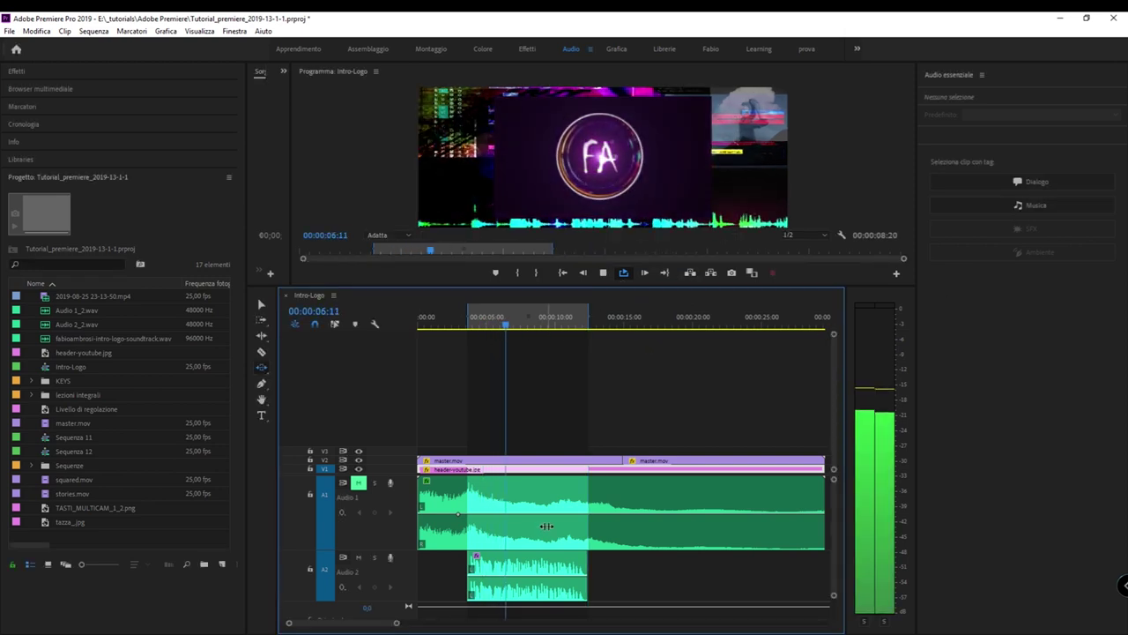
- Audition the Auditorium reverb at about 5.7 on Audio 2, then disable reverb and collapse Creativo
left_click(544, 568)
left_click(1018, 266)
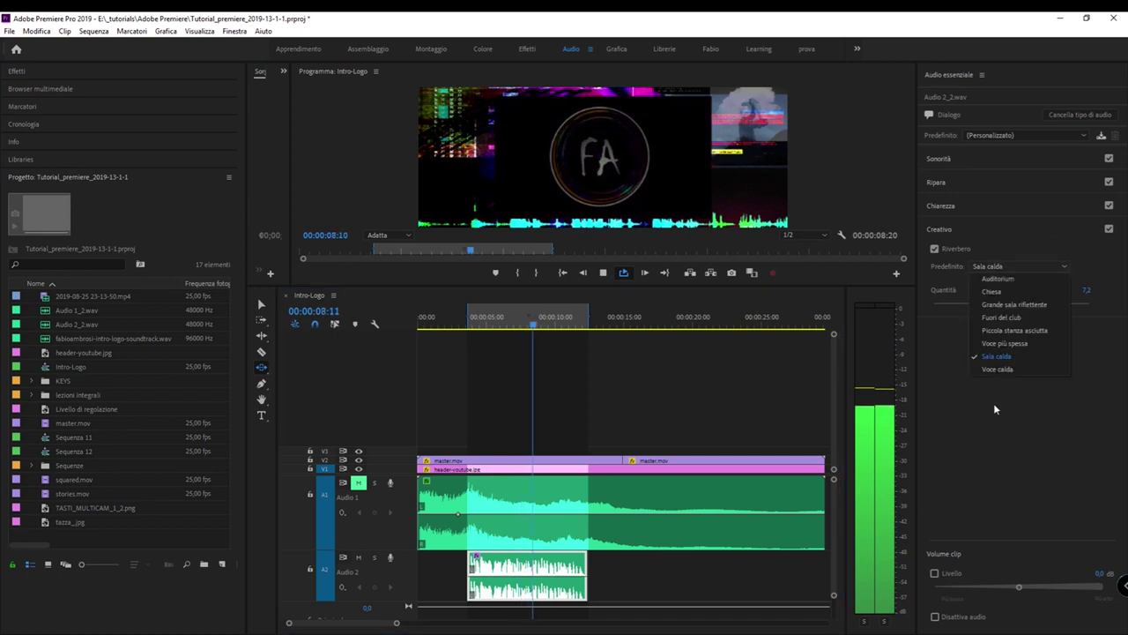
left_click(1031, 278)
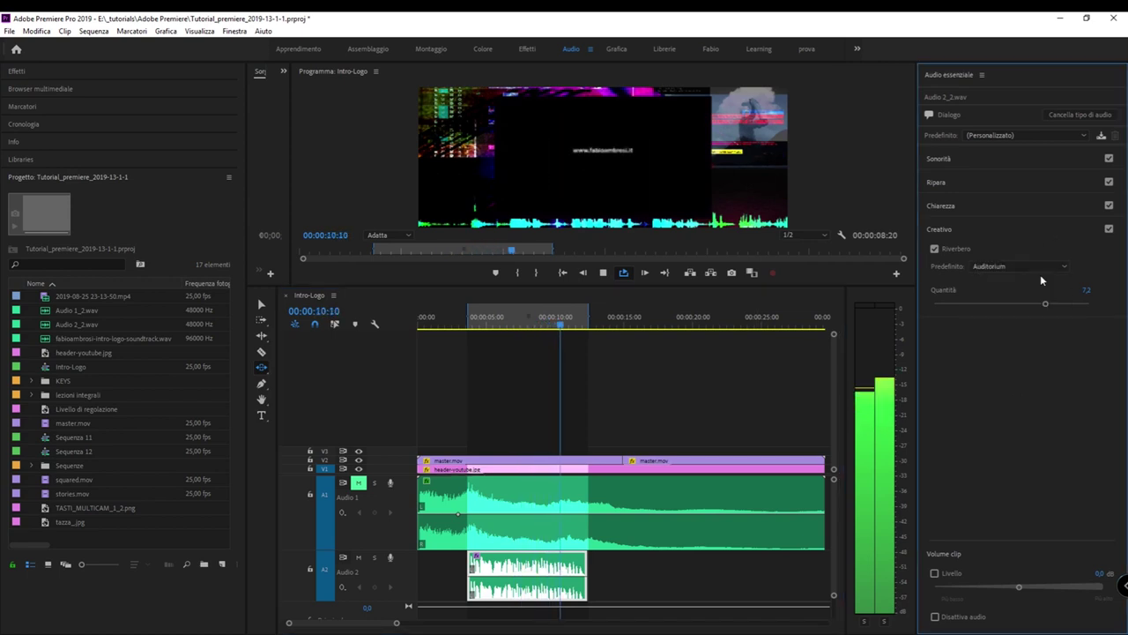
left_click_drag(1045, 303, 987, 305)
key("space")
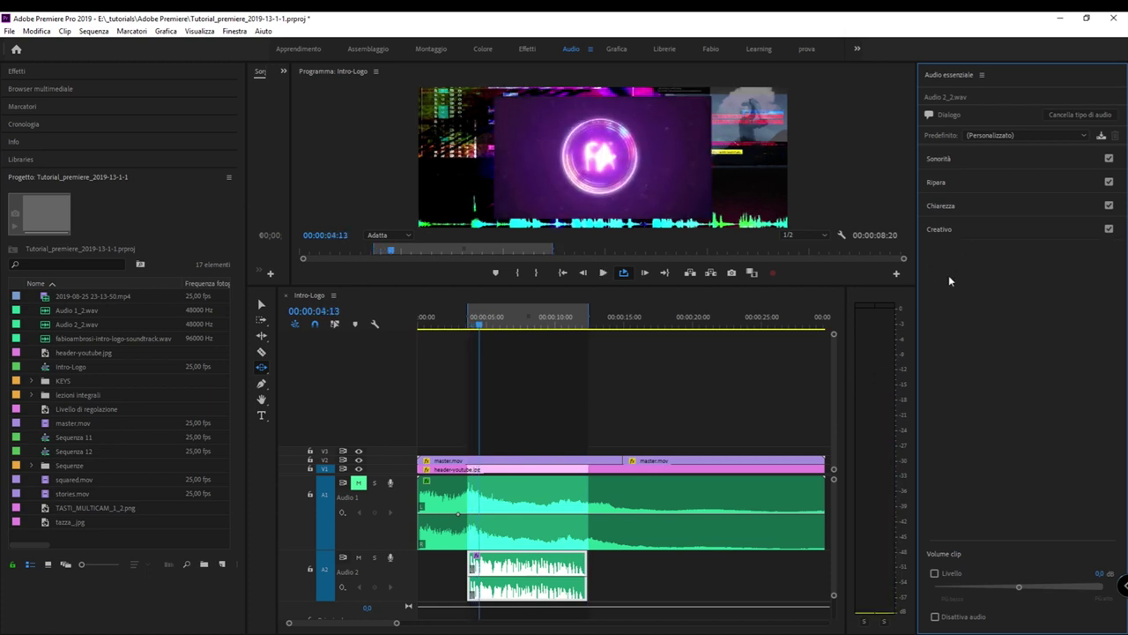
left_click(934, 248)
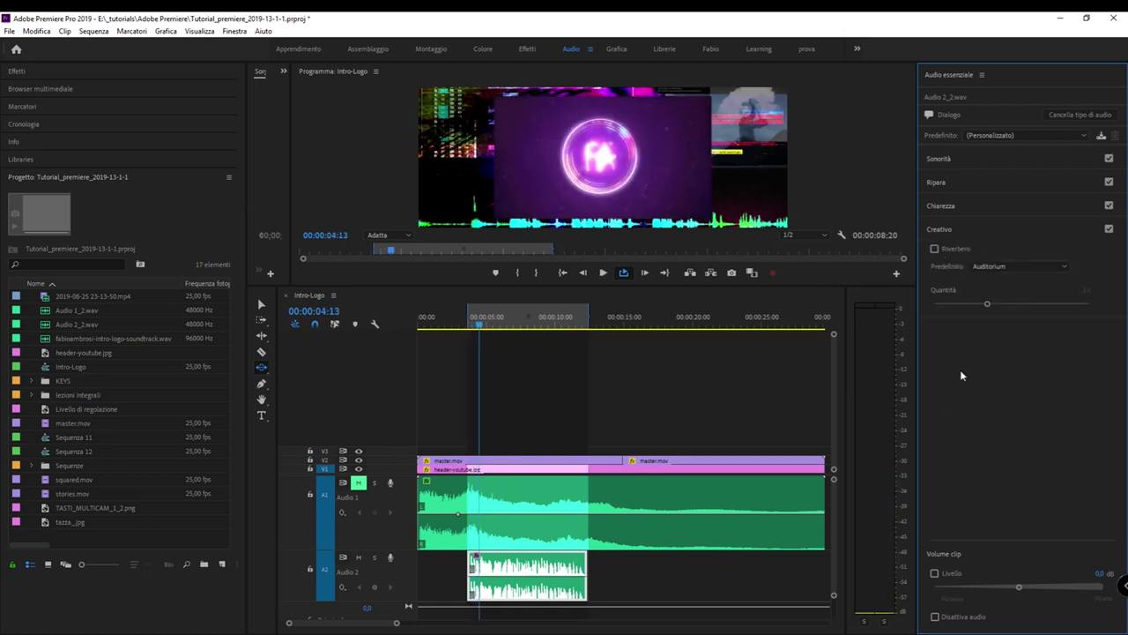
left_click(970, 233)
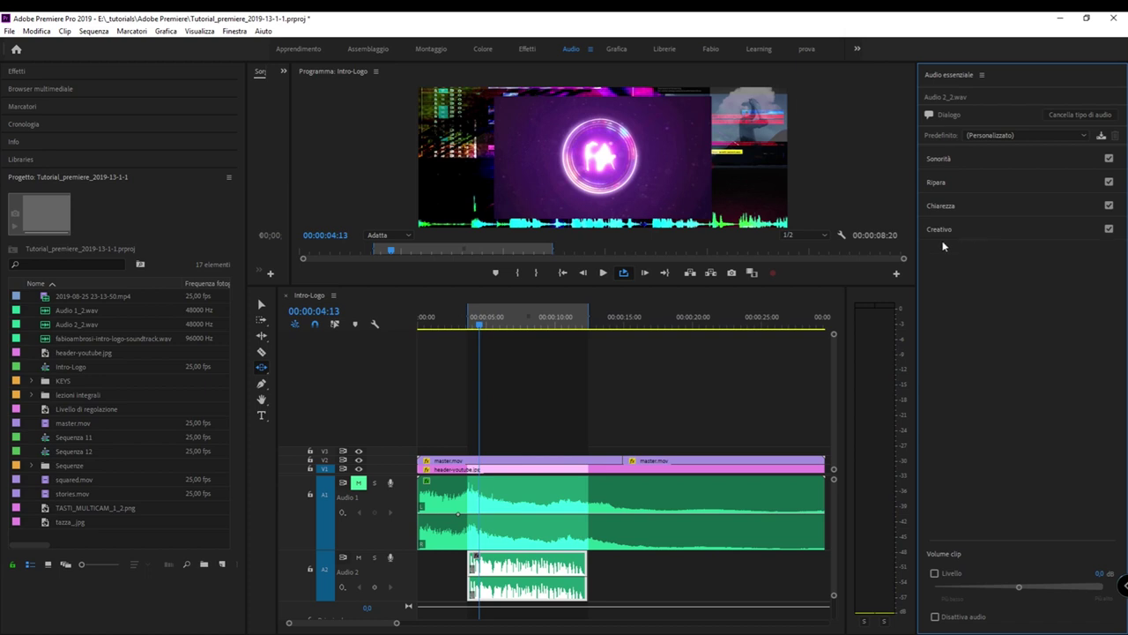
left_click(566, 502)
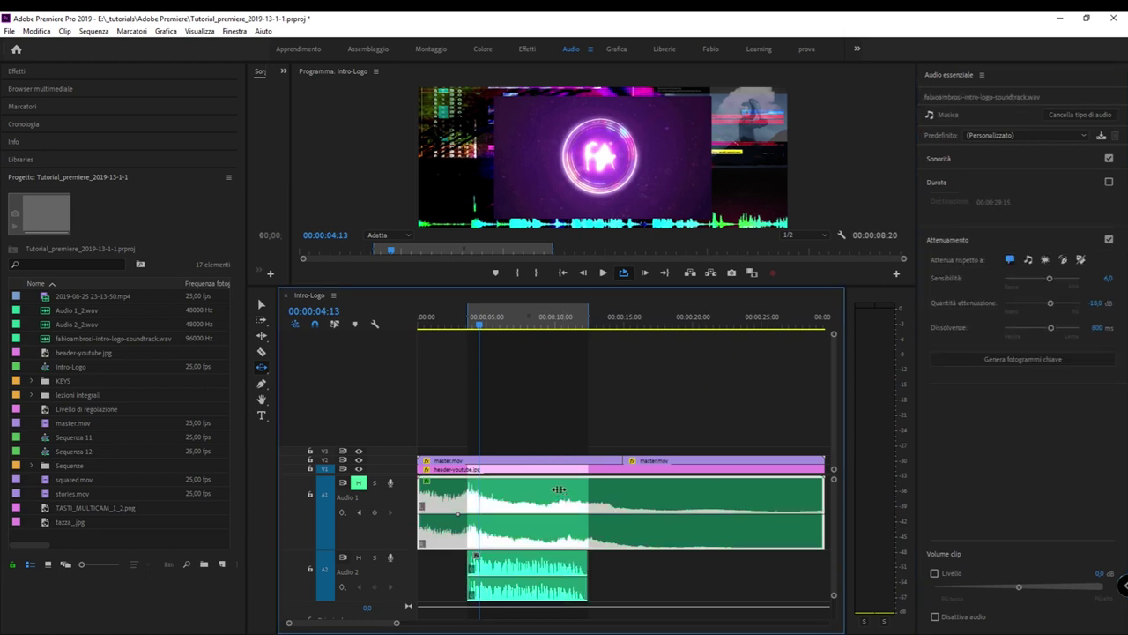
left_click(1080, 115)
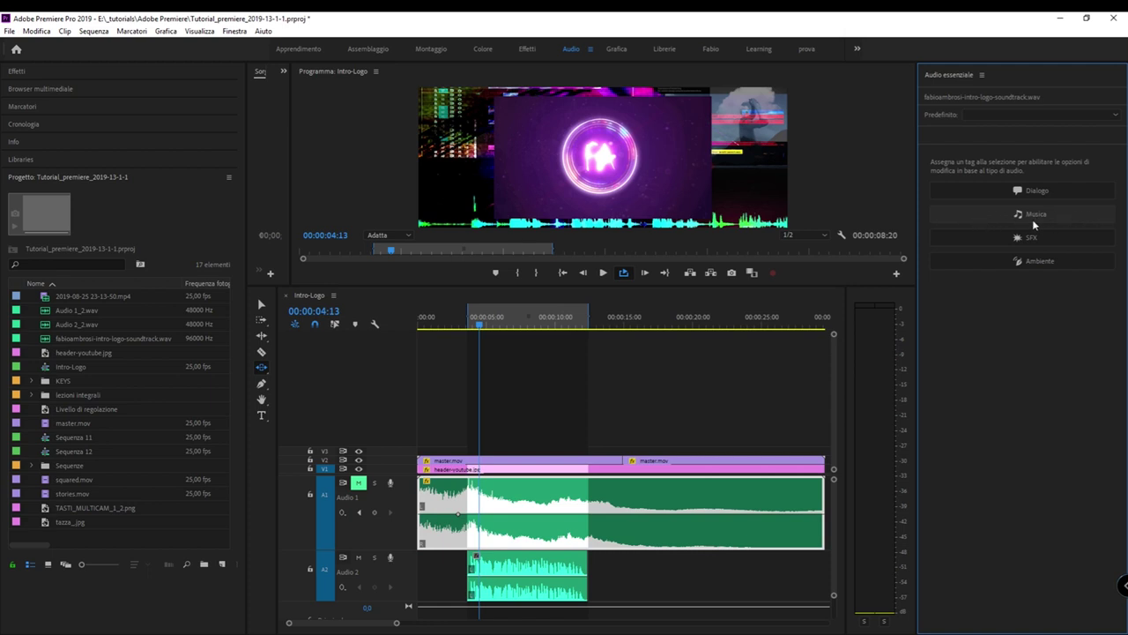
left_click(1036, 216)
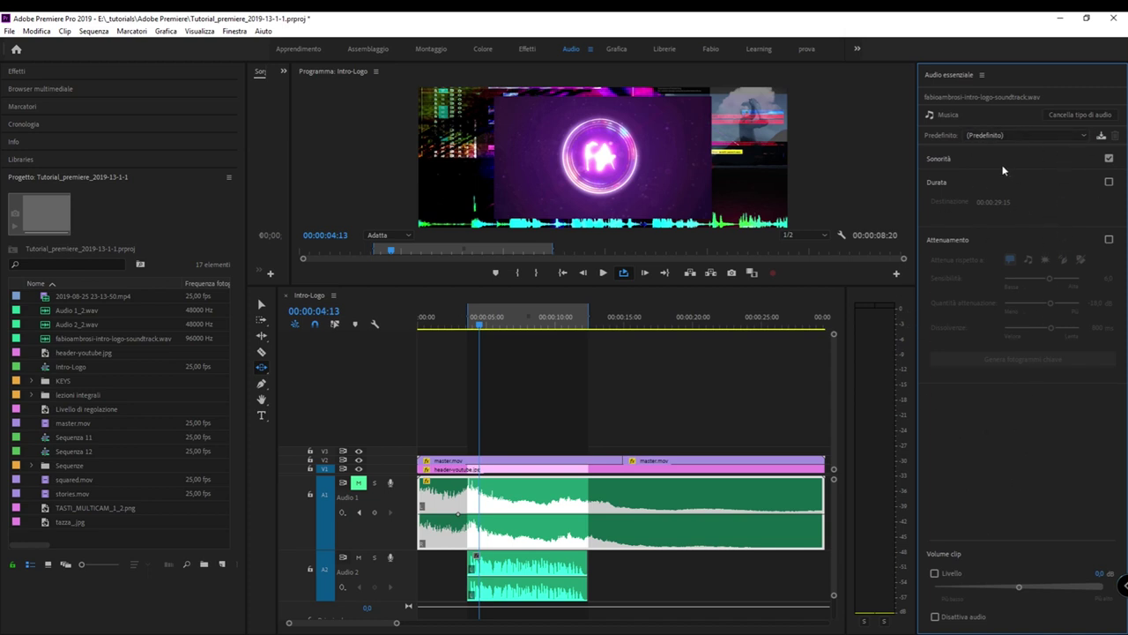
left_click(1067, 115)
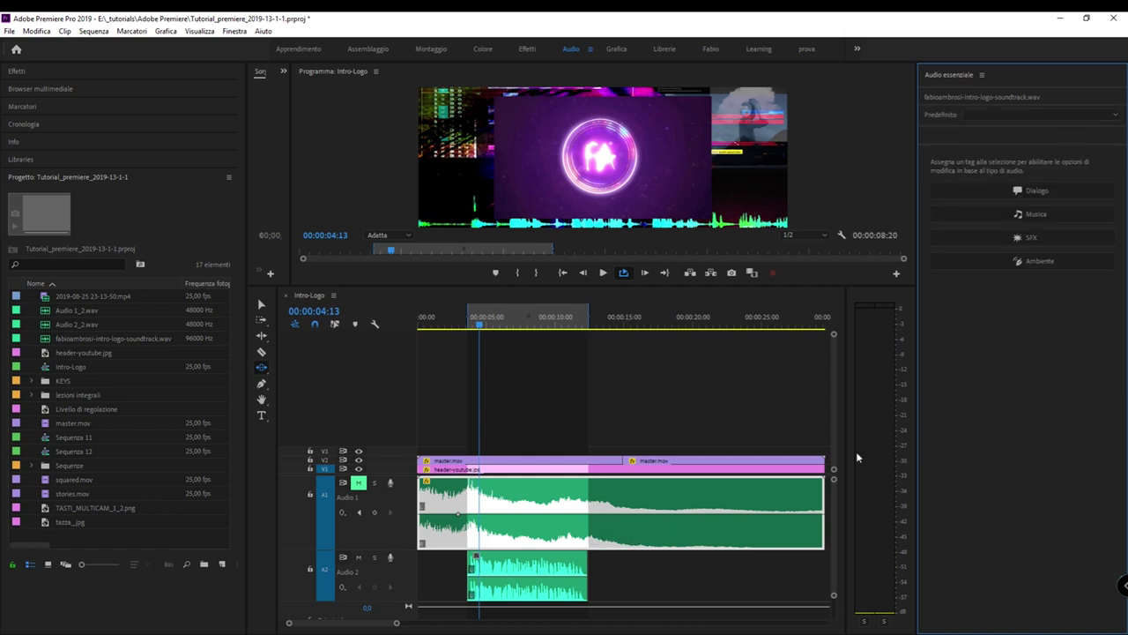
left_click(1024, 214)
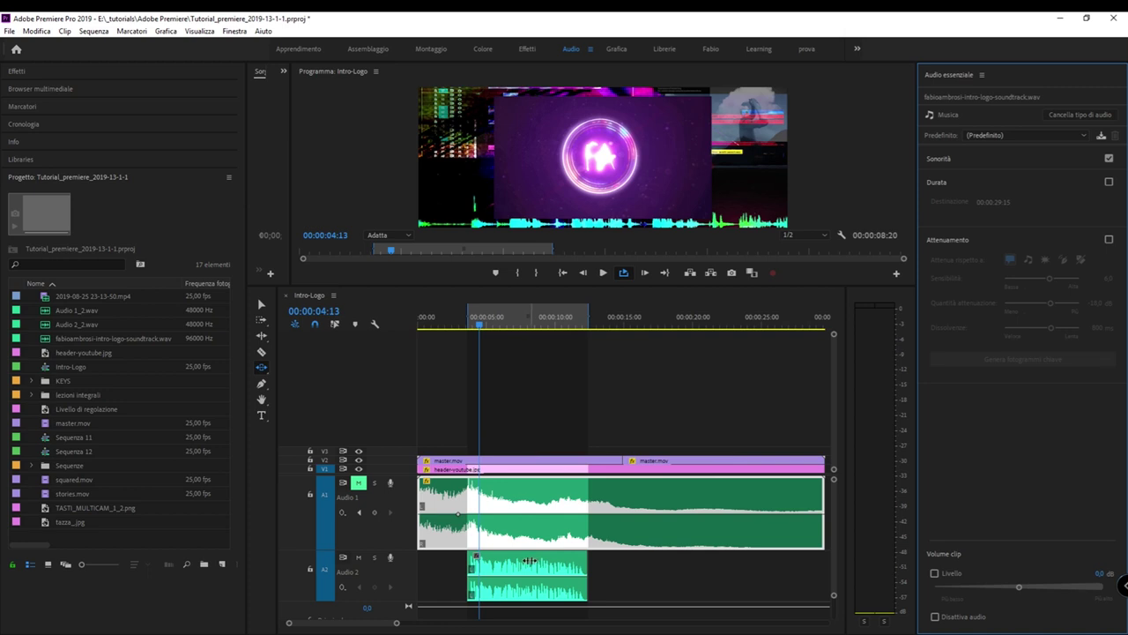
- Return to the Selection tool (V) and select the Audio 1 soundtrack to confirm its Music tag
key("v")
mouse_move(498, 514)
left_click(526, 401)
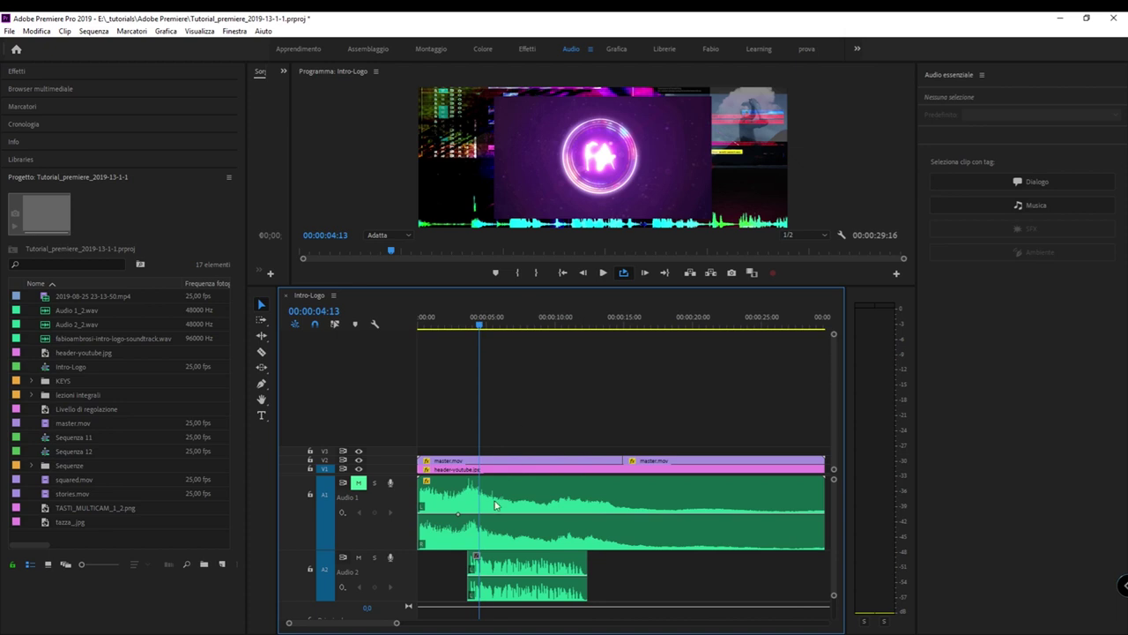
left_click(512, 588)
left_click(455, 516)
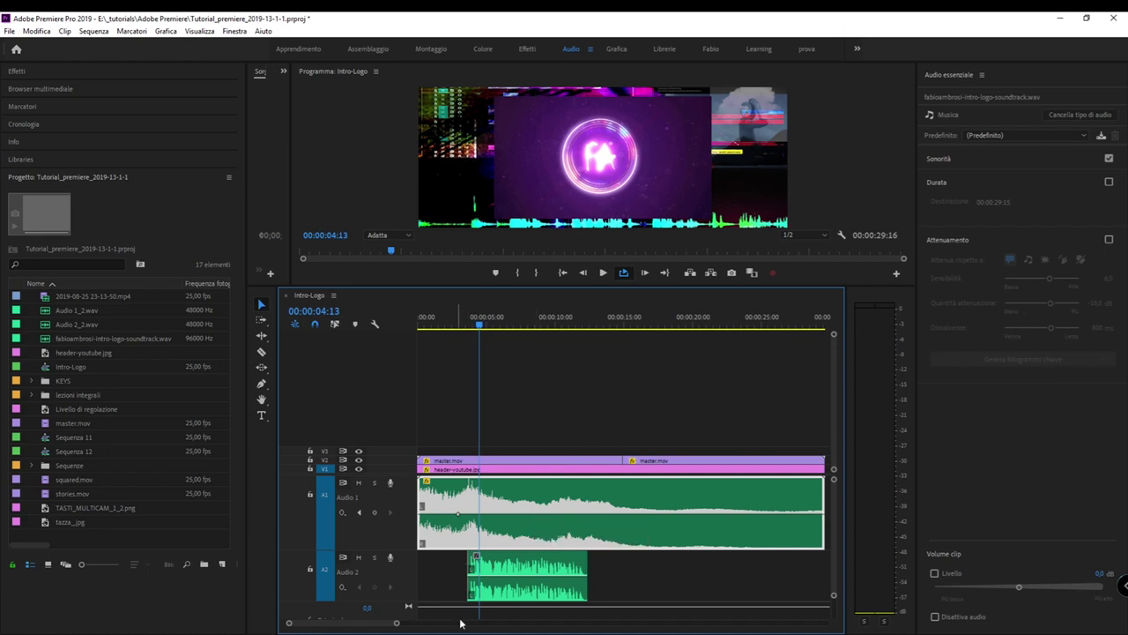
- Select the Audio 2_2.wav clip to show its Dialogo settings in Essential Sound
left_click(513, 566)
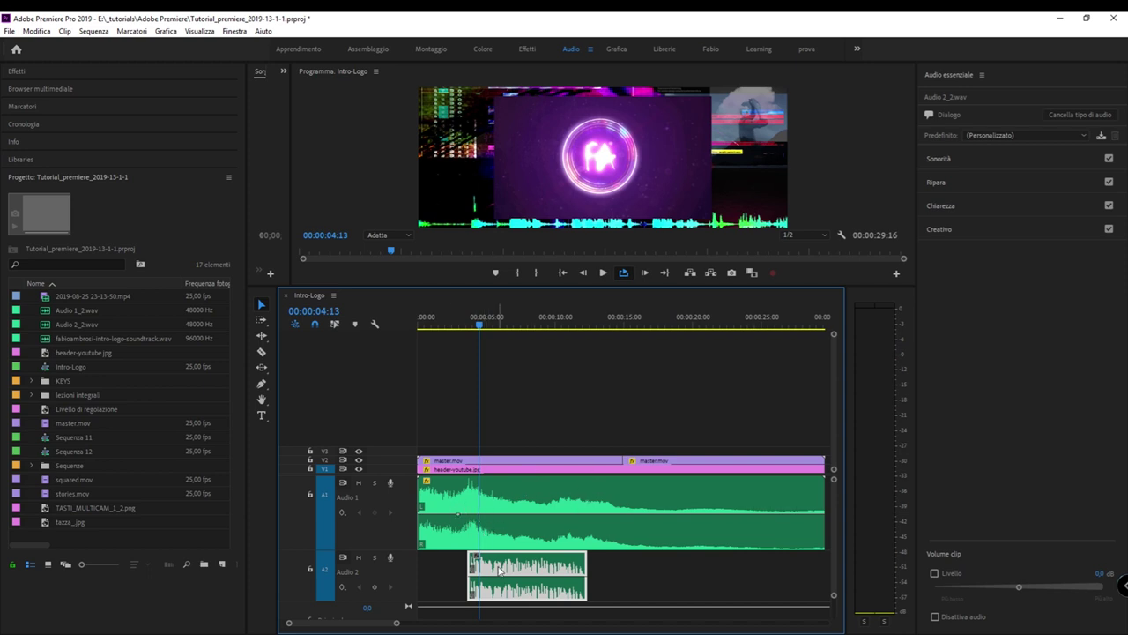
- Clear the Dialogue tag from Audio 2 and the Music tag from the soundtrack, then reselect Audio 2
left_click(457, 518)
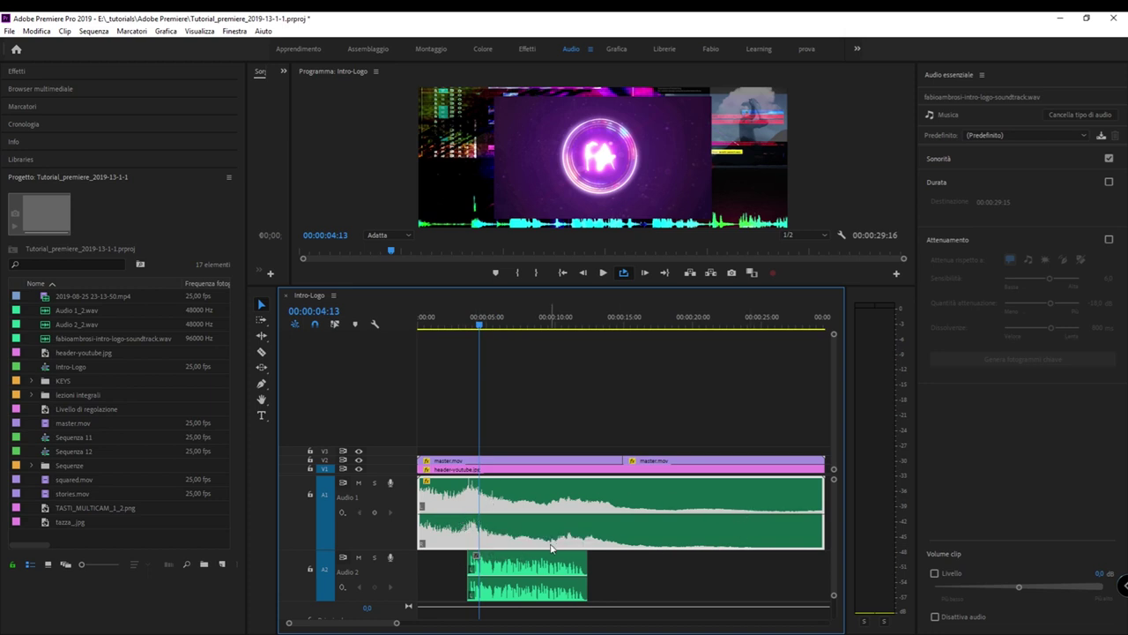
left_click(501, 592)
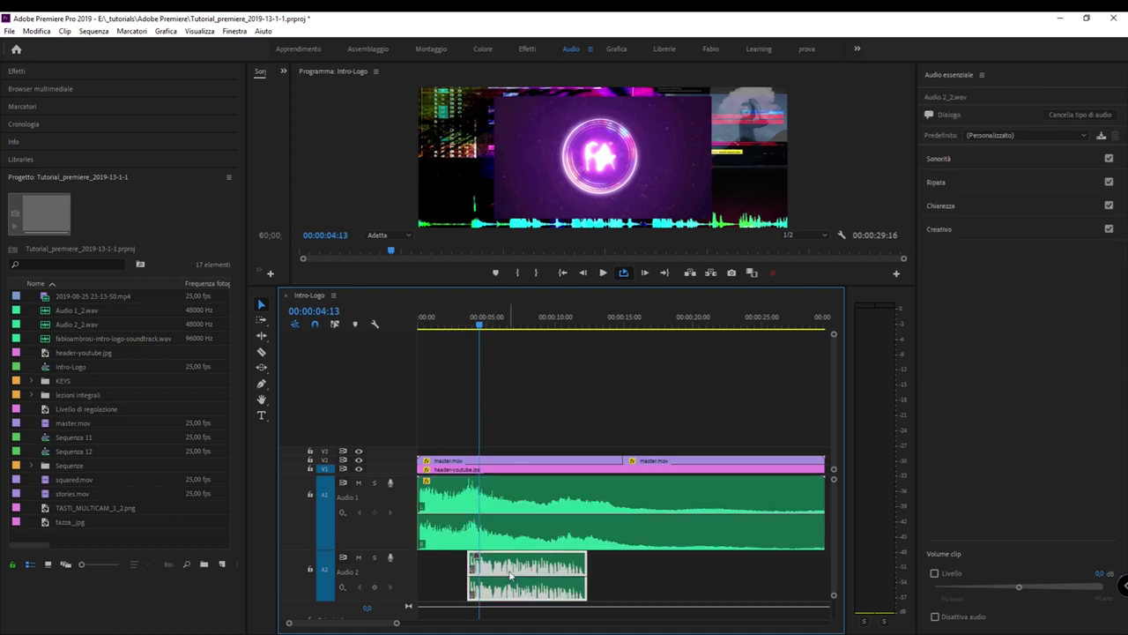
left_click(1084, 121)
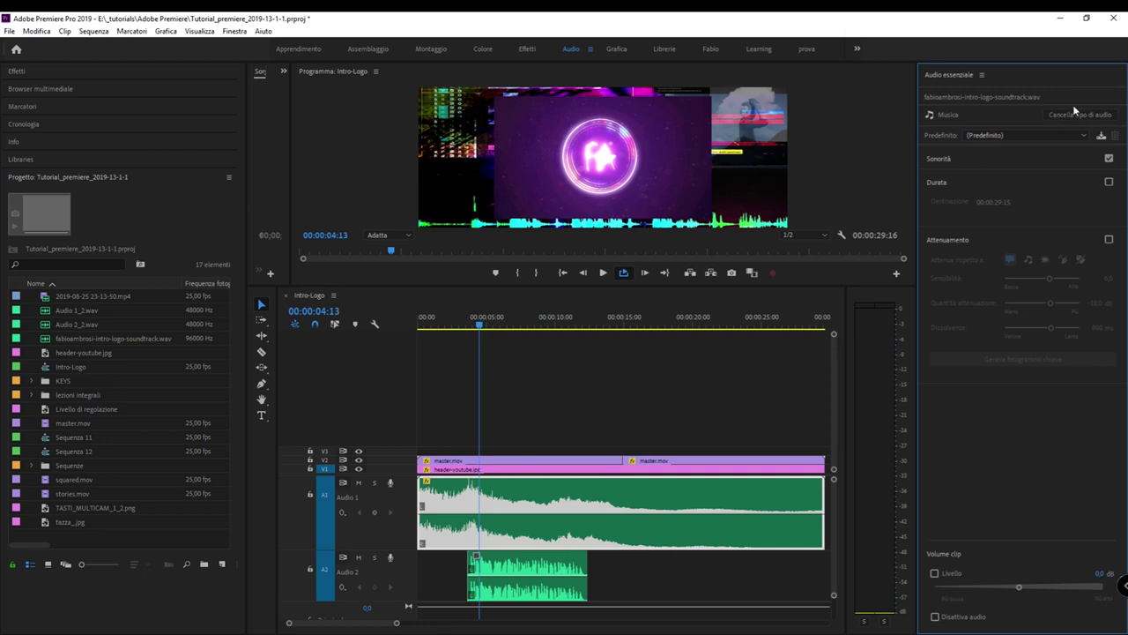
left_click(1081, 115)
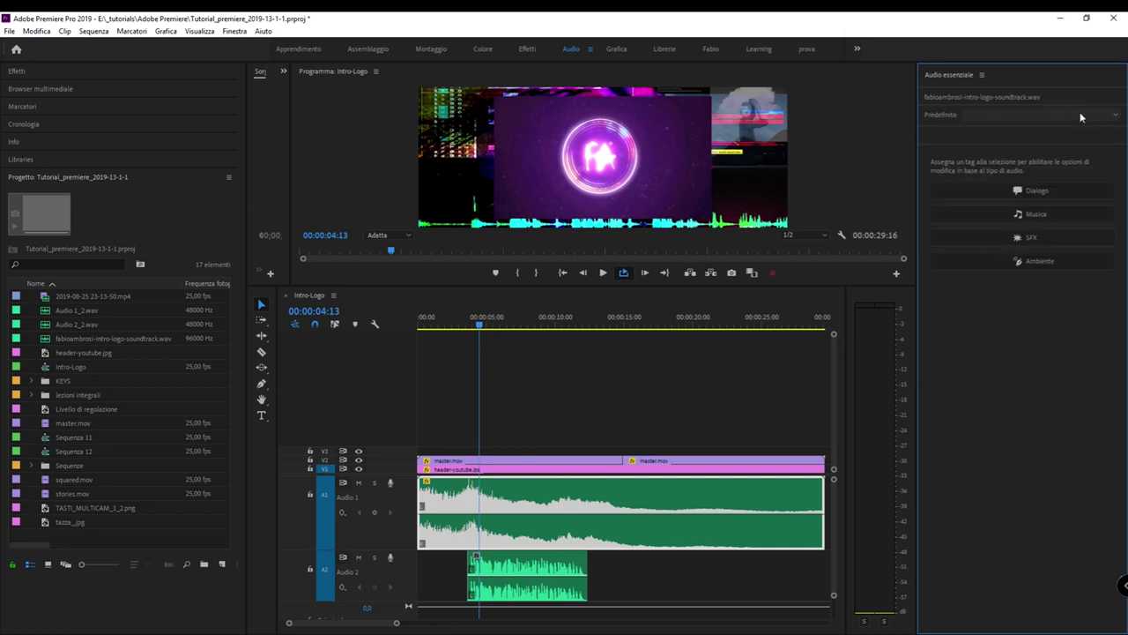
left_click(491, 573)
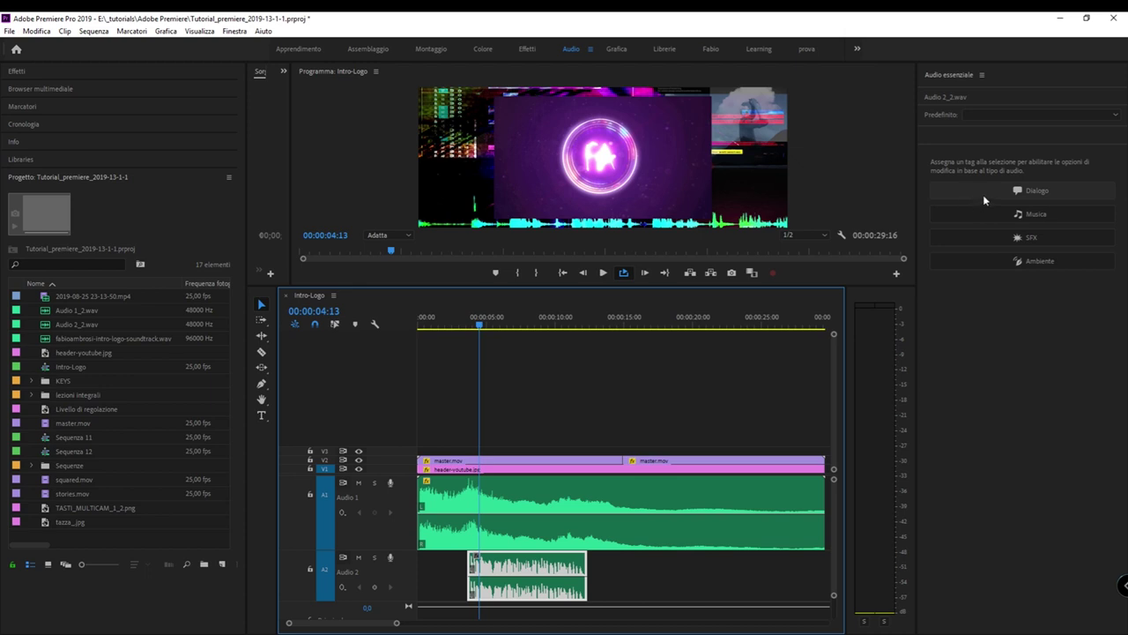
- Tag Audio 2 as Dialogo and the Audio 1 soundtrack as Musica, then check each clip's tag
left_click(1081, 196)
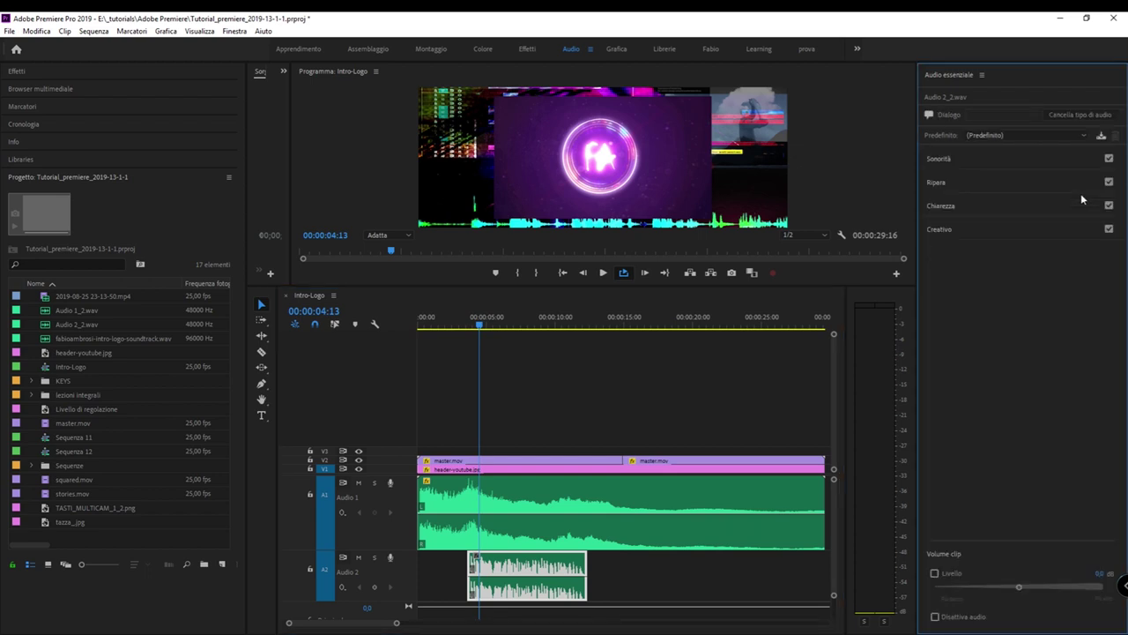
left_click(535, 499)
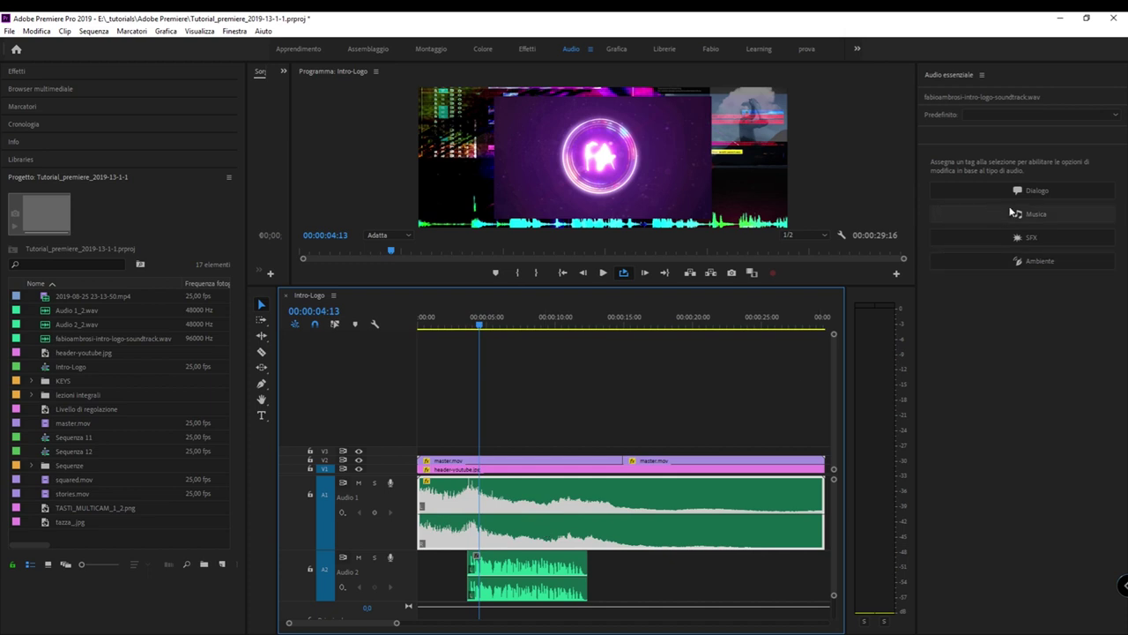
left_click(977, 212)
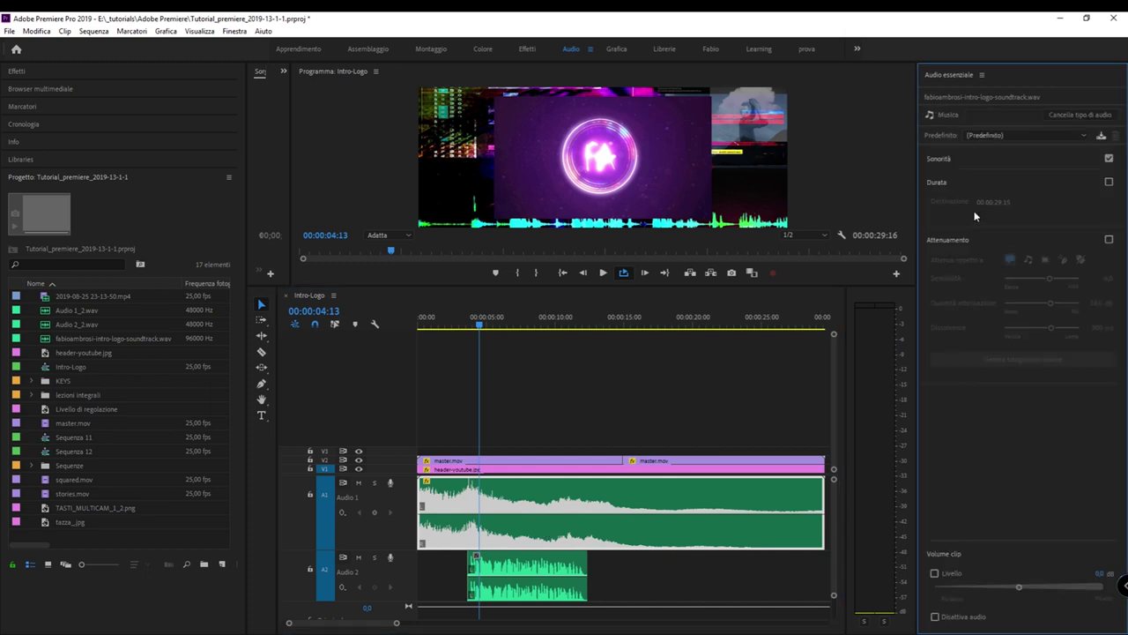
left_click(524, 571)
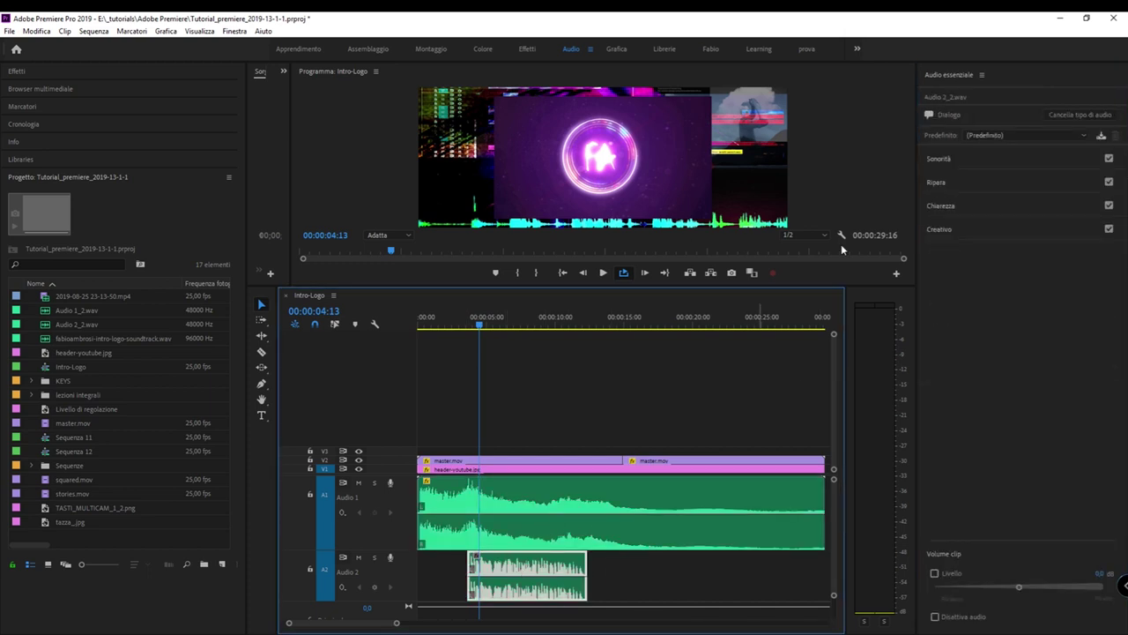
left_click(519, 494)
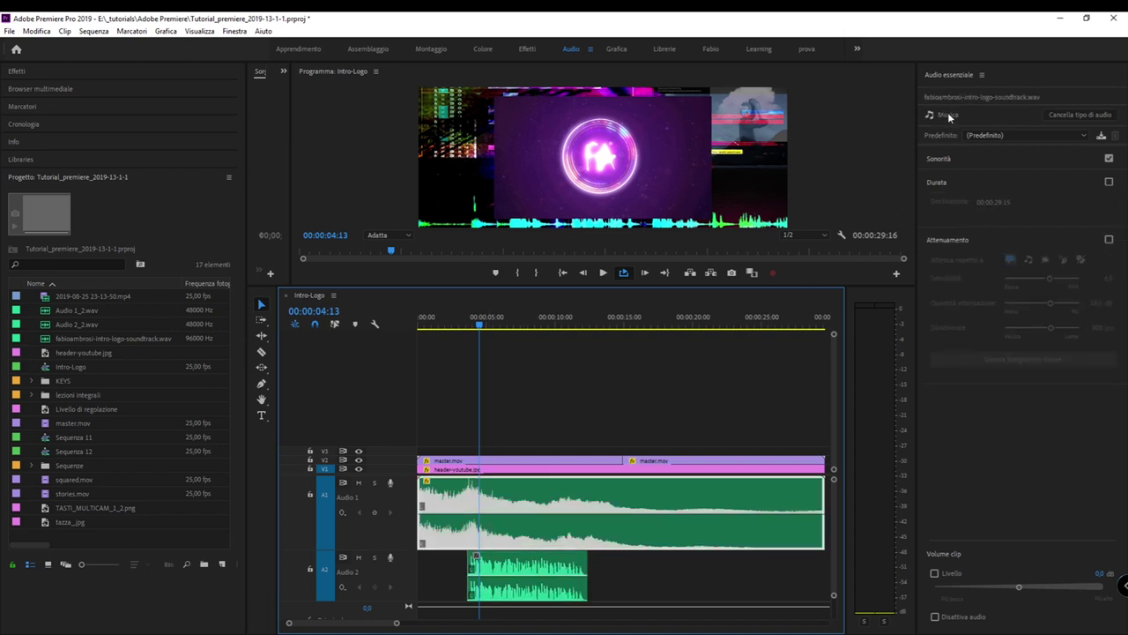
left_click(516, 573)
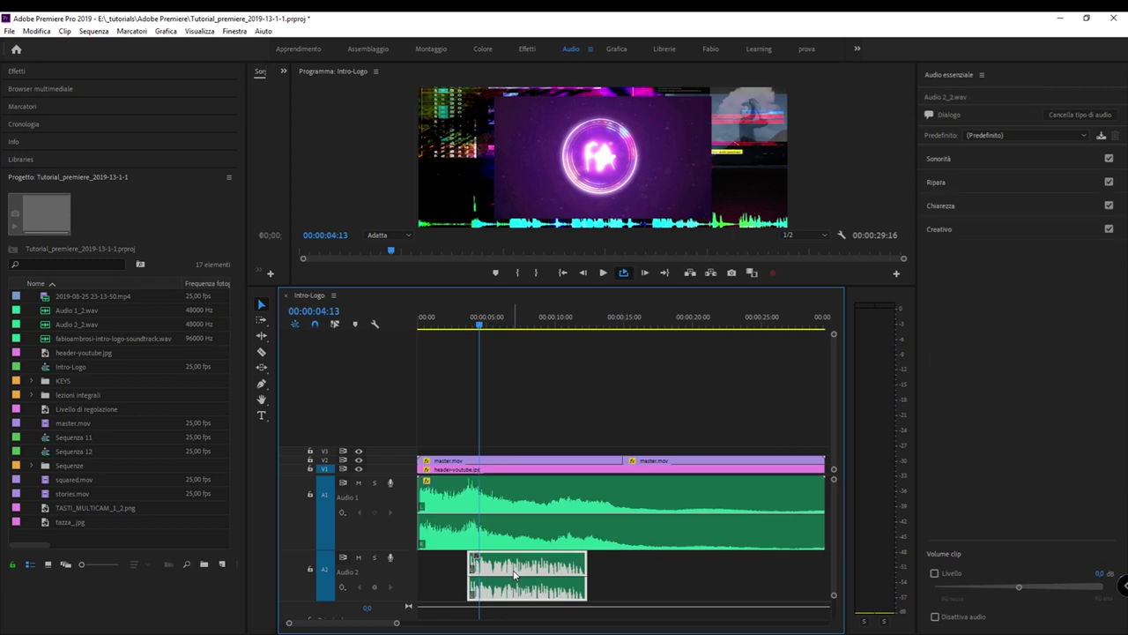
left_click(526, 497)
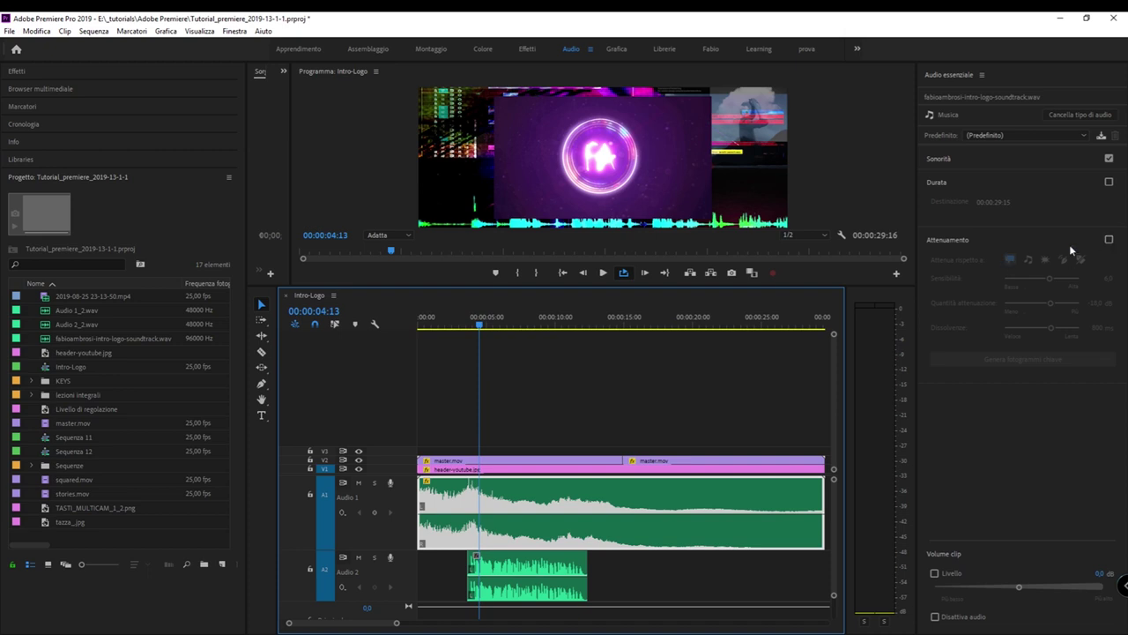
- Enable Ducking on the soundtrack at −18 dB with 800 ms fades, then reselect the Audio 2 clip
left_click(1109, 239)
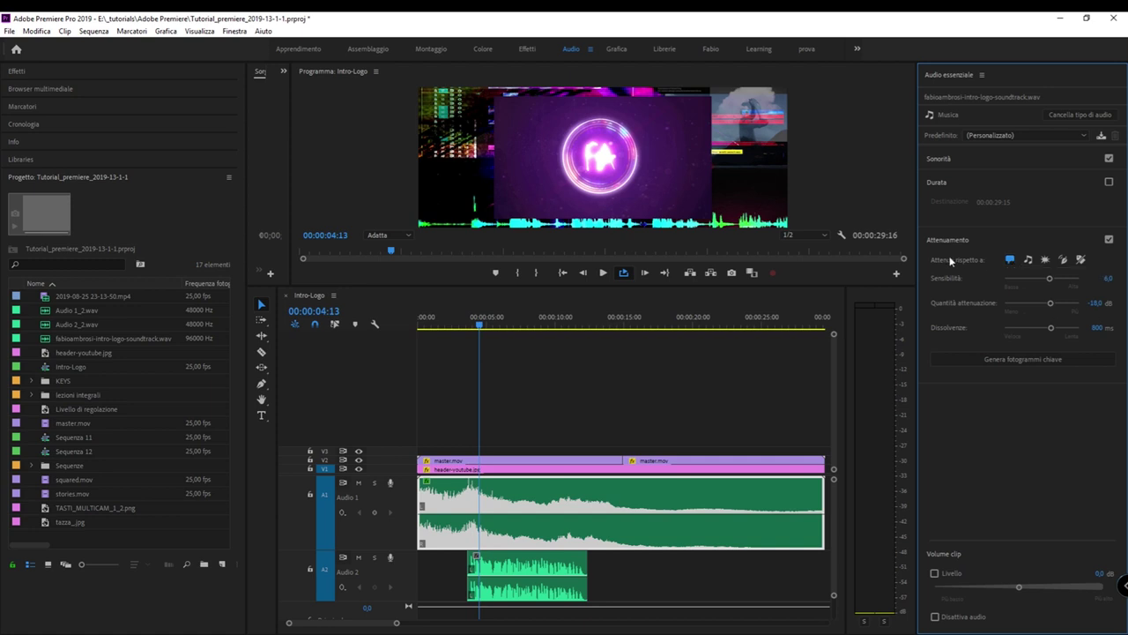
left_click(541, 567)
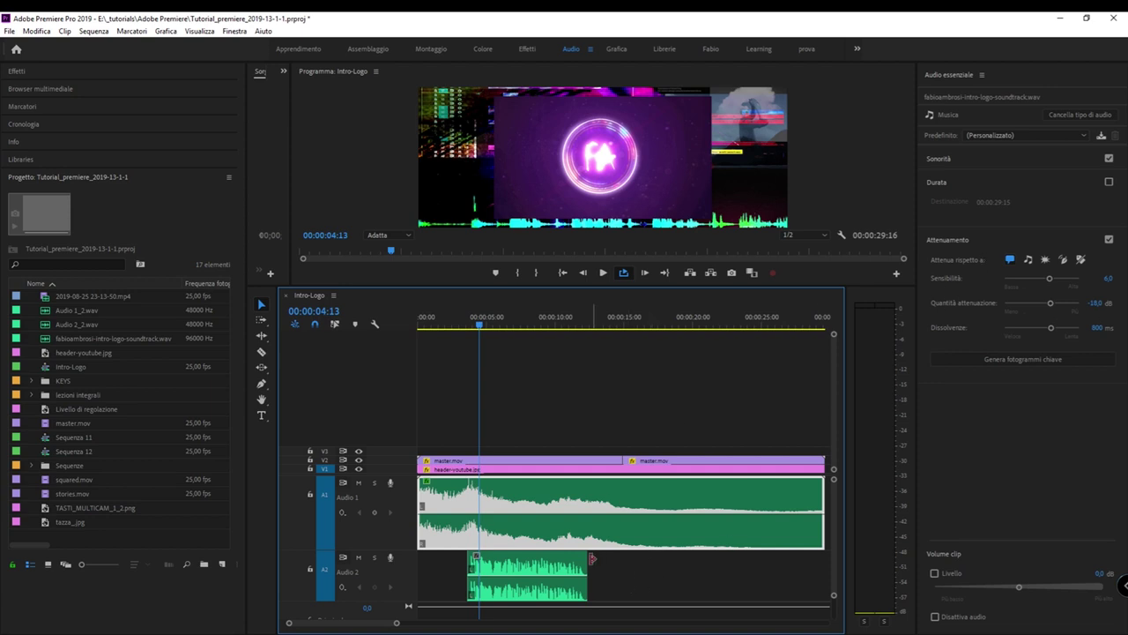
left_click(553, 582)
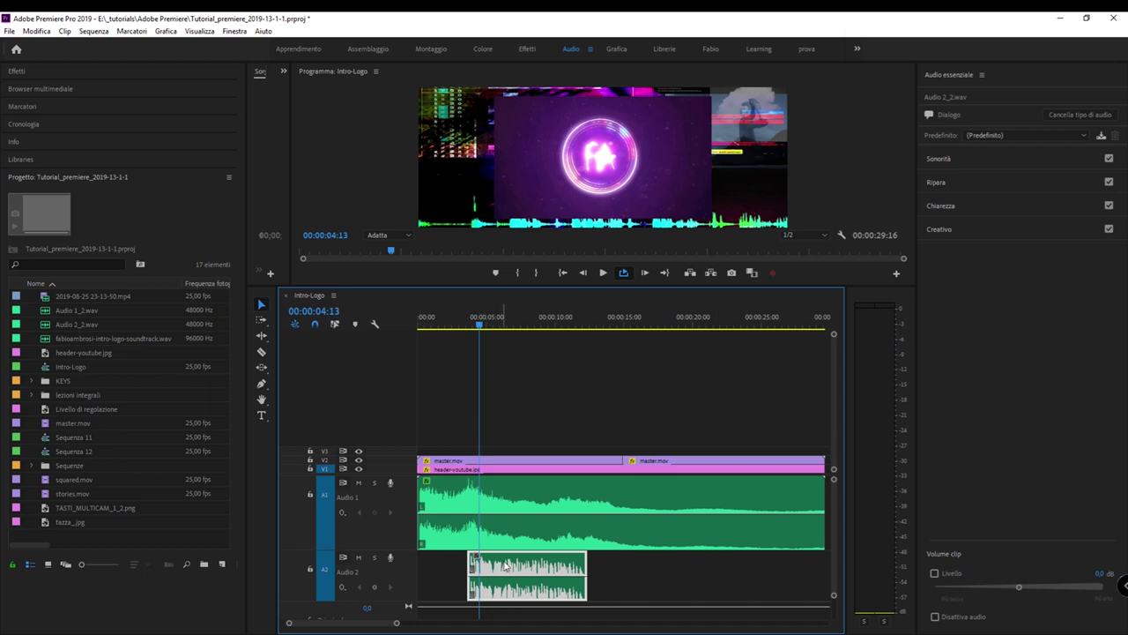
left_click_drag(530, 562, 685, 565)
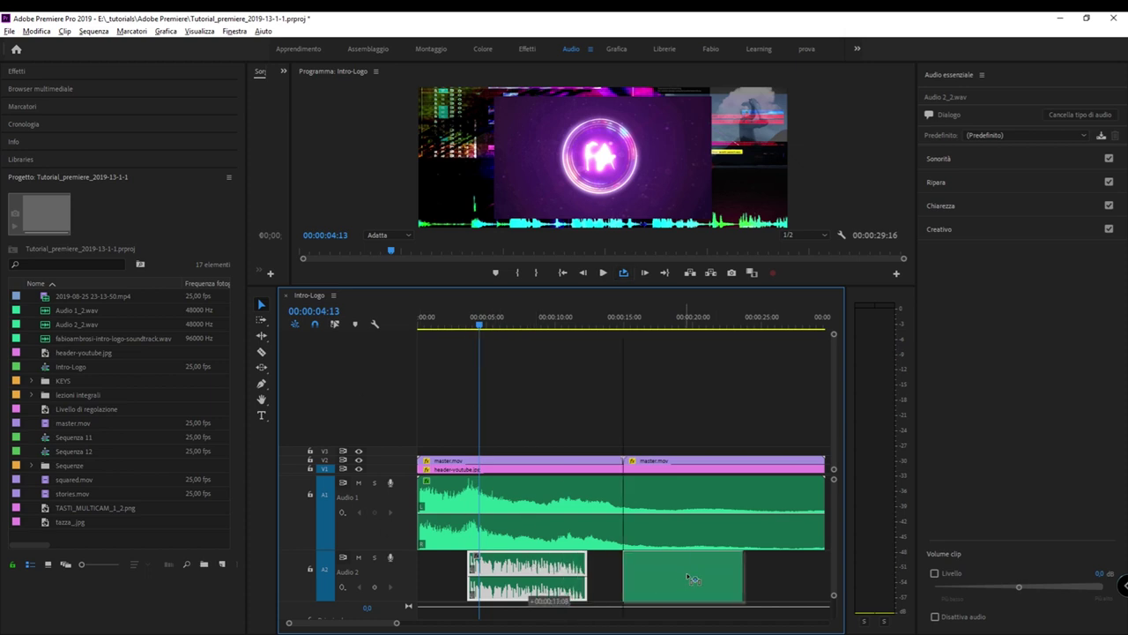
left_click(1091, 115)
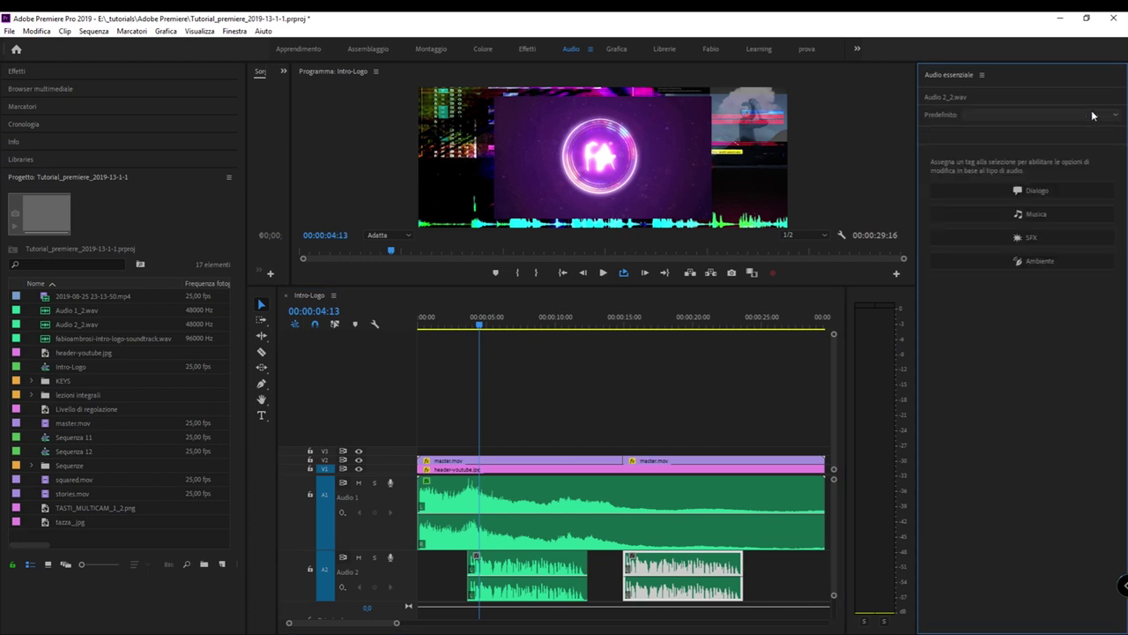
left_click(1047, 238)
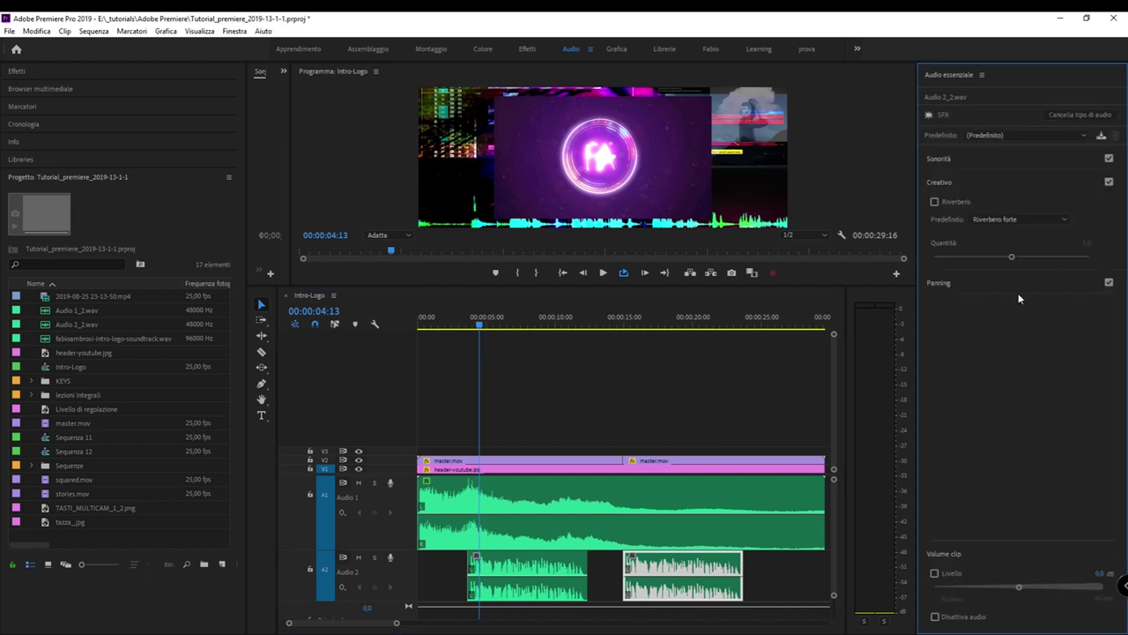
left_click(579, 521)
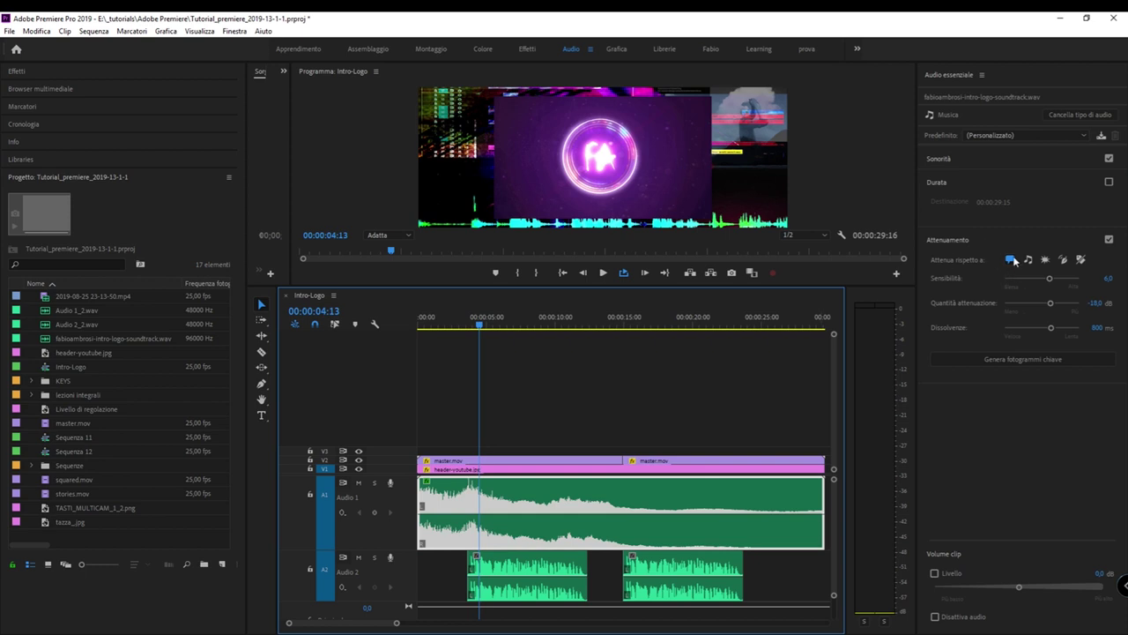
left_click(521, 568)
left_click(652, 574)
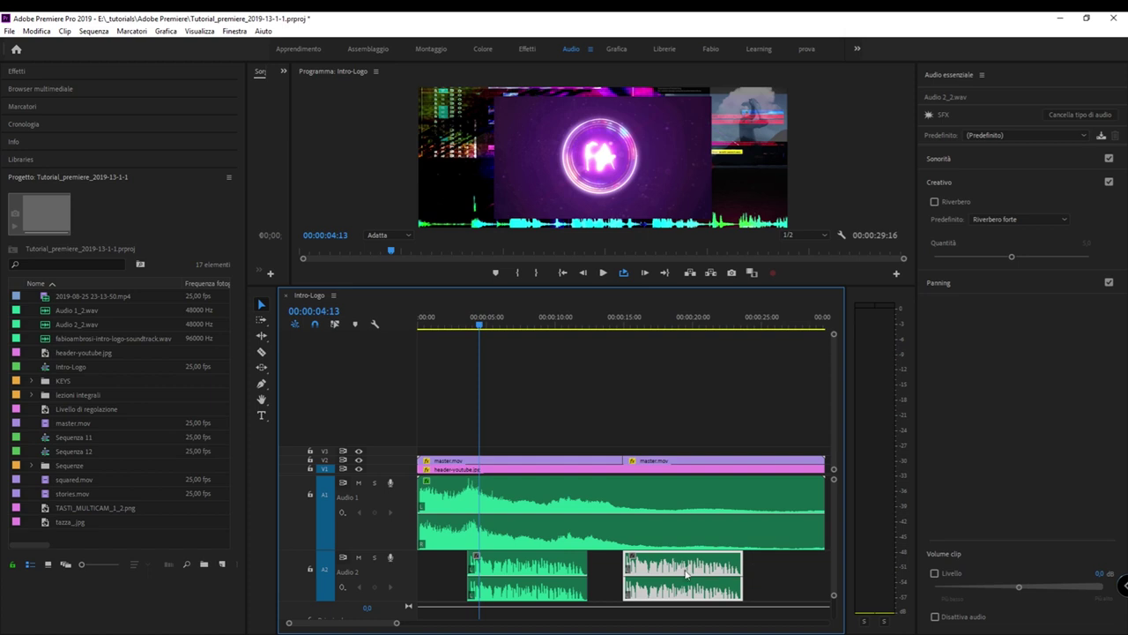
key("Delete")
left_click(547, 573)
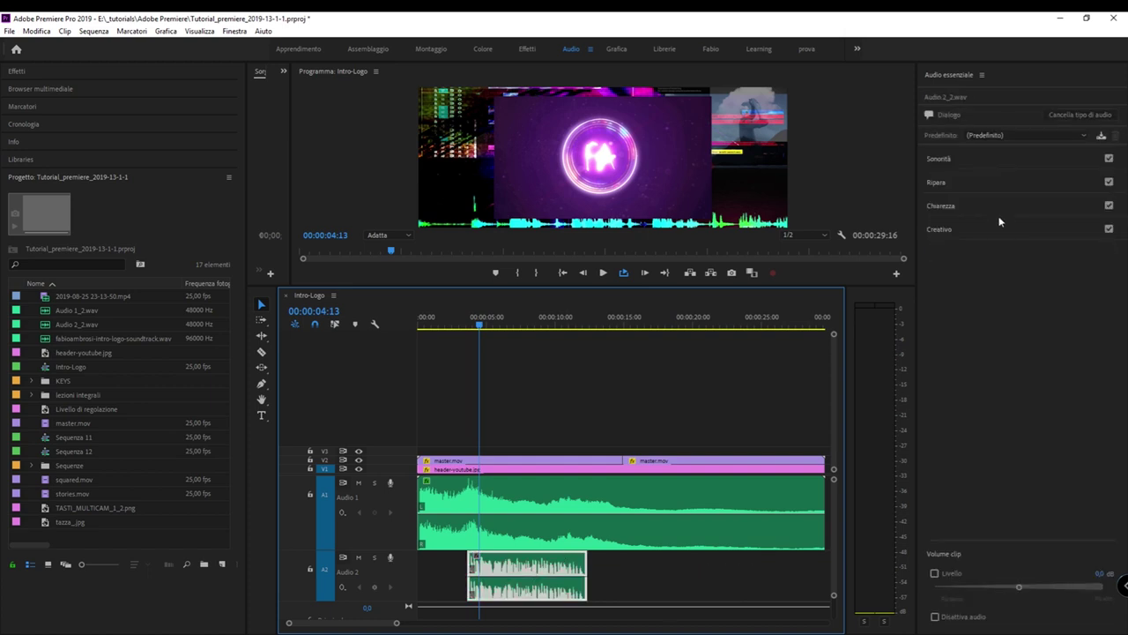
- Select the soundtrack clip on A1 to display its Music and Ducking settings in Essential Sound
left_click(652, 486)
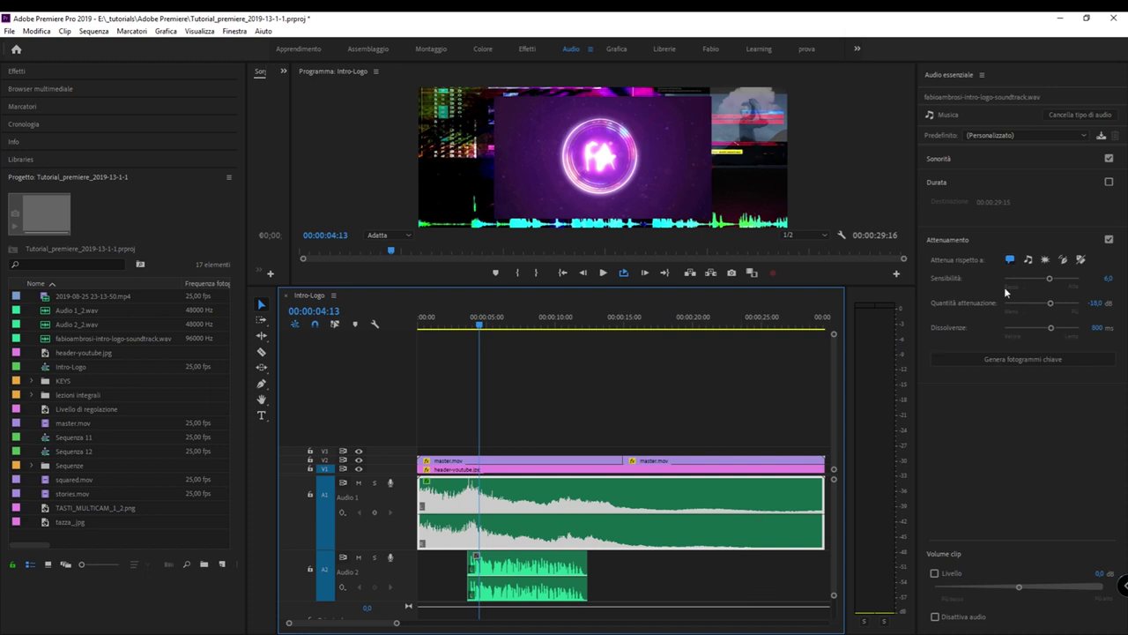
- Set ducking to −12.1 dB reduction with 1022 ms fades, then generate the soundtrack's volume keyframes
left_click(1052, 304)
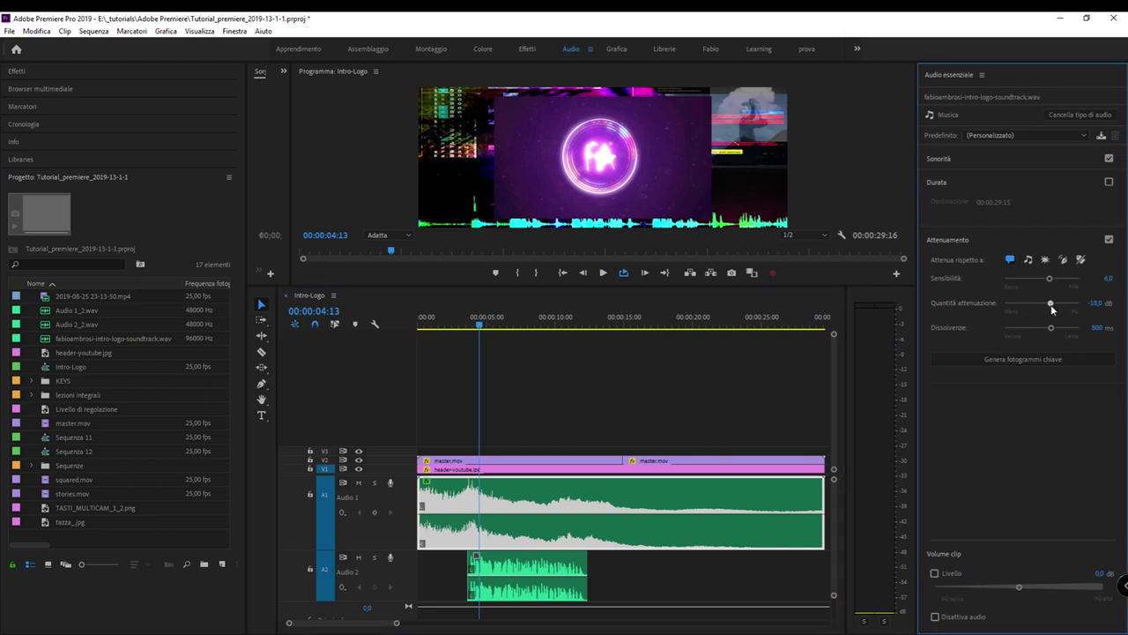
left_click_drag(1048, 306, 1051, 309)
left_click_drag(1050, 332, 1056, 334)
left_click(506, 571)
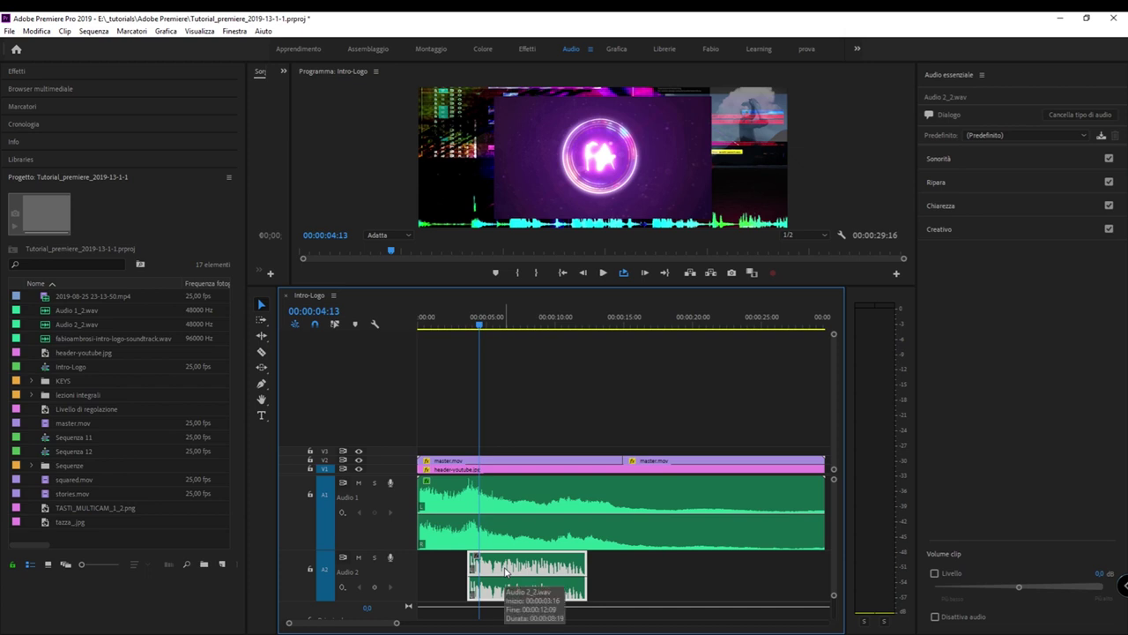
left_click(521, 520)
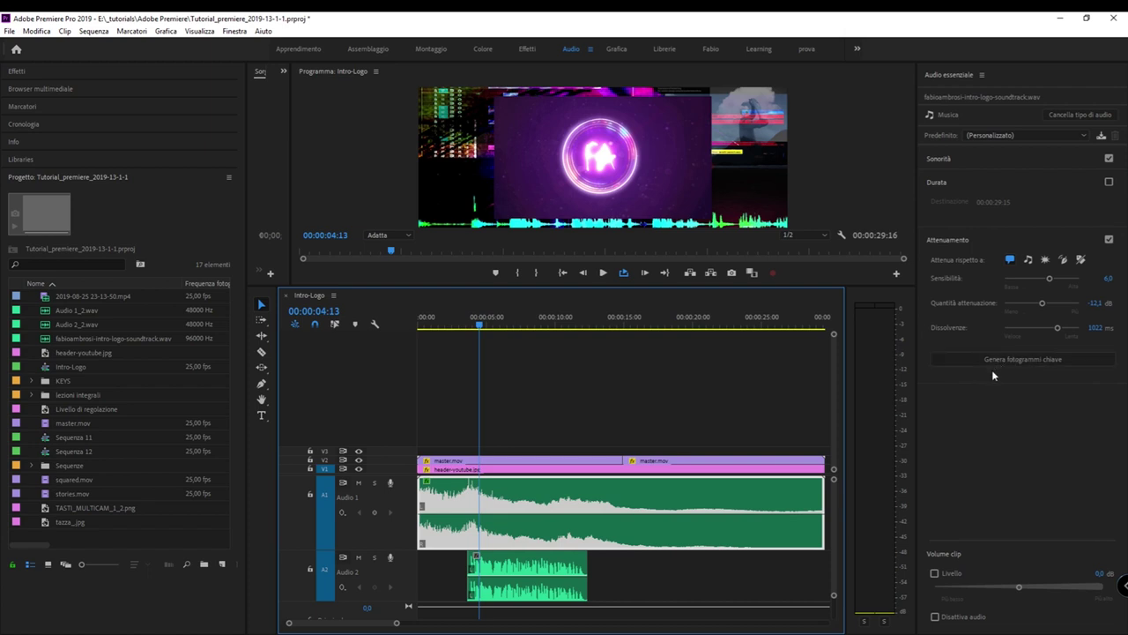
left_click(1044, 363)
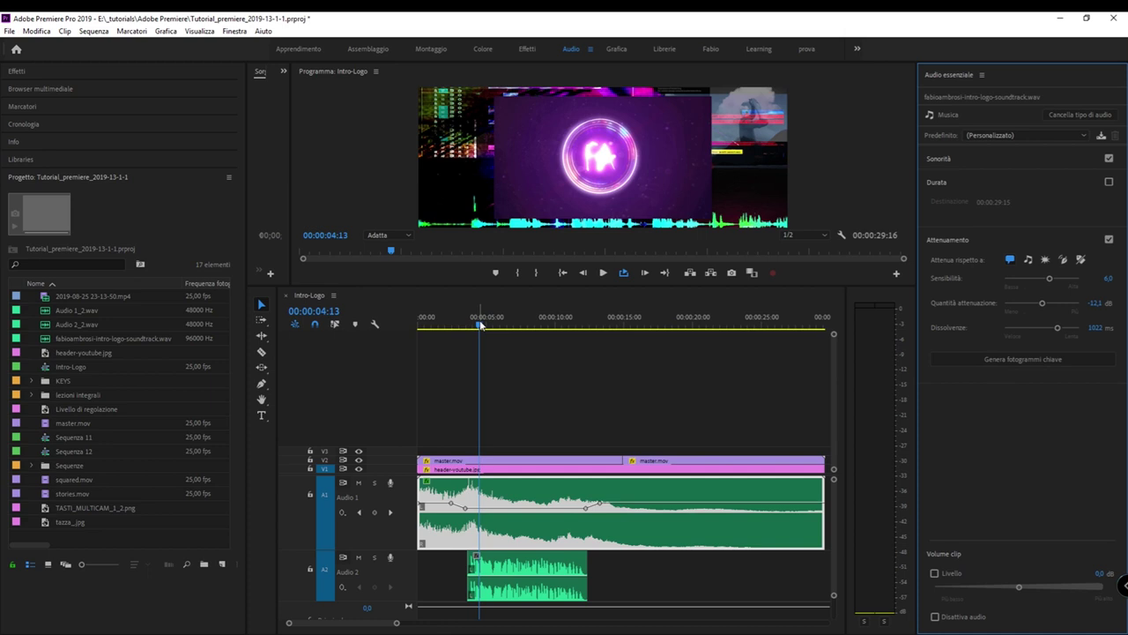
left_click_drag(480, 325, 341, 324)
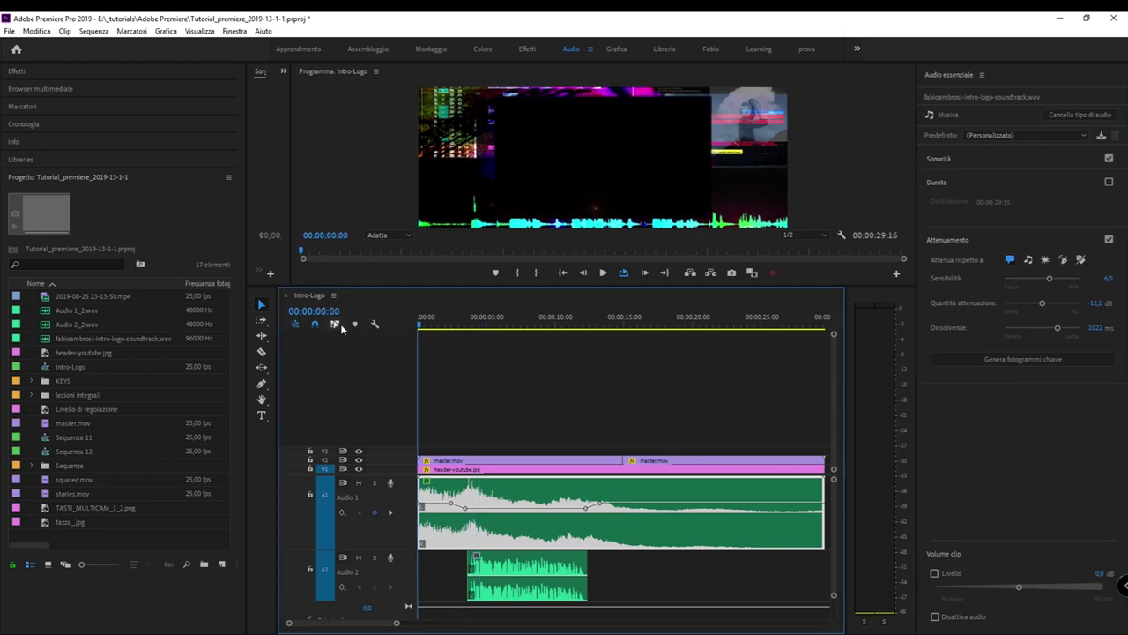
key("space")
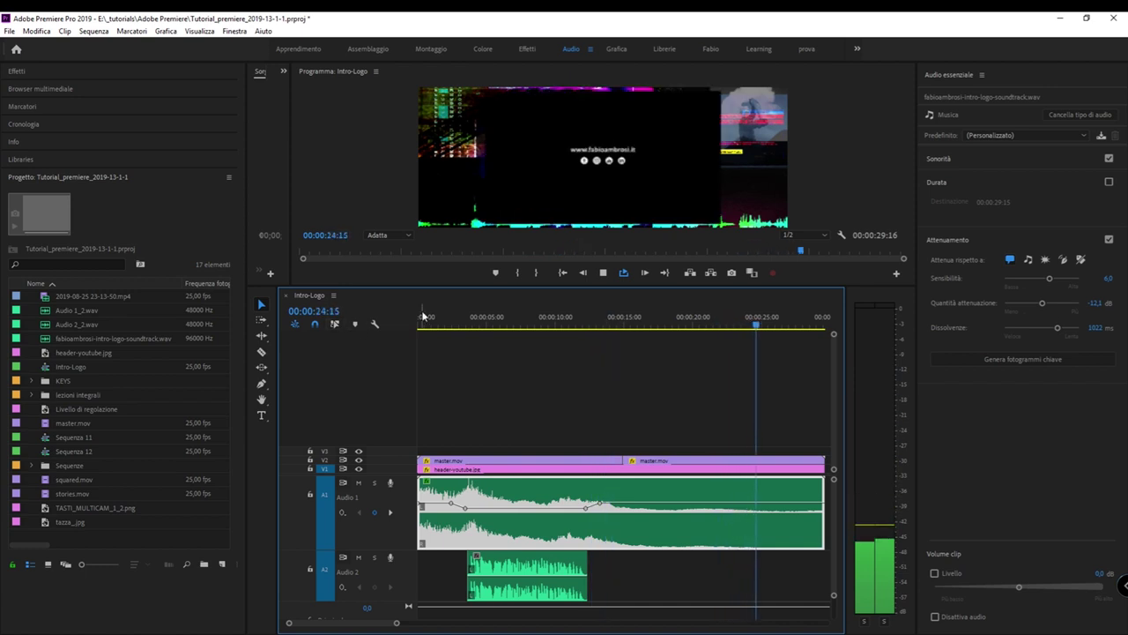
left_click(633, 317)
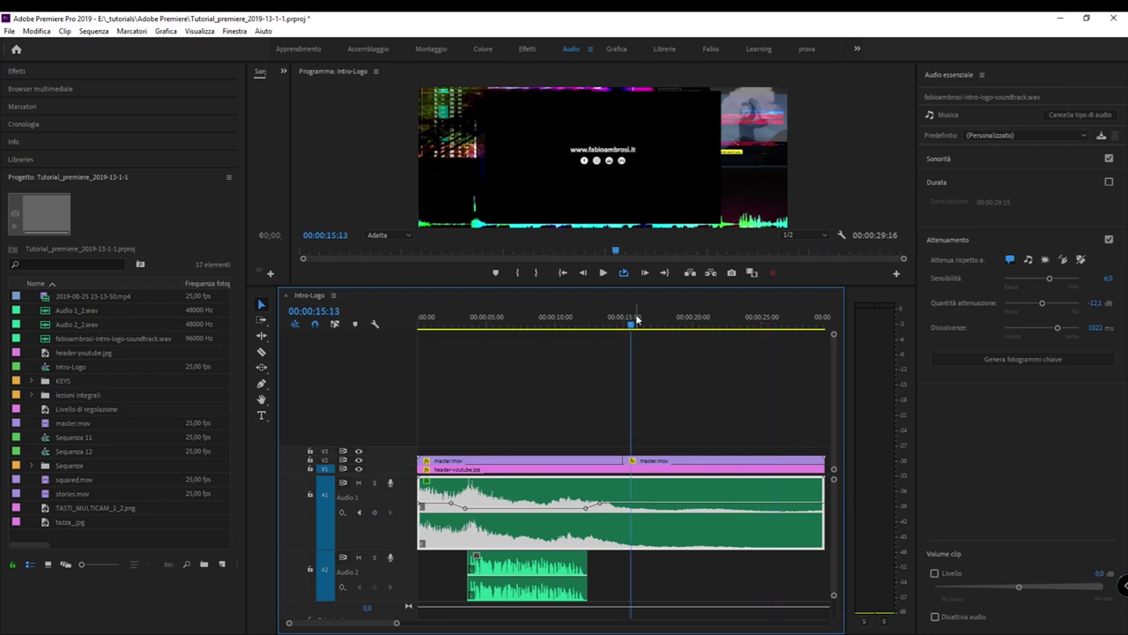
left_click_drag(637, 319, 528, 330)
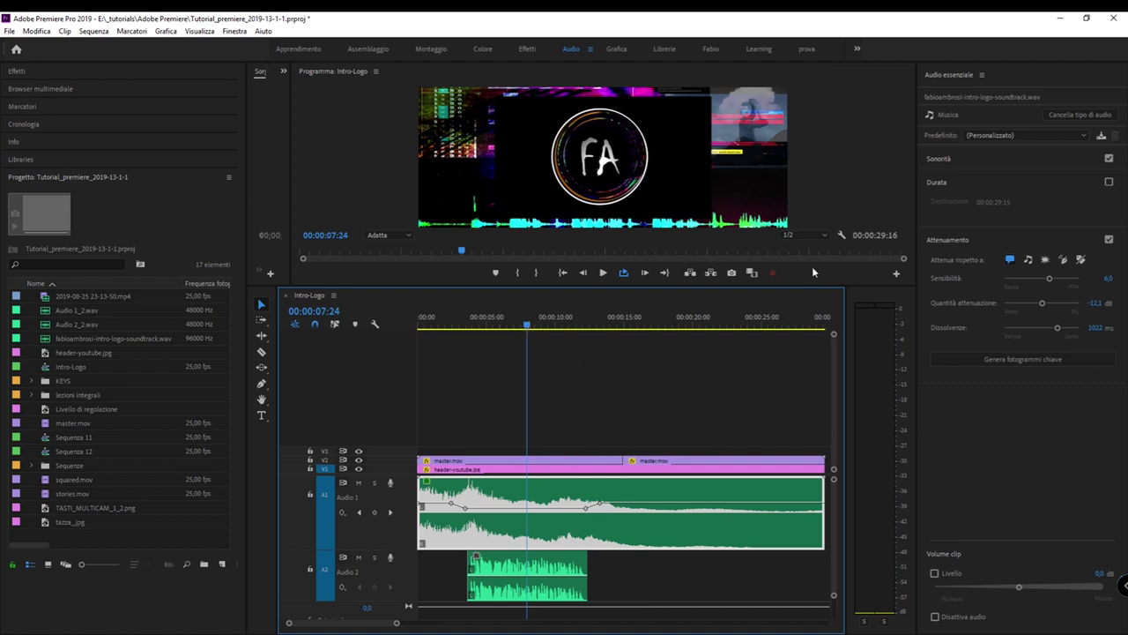
- Reselect the soundtrack, set Duck Amount to about −38.1 dB, and regenerate its ducking keyframes
left_click(675, 571)
left_click(604, 527)
left_click_drag(1043, 303, 1073, 305)
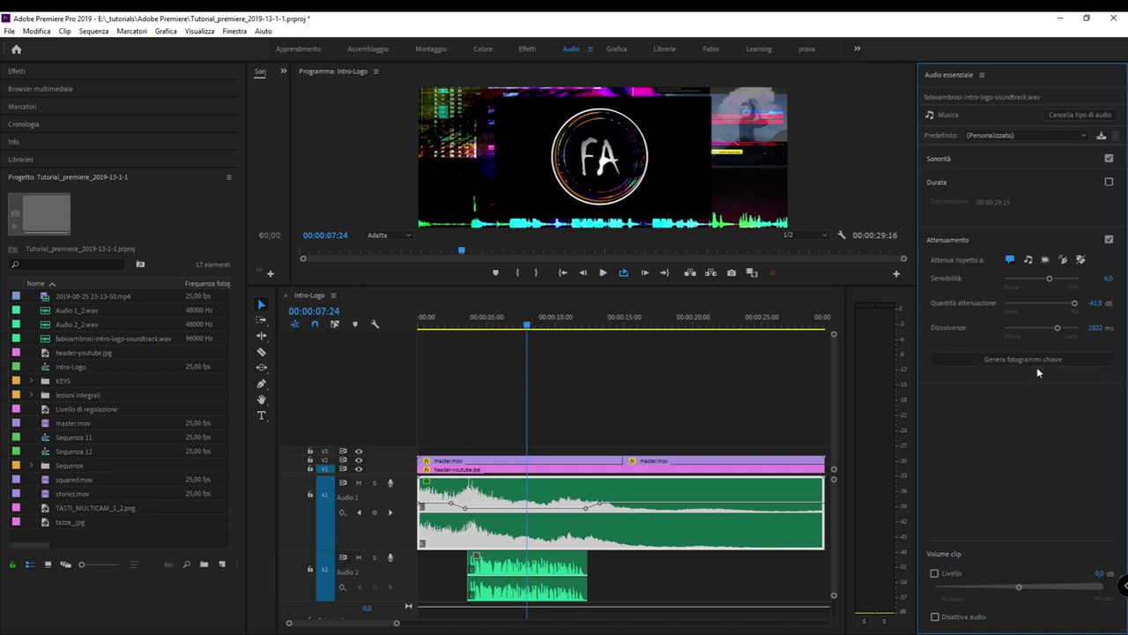
left_click_drag(1073, 305, 1075, 309)
left_click(1006, 364)
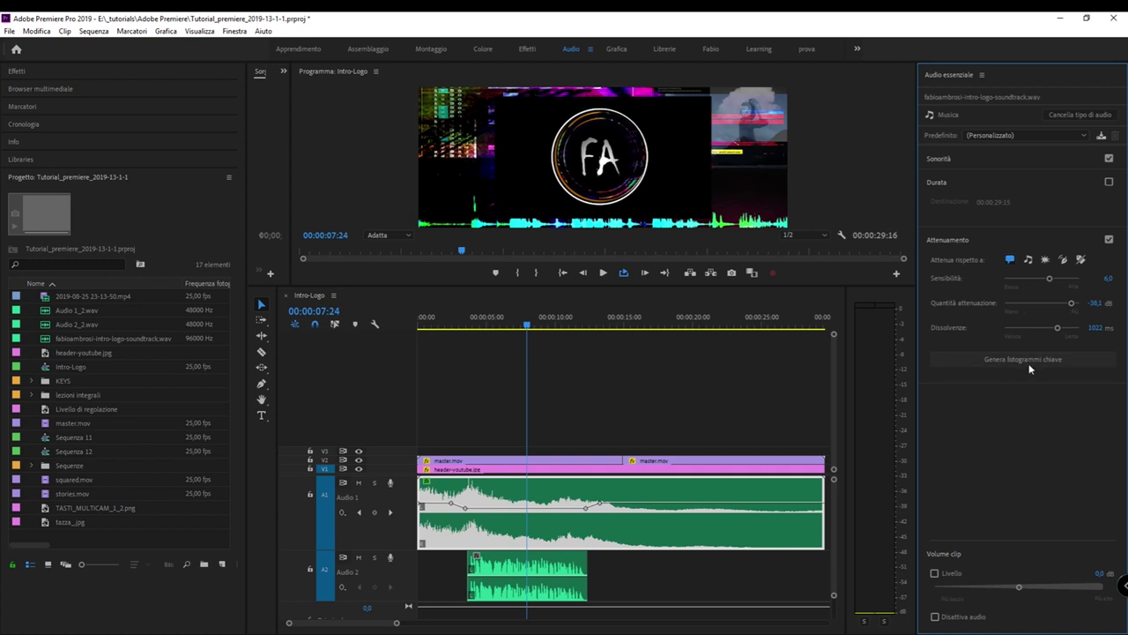
left_click(1030, 365)
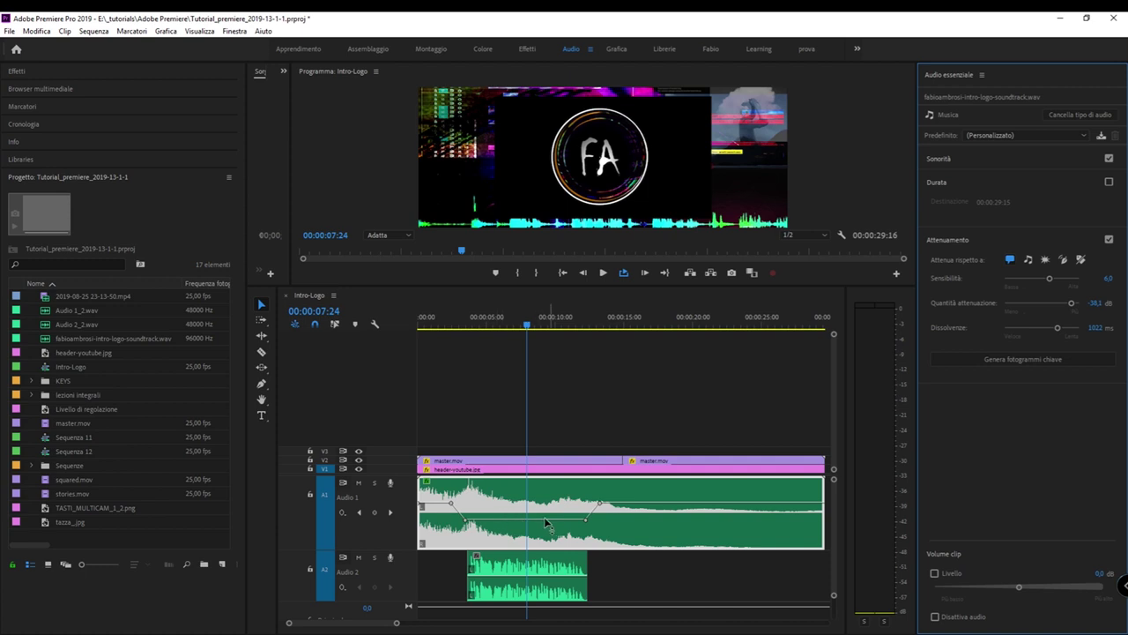
left_click(526, 599)
left_click(463, 328)
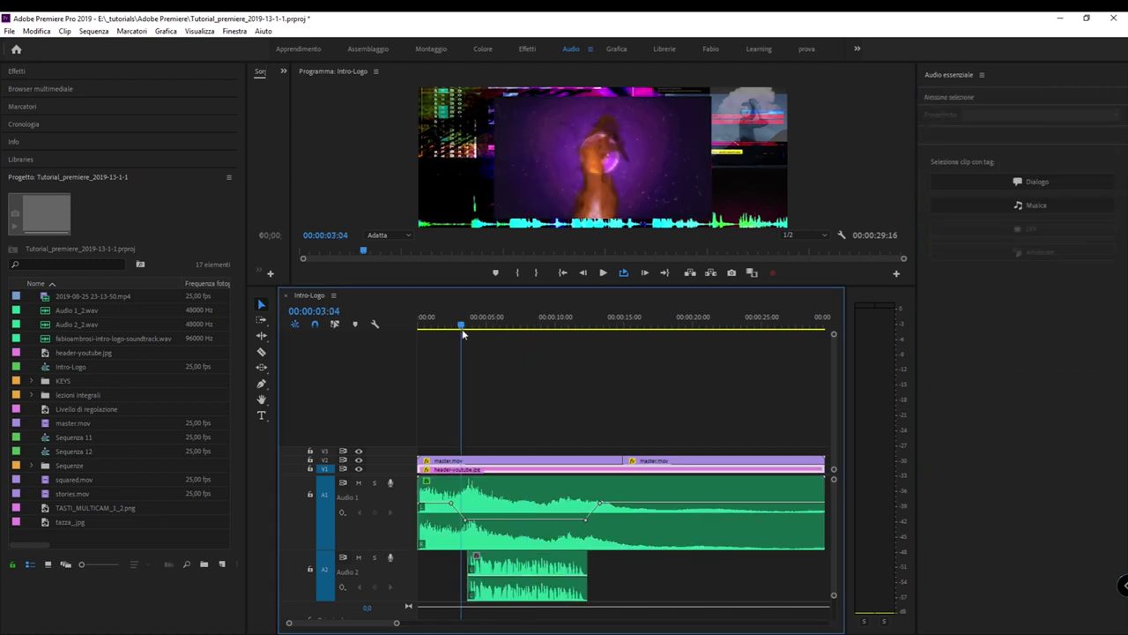
key("space")
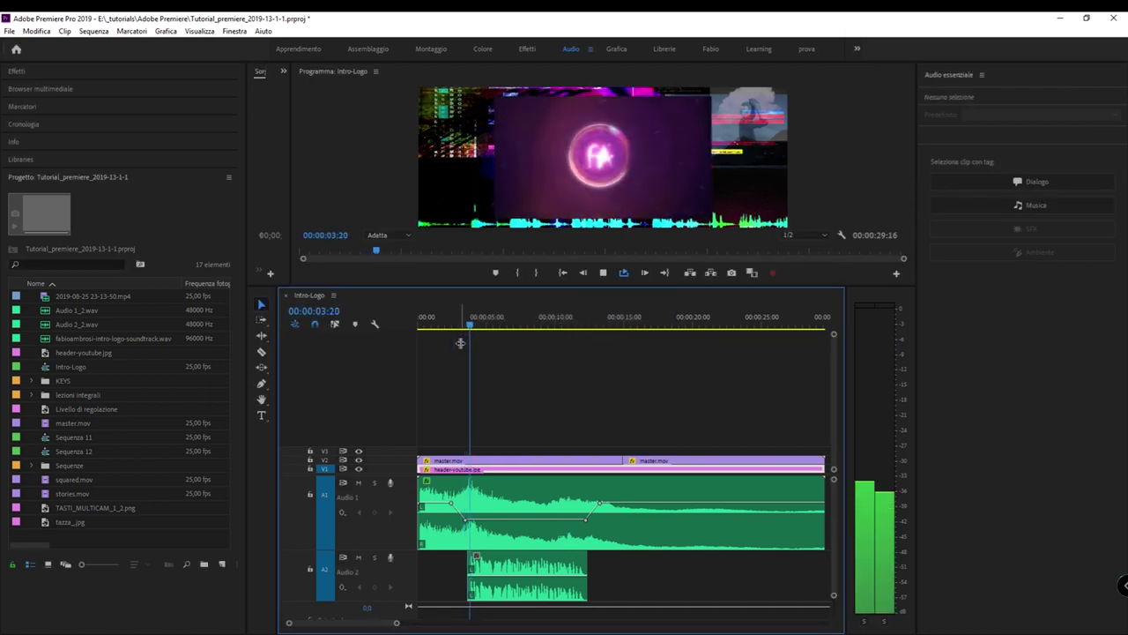
key("space")
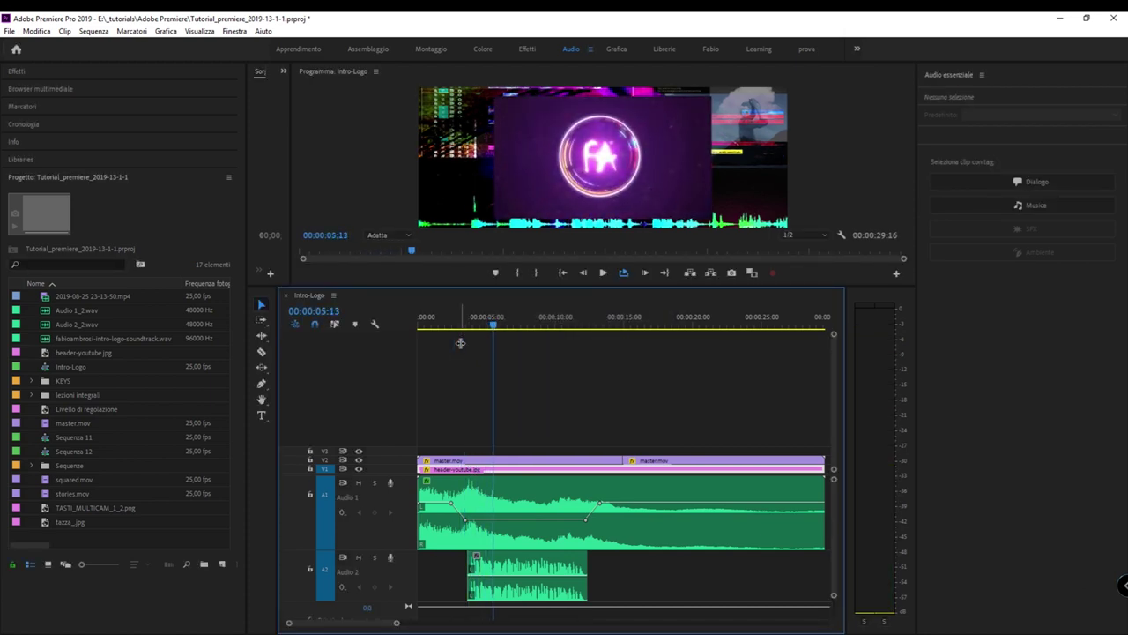
left_click(464, 323)
key("Home")
key("space")
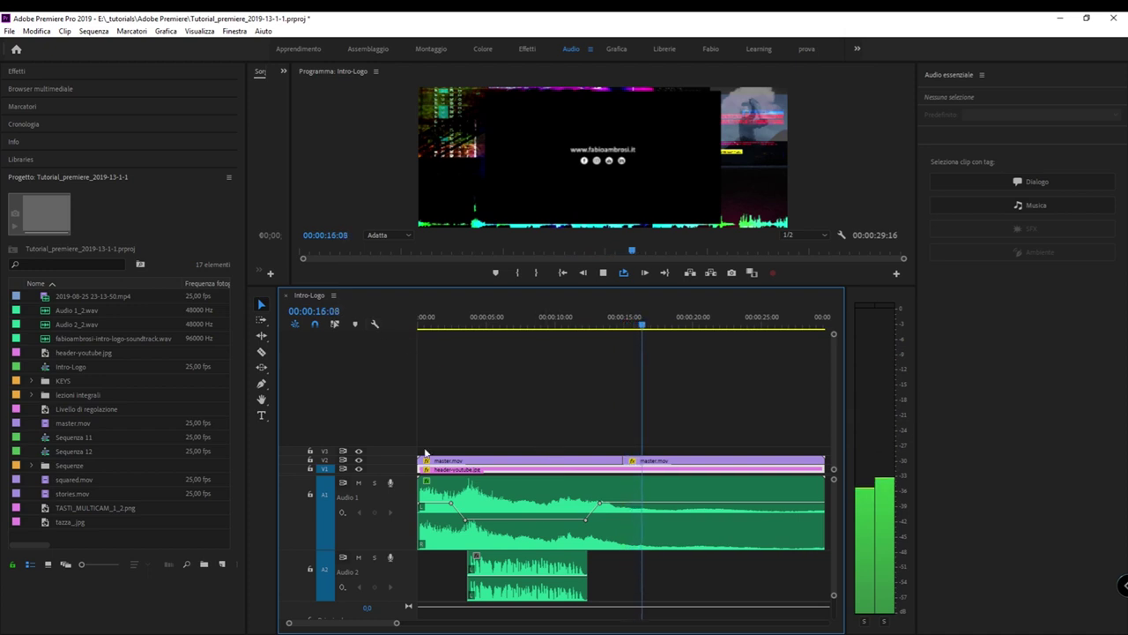
left_click(638, 325)
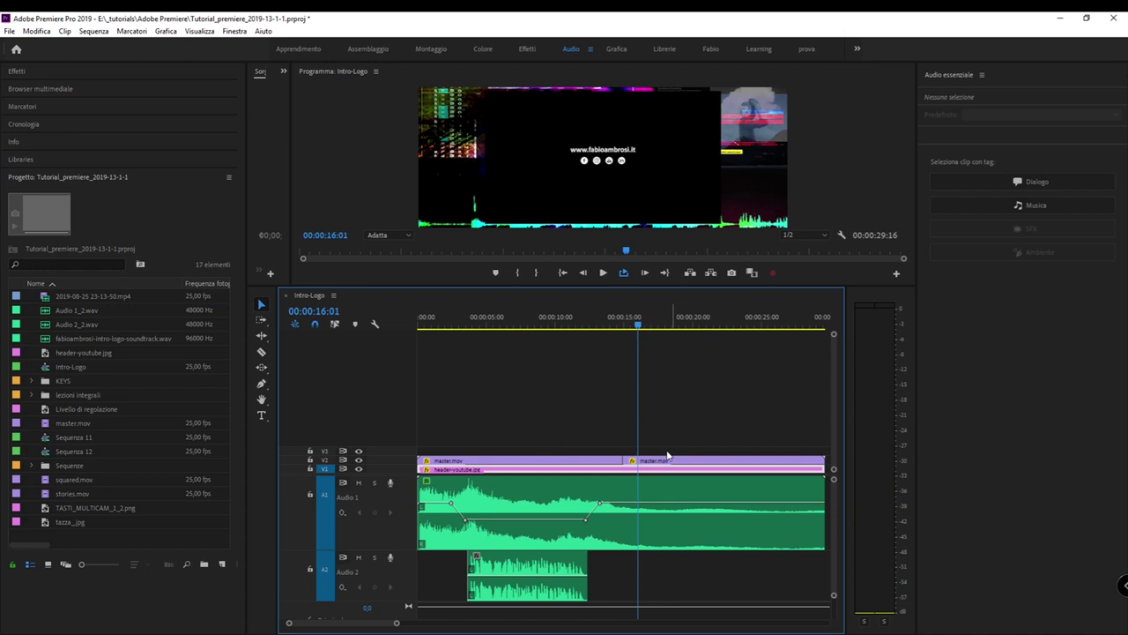
left_click(656, 541)
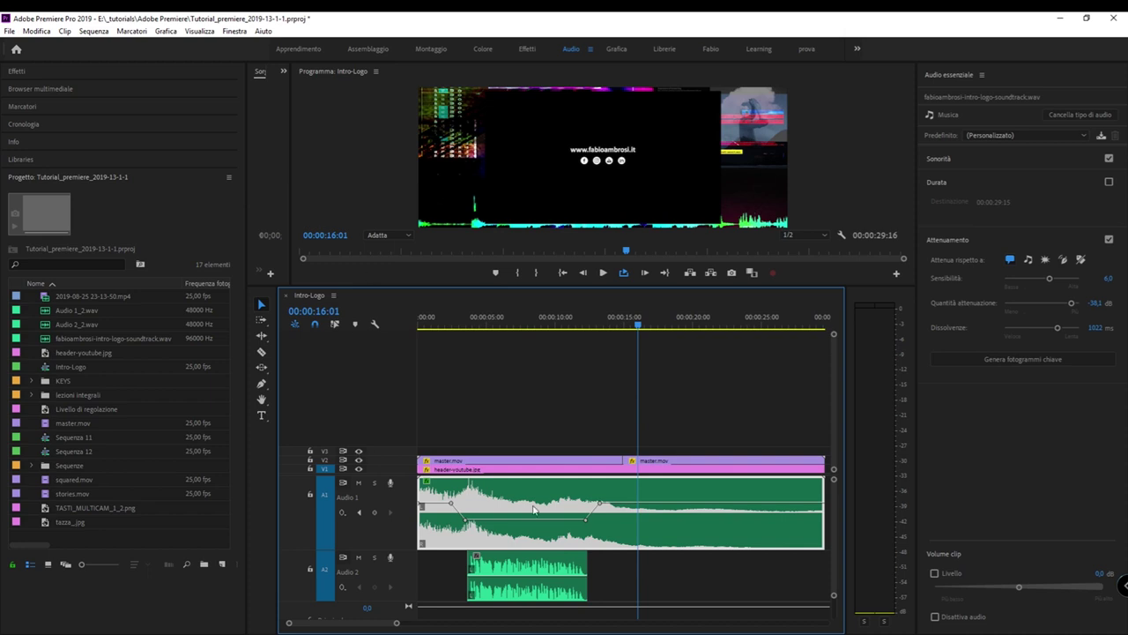
- Drag the middle volume keyframes on the Audio 1 clip upward to make the dip shallower
left_click_drag(580, 520, 586, 520)
left_click_drag(466, 520, 469, 532)
left_click_drag(590, 527, 589, 514)
left_click(732, 583)
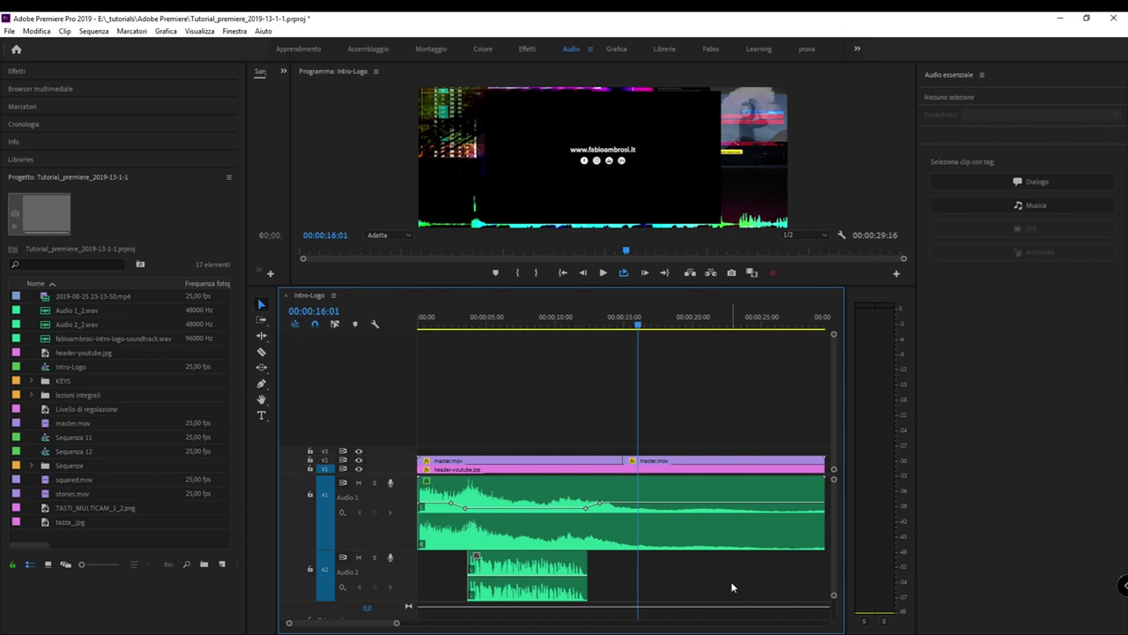
key("minus")
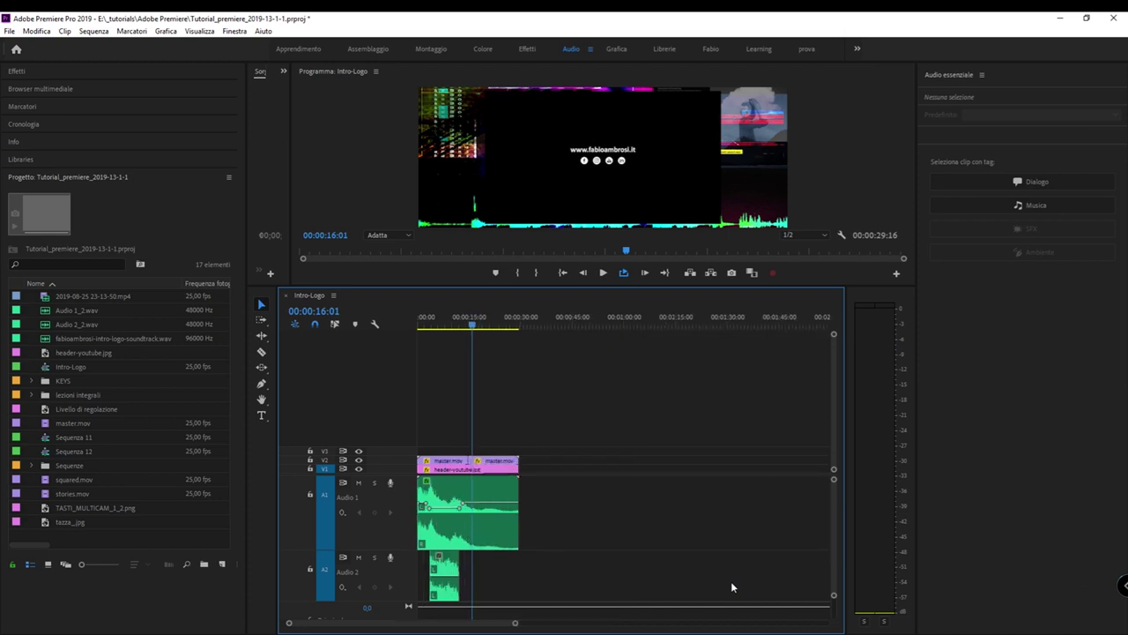
key("minus")
key("minus")
left_click_drag(785, 566, 419, 570)
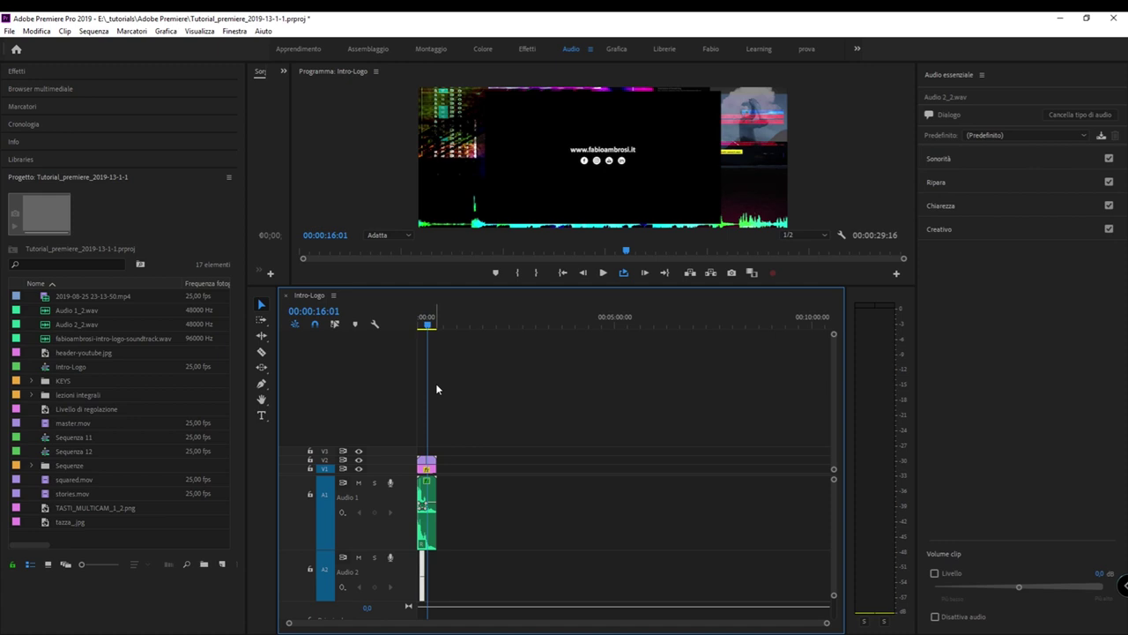
left_click_drag(744, 487, 420, 504)
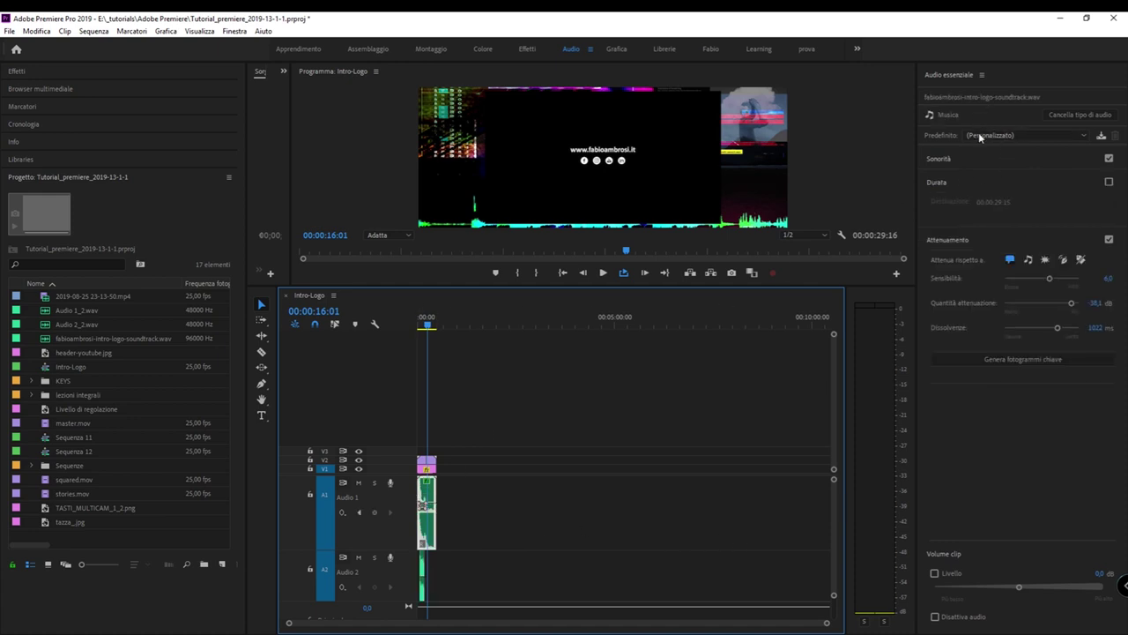
left_click_drag(724, 499, 471, 471)
left_click(430, 499)
left_click(1034, 367)
left_click(548, 443)
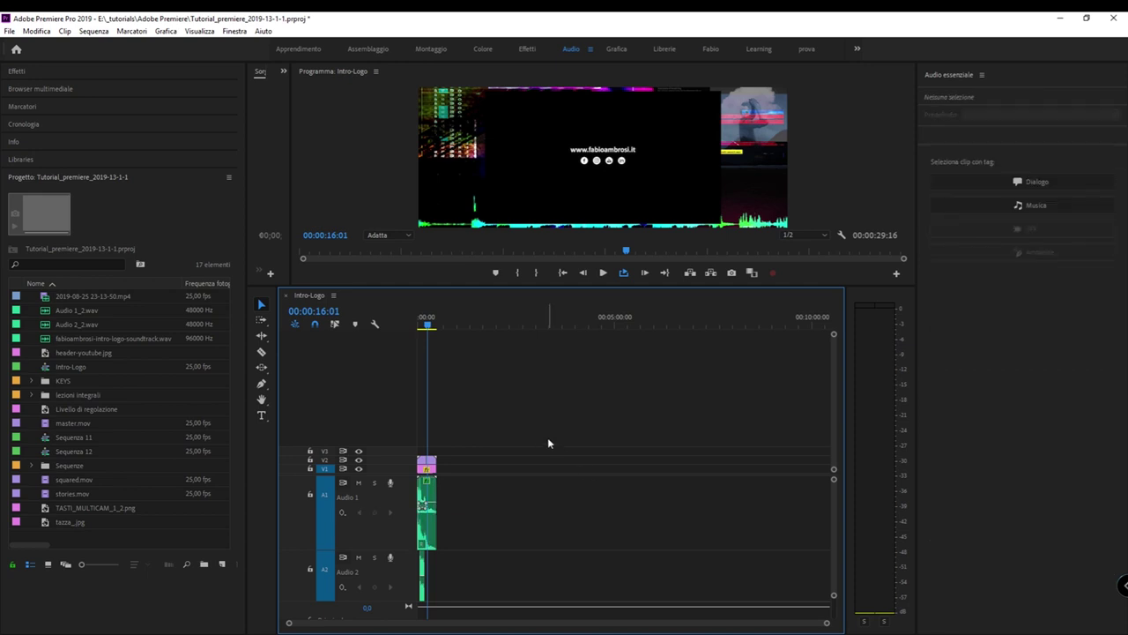
key("backslash")
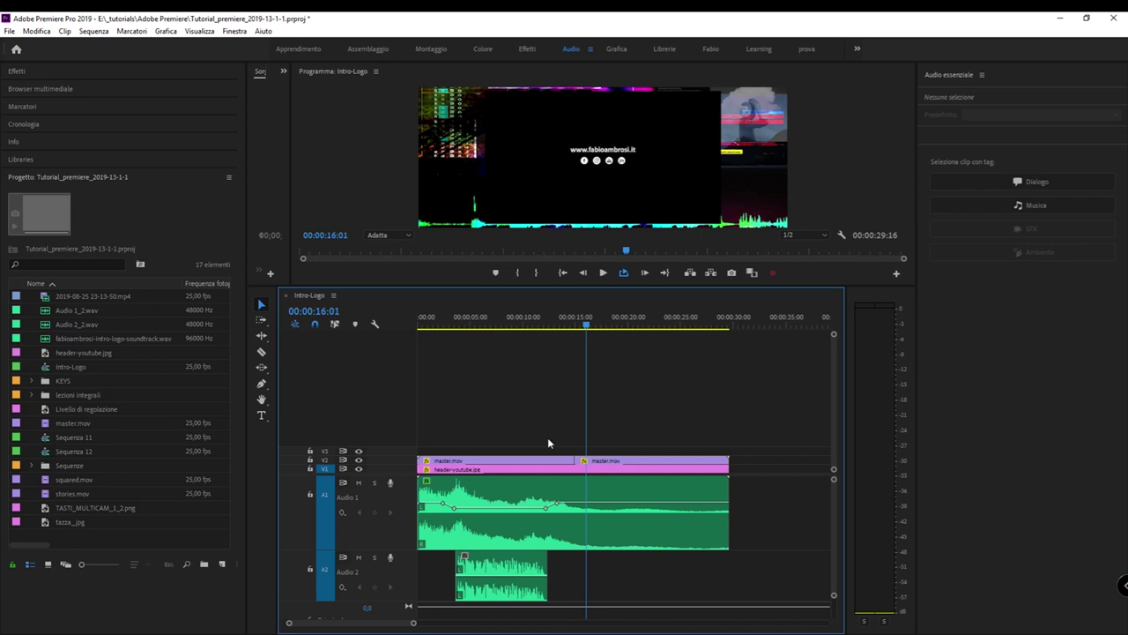
- Select only the soundtrack clip, set Duck Amount to −17.8 dB with 702 ms fades, and collapse Duration
left_click_drag(781, 518, 474, 567)
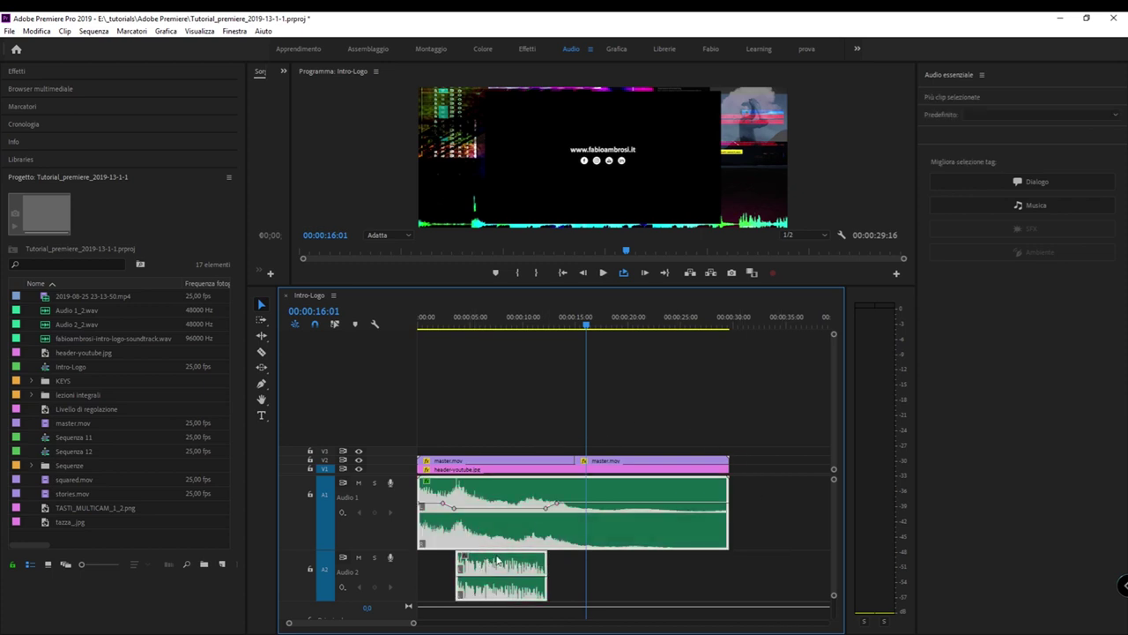
left_click(617, 573)
left_click(632, 542)
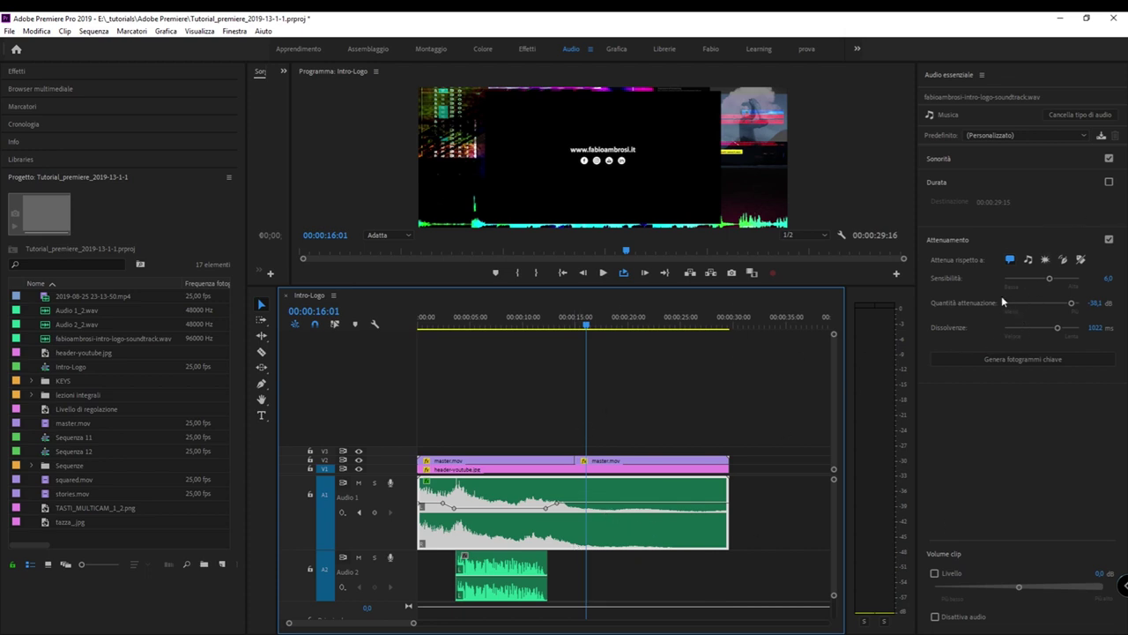
left_click(1050, 303)
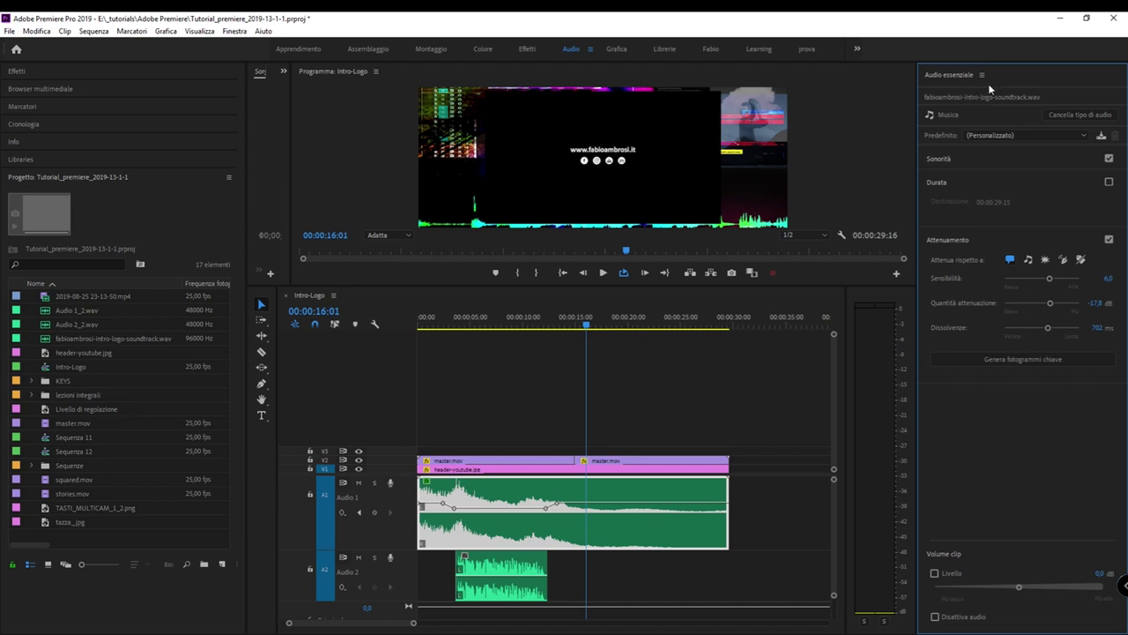
left_click(975, 180)
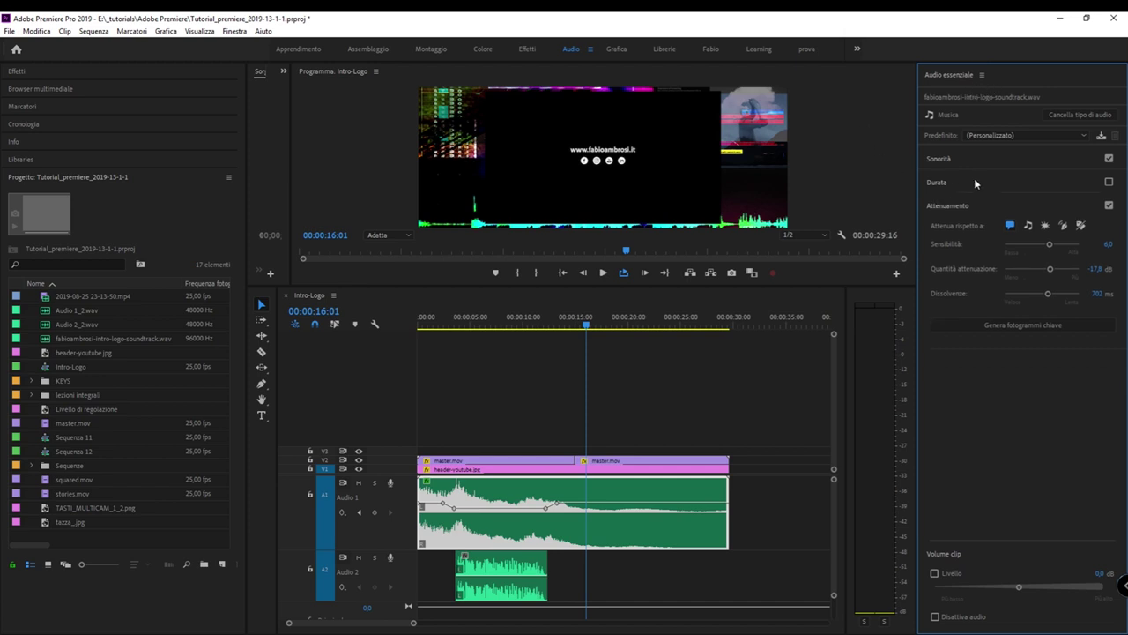
- Collapse the Ducking settings and bring up the Audio Clip Mixer: Intro-Logo panel
left_click(984, 202)
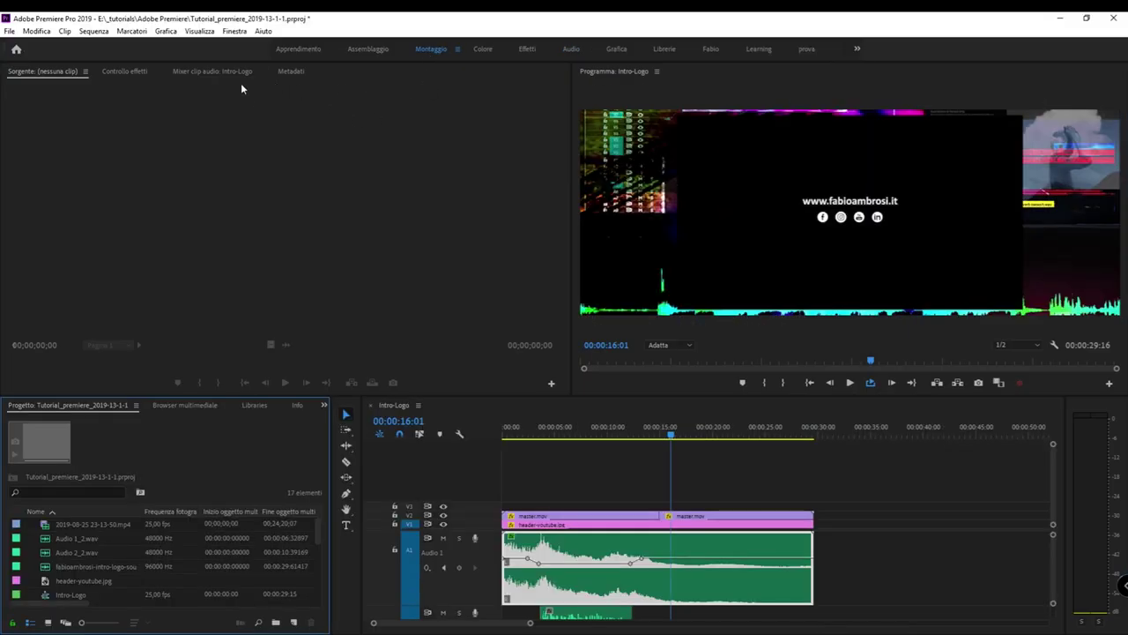
left_click(233, 71)
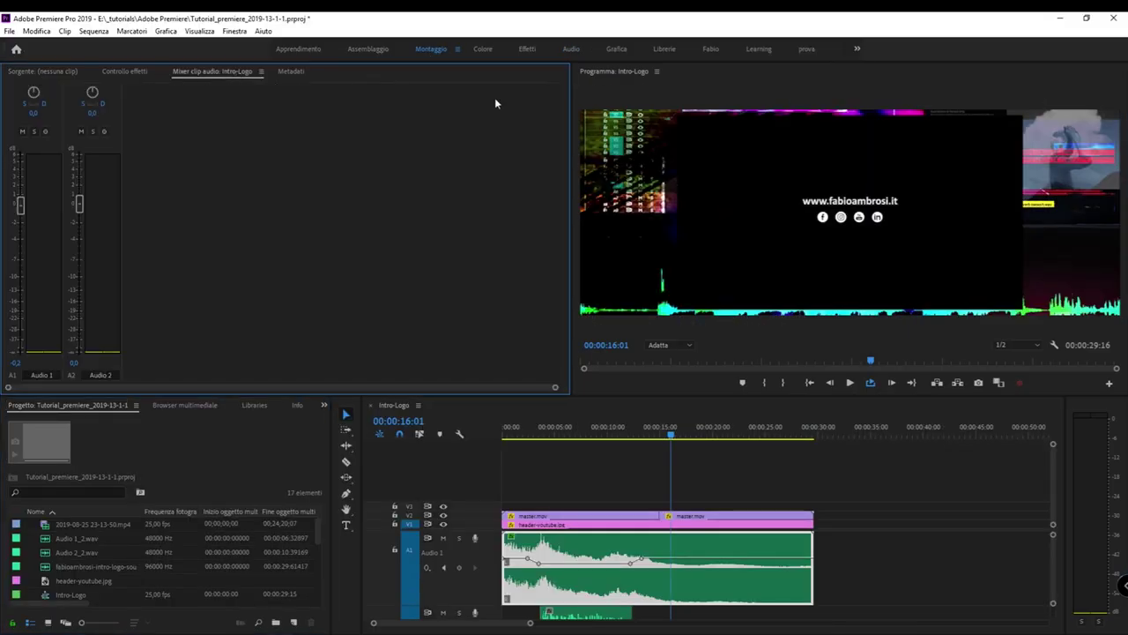
- Open the Intro-Logo Audio Track Mixer from the Window menu, maximize it with `, then restore the layout
left_click(234, 31)
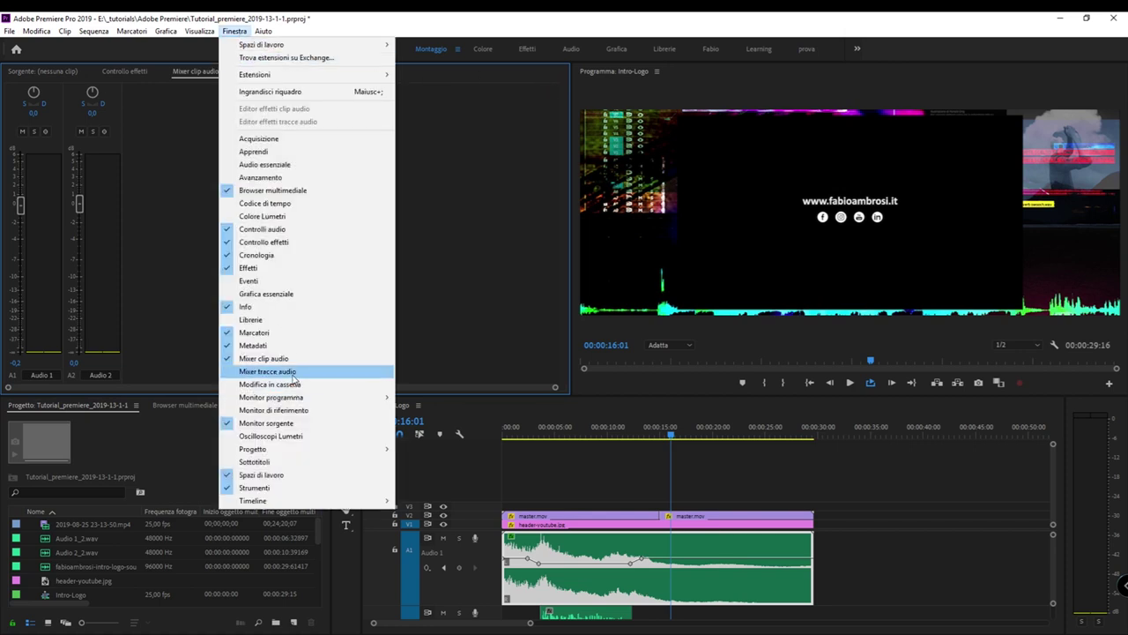
mouse_move(296, 404)
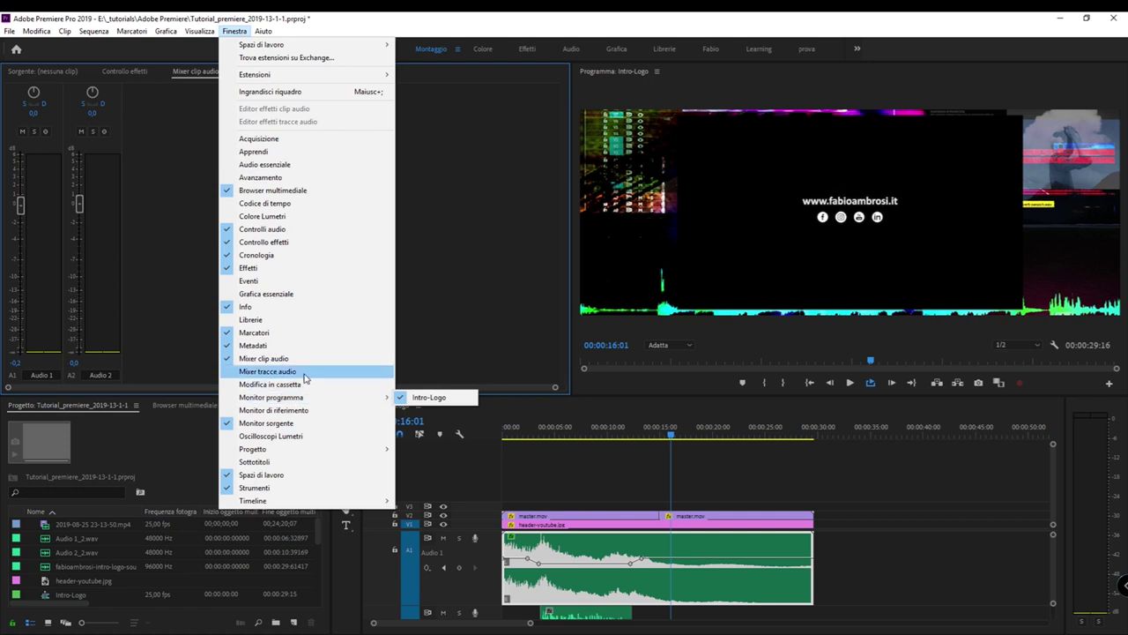
left_click(268, 371)
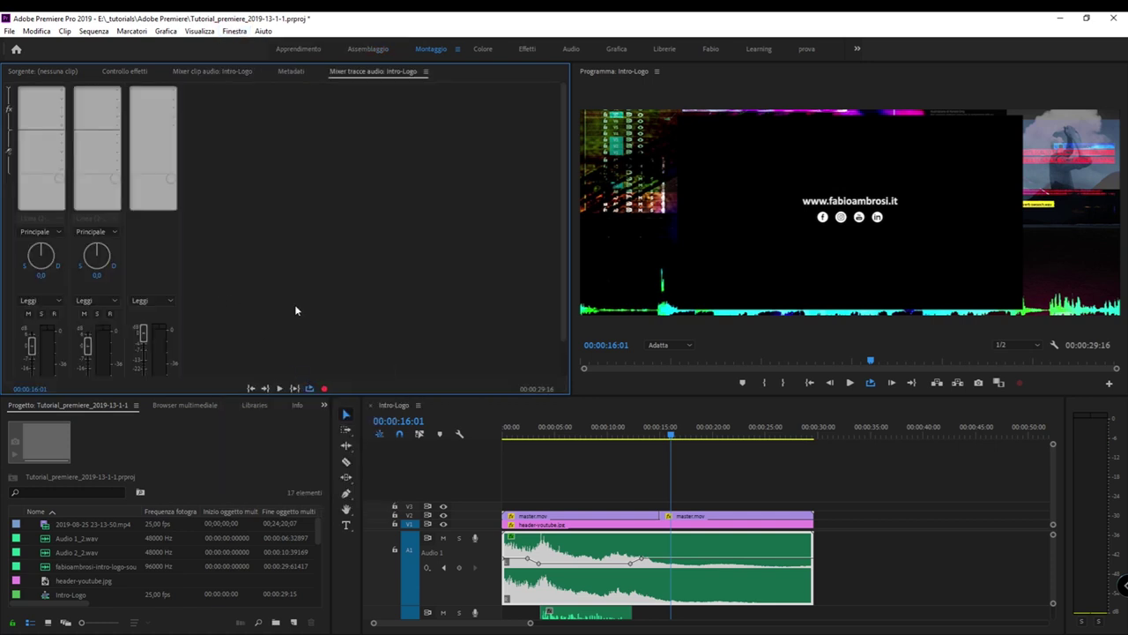
key("grave")
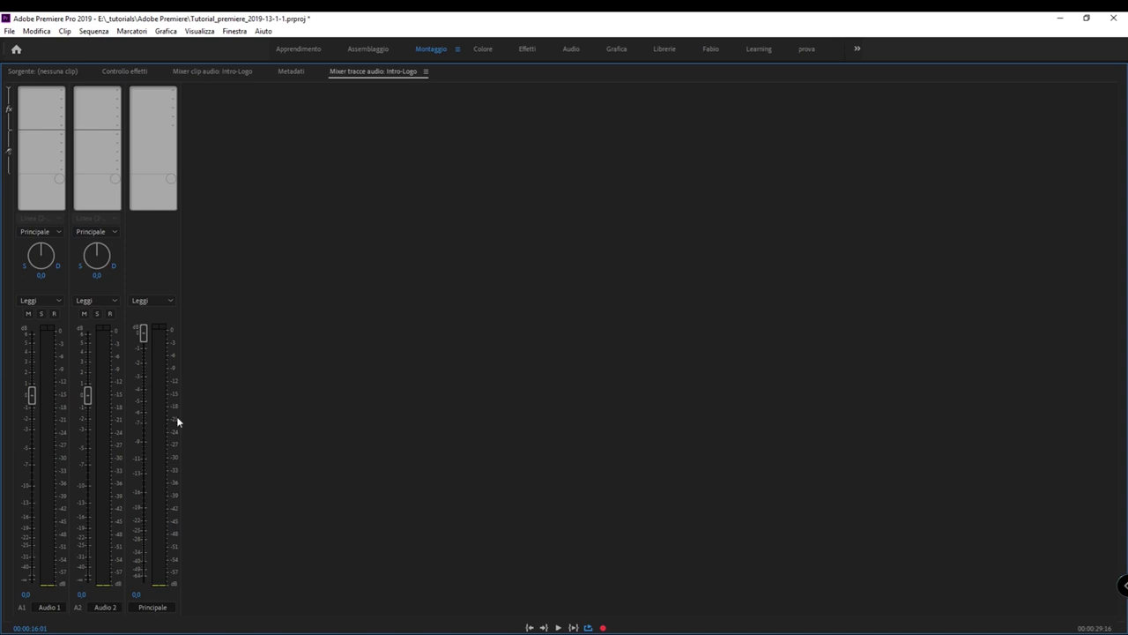
key("grave")
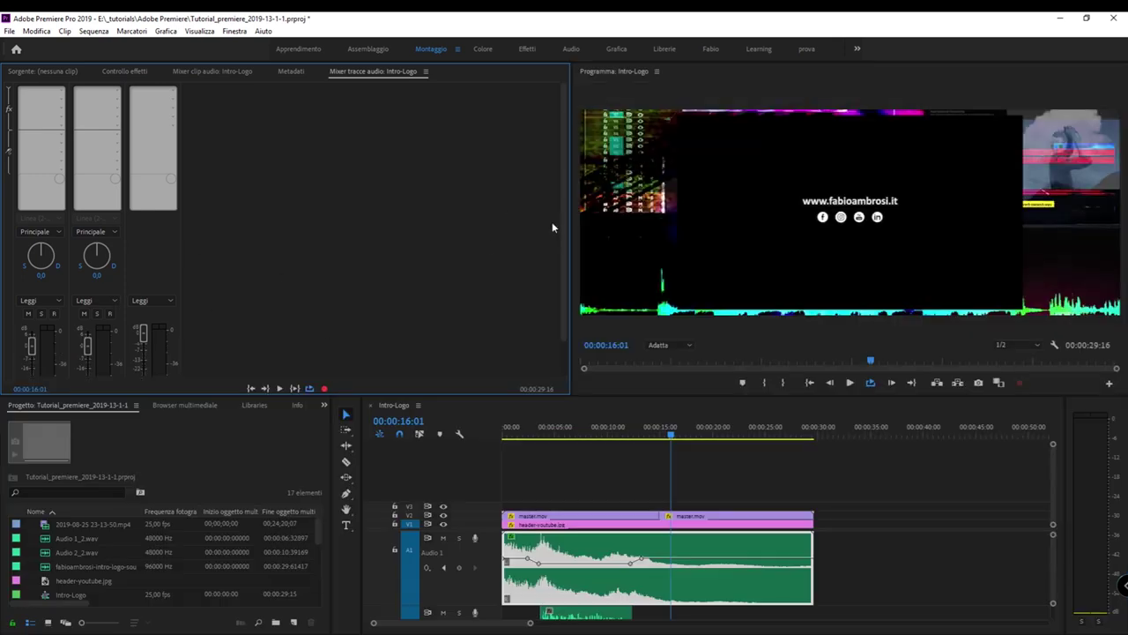